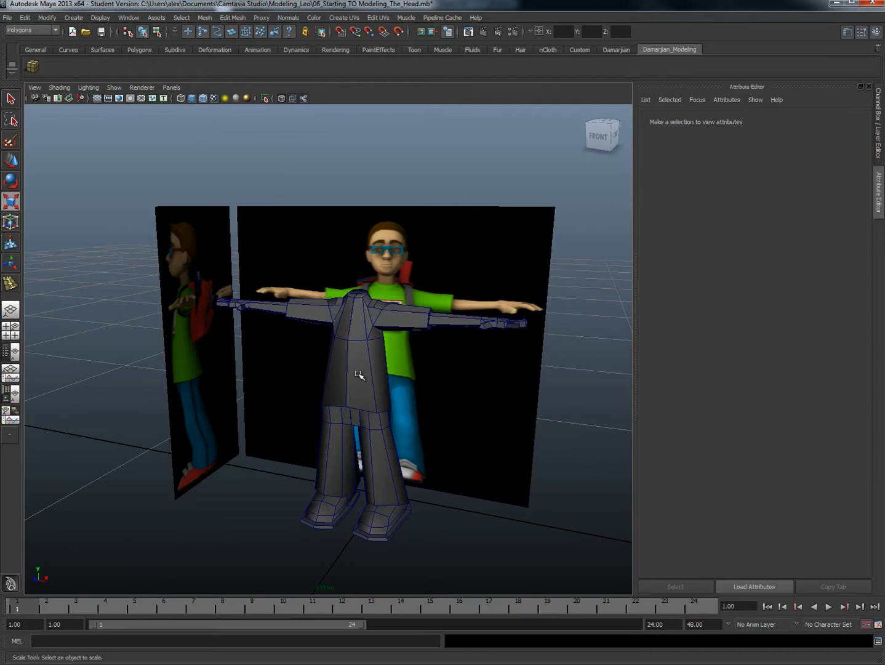
Step: Import the scene file 07_Finishing the Modeling of our low Poly Head.mb into the current scene
{"action": "left_click", "coordinate": [13, 21]}
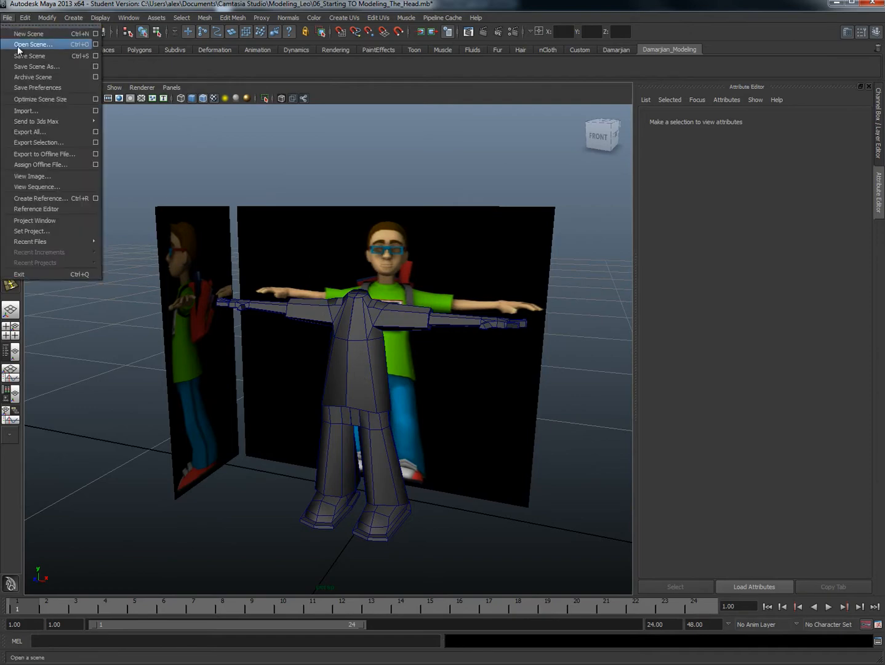
{"action": "left_click", "coordinate": [43, 113]}
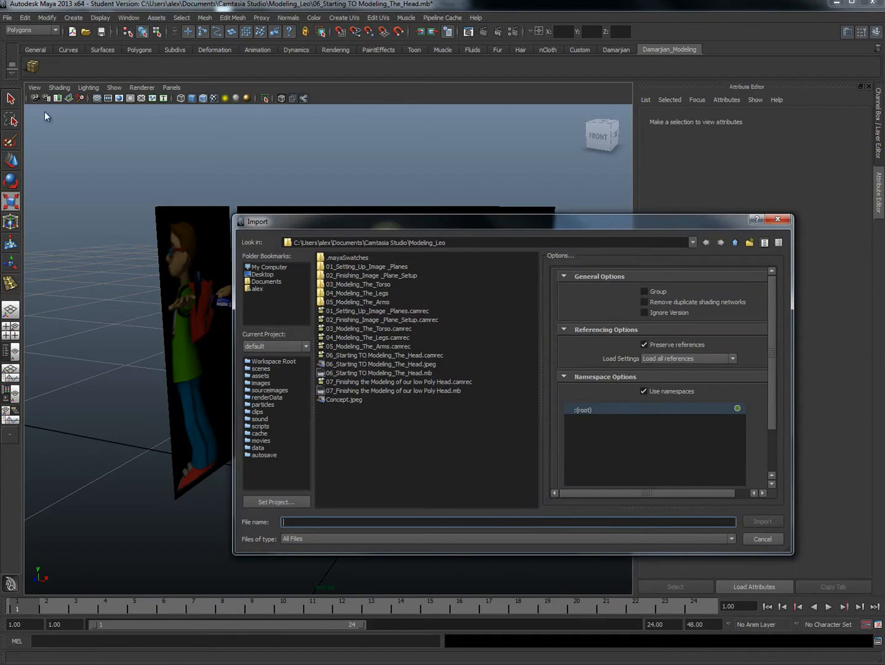
{"action": "left_click", "coordinate": [422, 390]}
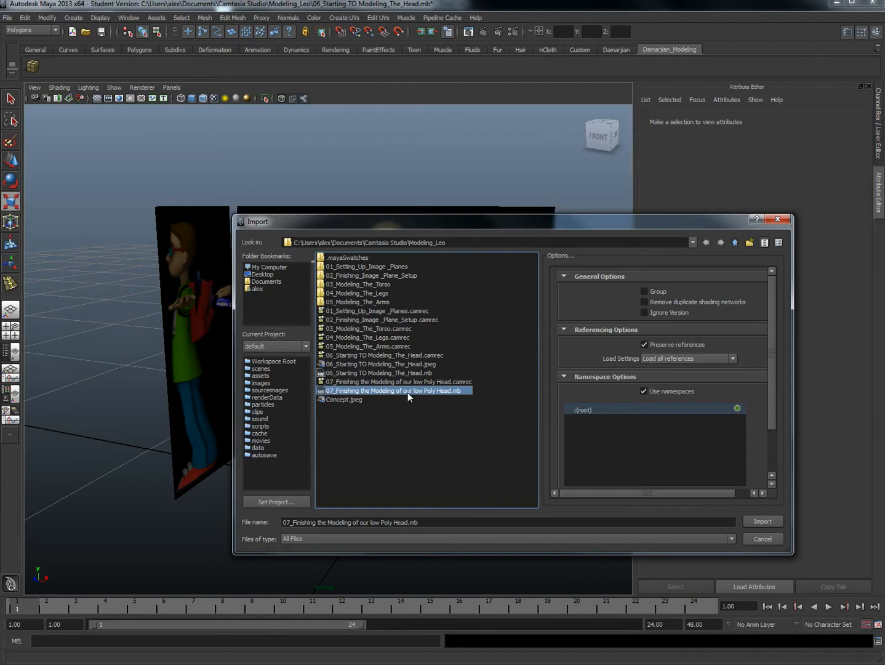
{"action": "left_click", "coordinate": [763, 521]}
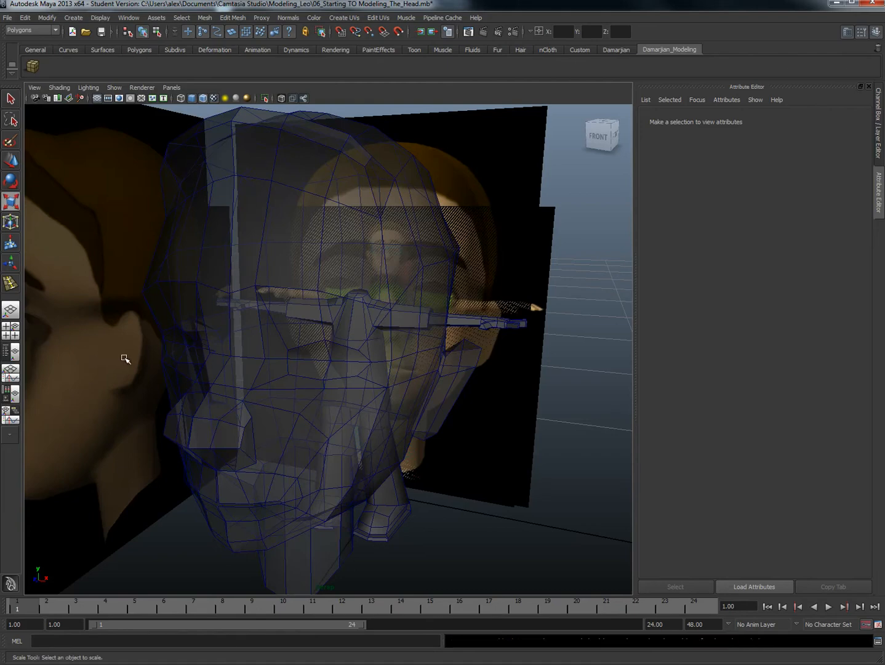
Step: Delete the front and side head reference image planes that came in with the imported head
{"action": "key", "text": "a"}
{"action": "left_click_drag", "start_coordinate": [249, 245], "coordinate": [406, 228], "text": "alt"}
{"action": "left_click_drag", "start_coordinate": [403, 211], "coordinate": [453, 238]}
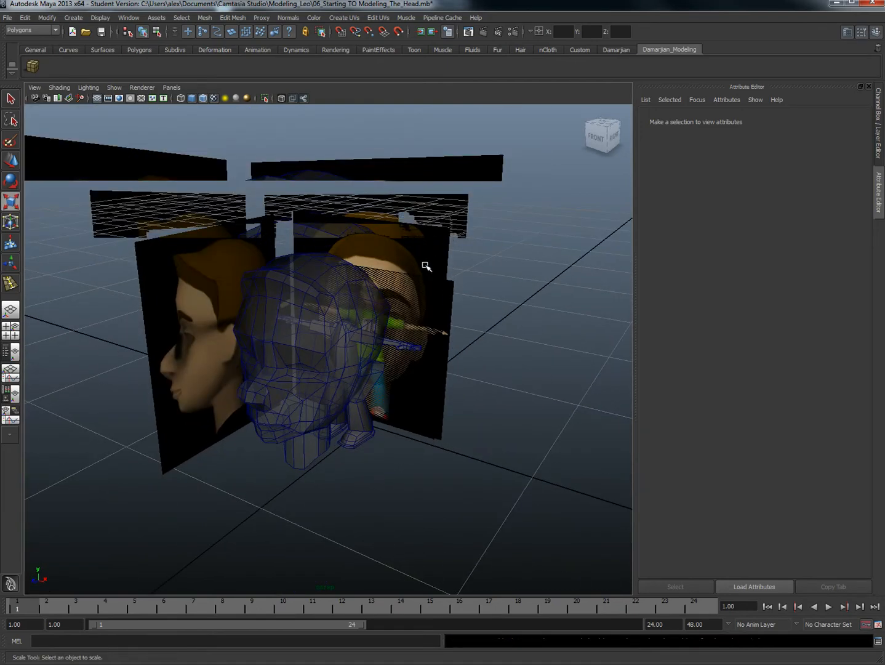
{"action": "key", "text": "ctrl+a"}
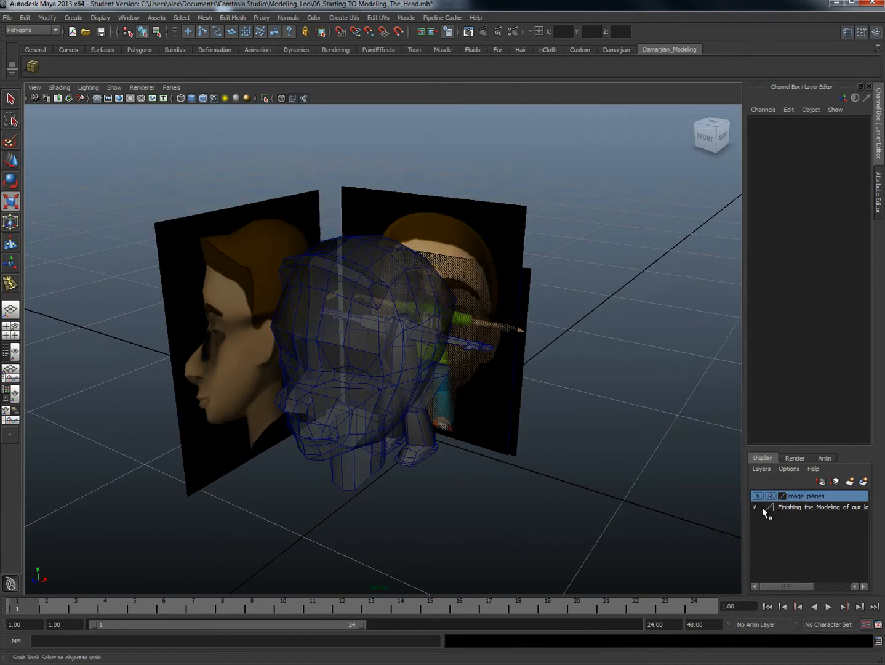
{"action": "left_click", "coordinate": [493, 237]}
{"action": "key", "text": "Delete"}
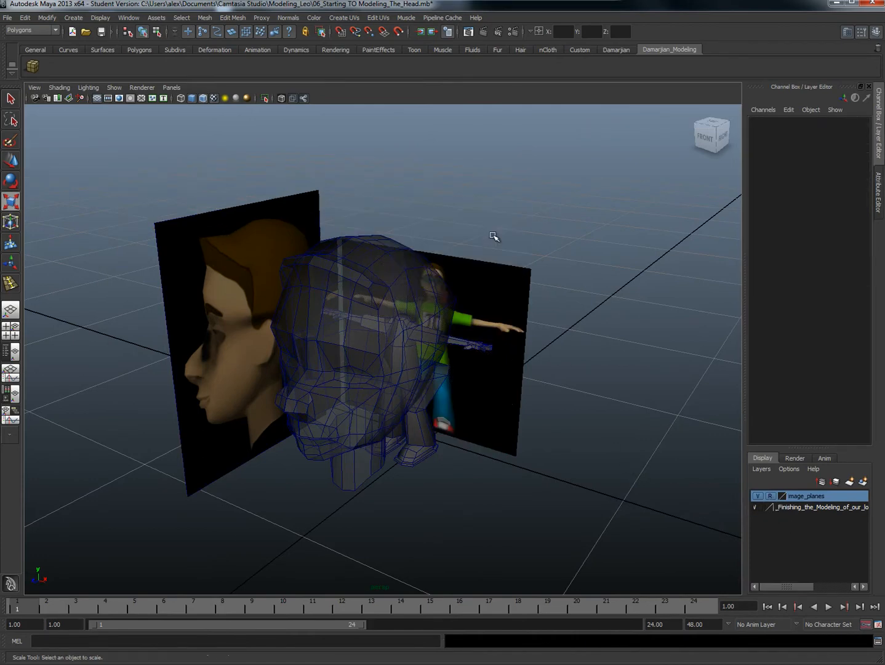
{"action": "left_click", "coordinate": [187, 240]}
{"action": "key", "text": "Delete"}
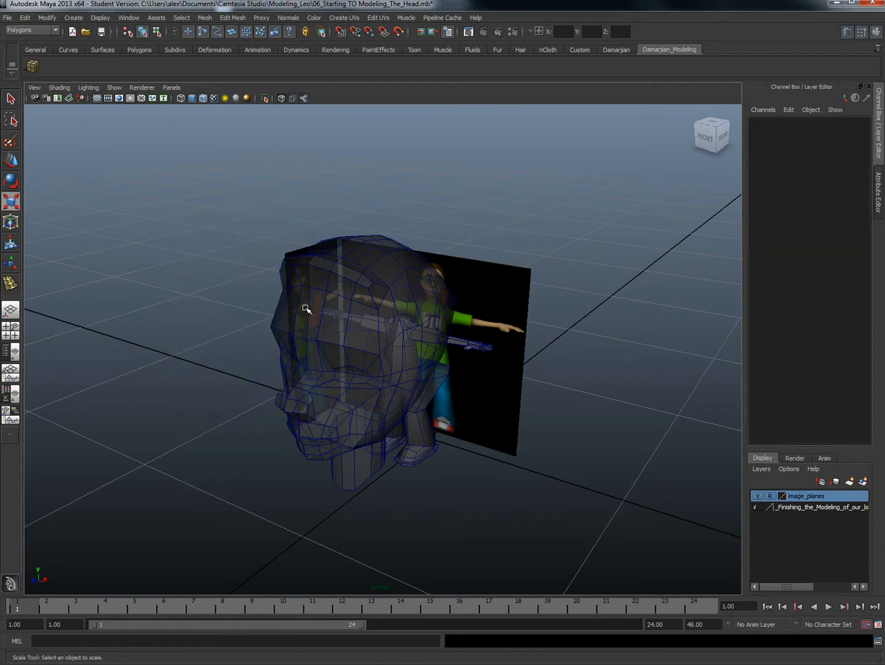
Step: Scale the imported head down to about 0.23 and move it over the character's head in the side view
{"action": "left_click", "coordinate": [373, 275]}
{"action": "left_click_drag", "start_coordinate": [360, 363], "coordinate": [241, 411]}
{"action": "key", "text": "space"}
{"action": "left_click_drag", "start_coordinate": [312, 409], "coordinate": [340, 380]}
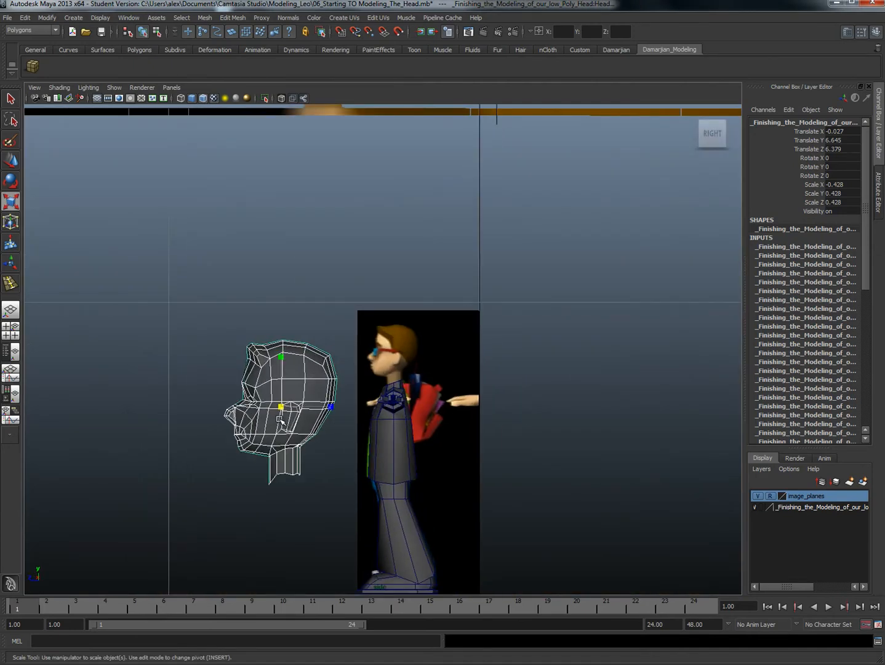
{"action": "key", "text": "w"}
{"action": "left_click_drag", "start_coordinate": [282, 409], "coordinate": [343, 393]}
{"action": "key", "text": "r"}
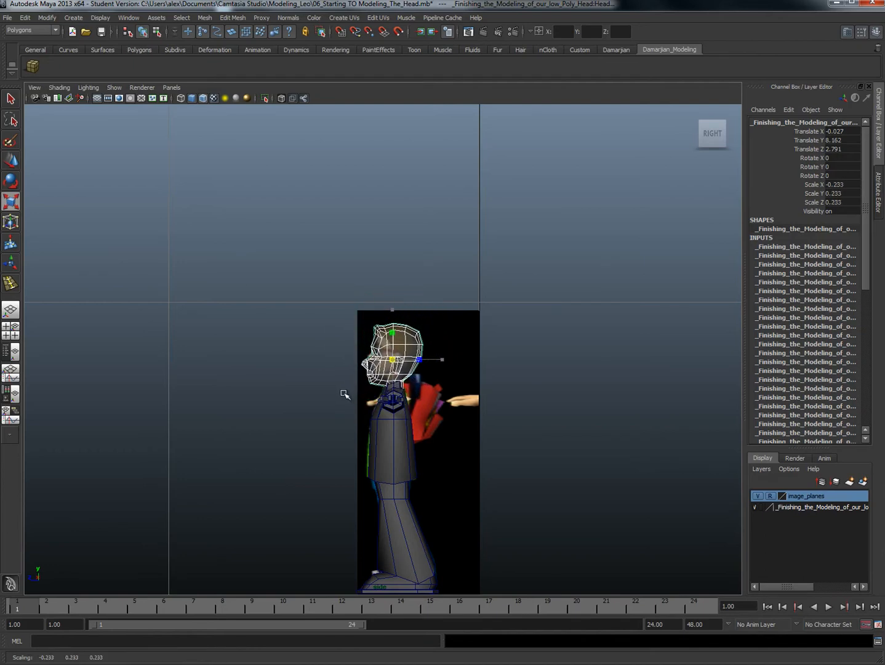
Step: Refine the head's fit to the side reference, scaling it to about 0.186 and placing it at Y 8.329, Z 2.809
{"action": "right_click_drag", "start_coordinate": [343, 394], "coordinate": [396, 383], "text": "alt"}
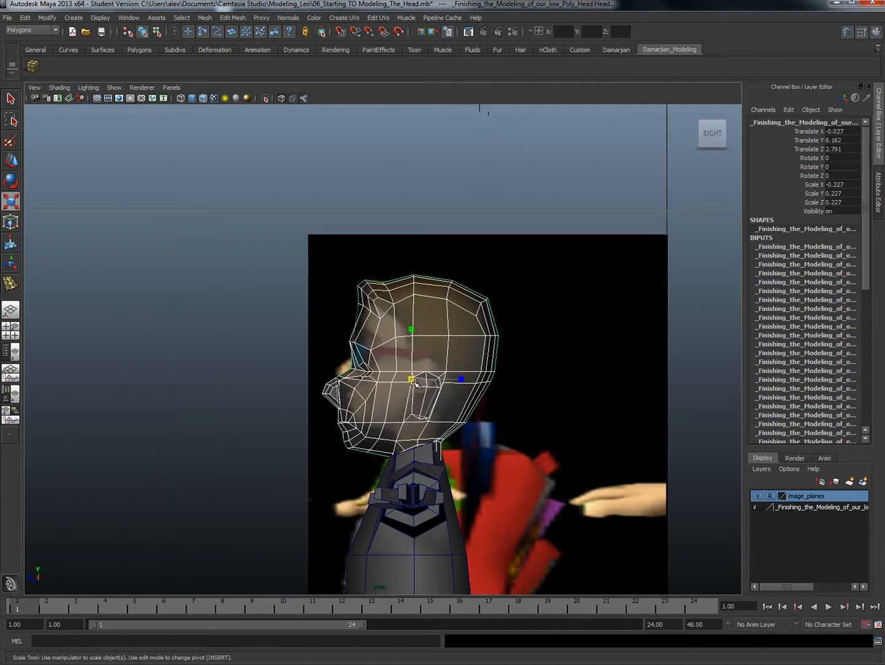
{"action": "mouse_move", "coordinate": [412, 381]}
{"action": "left_mouse_down"}
{"action": "mouse_move", "coordinate": [385, 403]}
{"action": "mouse_move", "coordinate": [412, 376]}
{"action": "mouse_move", "coordinate": [410, 364]}
{"action": "left_mouse_up"}
{"action": "key", "text": "w"}
{"action": "key", "text": "r"}
{"action": "key", "text": "w"}
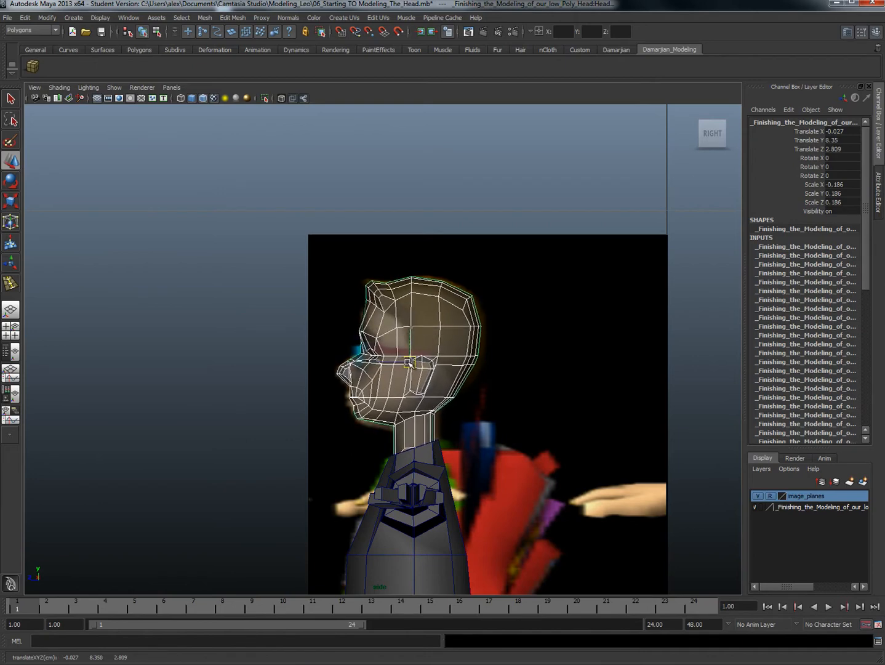
{"action": "scroll", "coordinate": [409, 364], "scroll_direction": "up", "scroll_amount": 3}
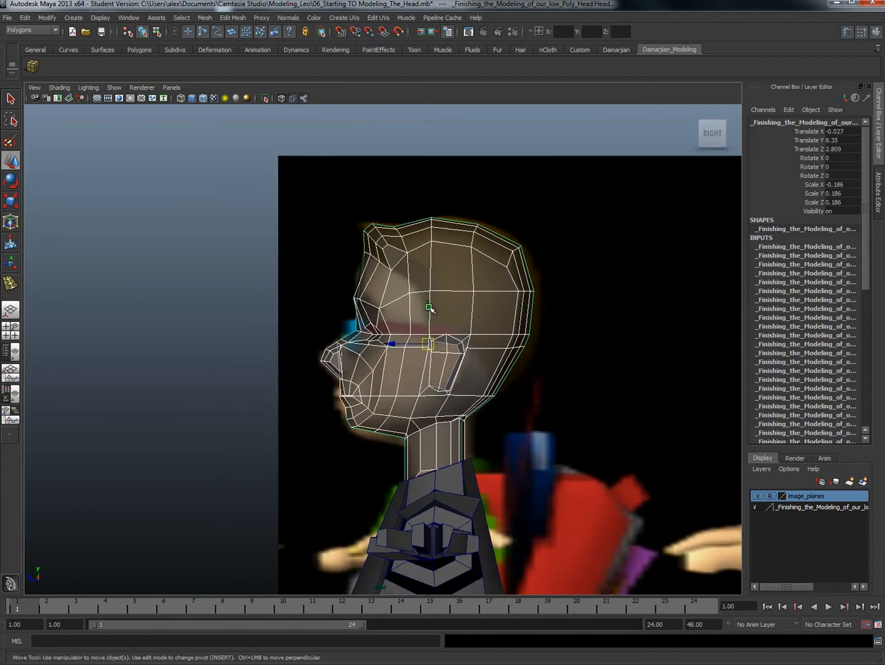
{"action": "left_click_drag", "start_coordinate": [429, 308], "coordinate": [428, 310]}
{"action": "scroll", "coordinate": [425, 394], "scroll_direction": "up", "scroll_amount": 1}
Step: Align the head with the body's centre line in the front view, at about X 0.012
{"action": "key", "text": "space"}
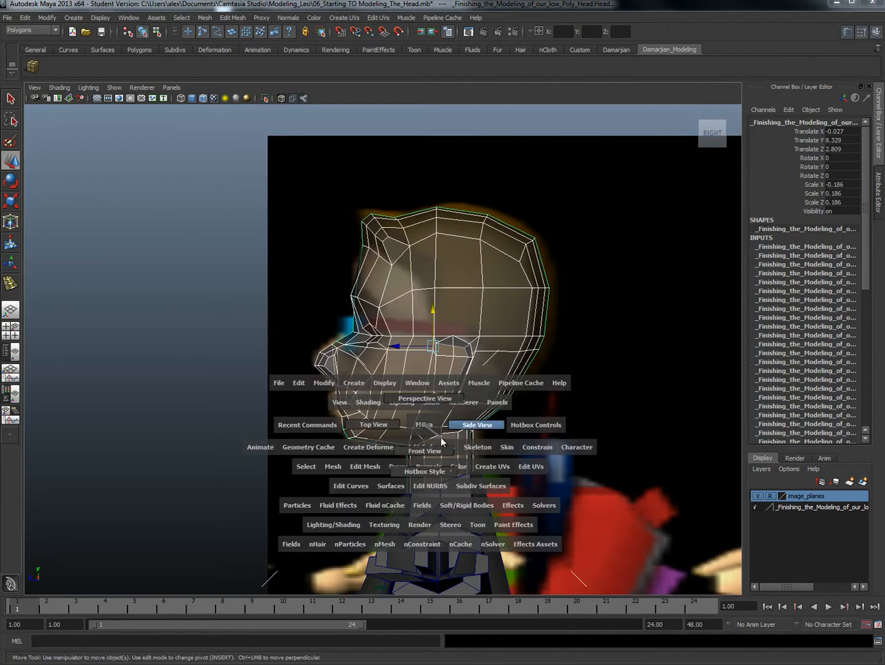
{"action": "left_click_drag", "start_coordinate": [441, 441], "coordinate": [430, 454]}
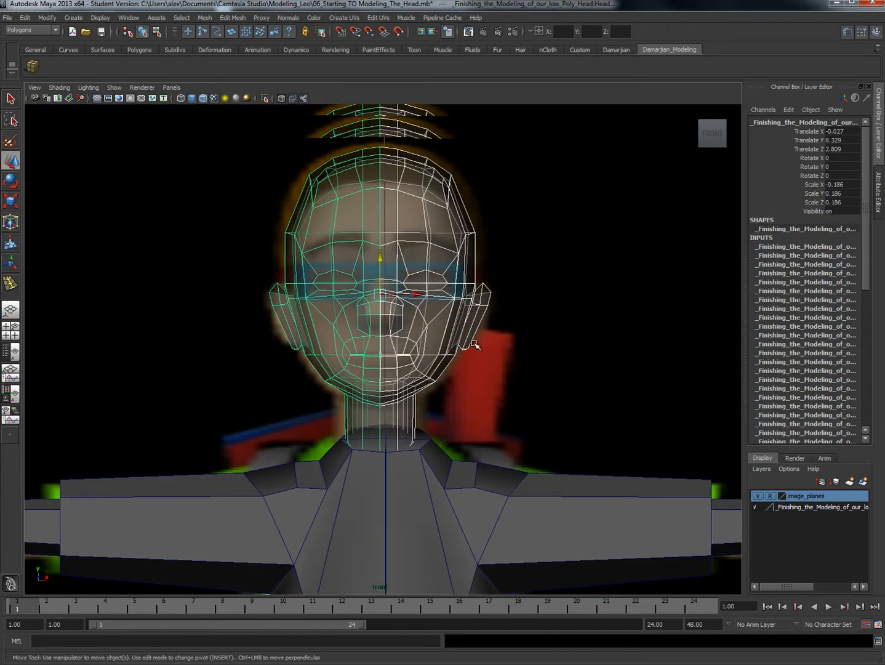
{"action": "scroll", "coordinate": [475, 344], "scroll_direction": "down", "scroll_amount": 5}
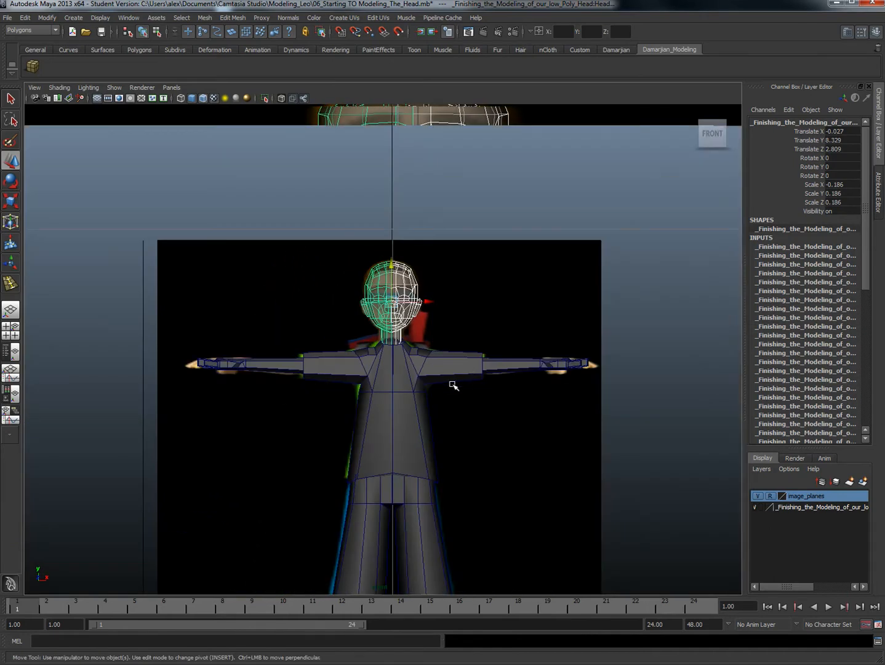
{"action": "scroll", "coordinate": [458, 275], "scroll_direction": "up", "scroll_amount": 3}
{"action": "left_click_drag", "start_coordinate": [439, 255], "coordinate": [440, 256]}
{"action": "key", "text": "ctrl+z"}
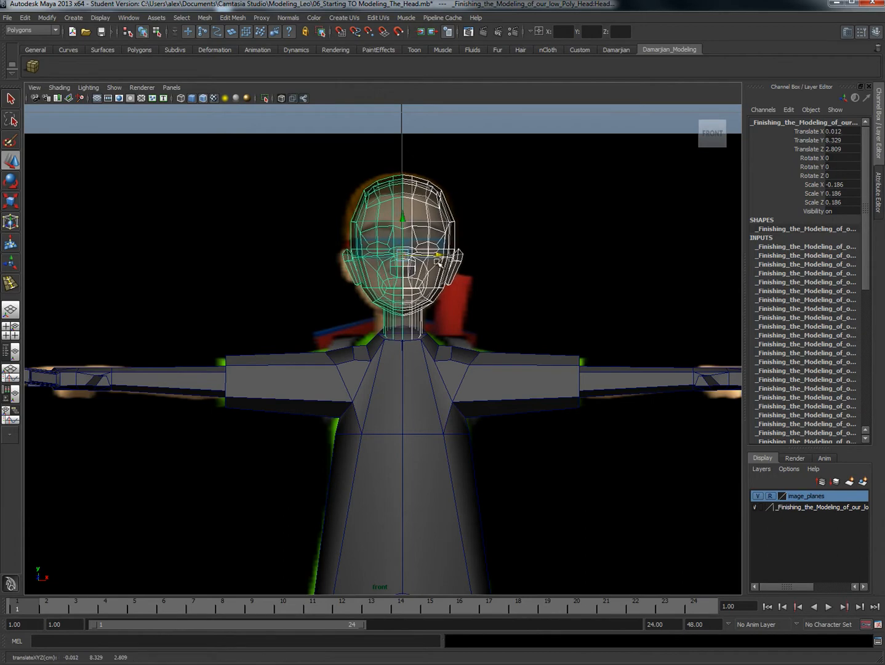
Step: Raise the inner shoulder vertices of the torso mesh beside the neck in the front view
{"action": "left_click", "coordinate": [434, 399]}
{"action": "scroll", "coordinate": [433, 352], "scroll_direction": "up", "scroll_amount": 5}
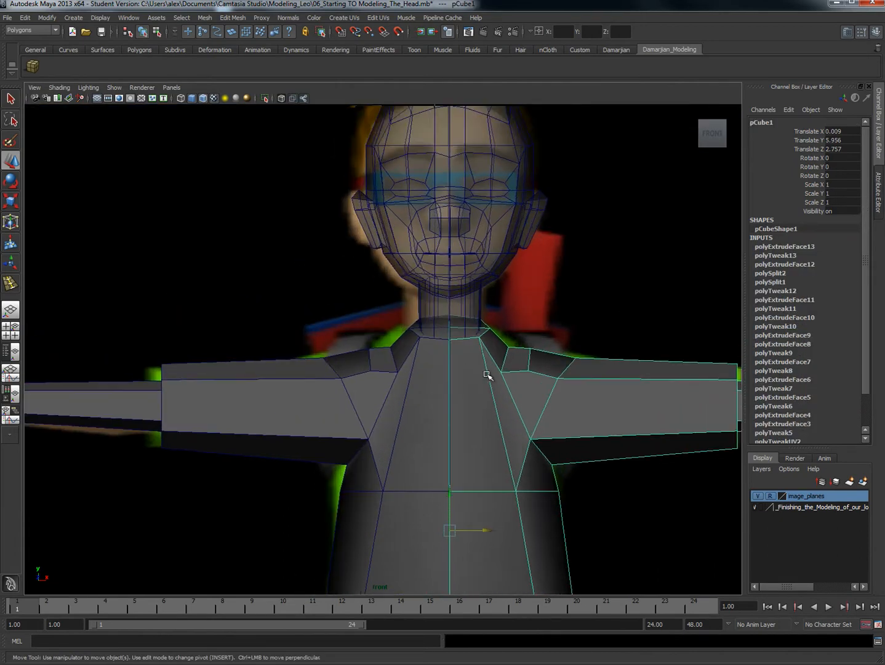
{"action": "right_click", "coordinate": [422, 368]}
{"action": "left_click", "coordinate": [423, 341]}
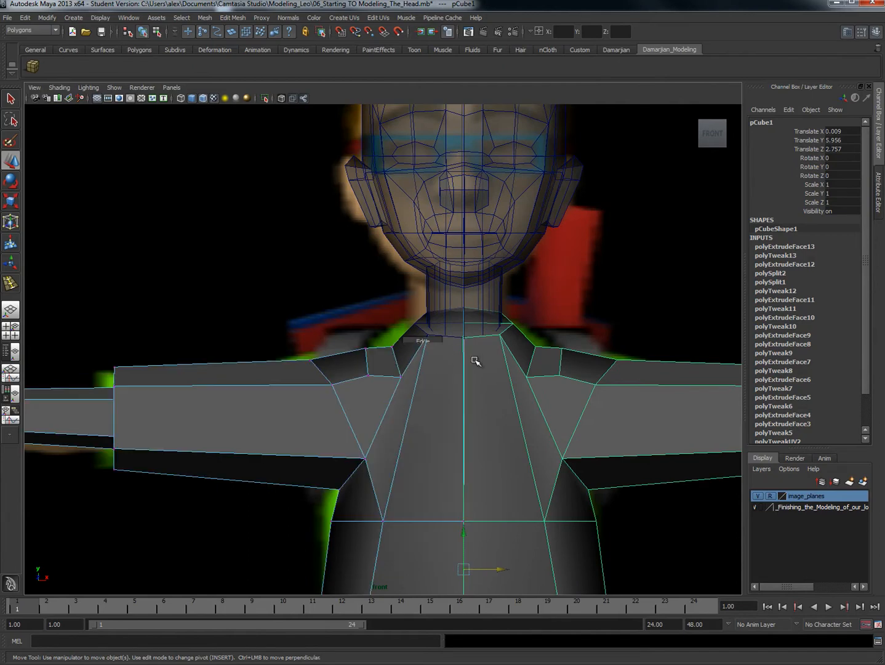
{"action": "right_click_drag", "start_coordinate": [533, 378], "coordinate": [526, 354]}
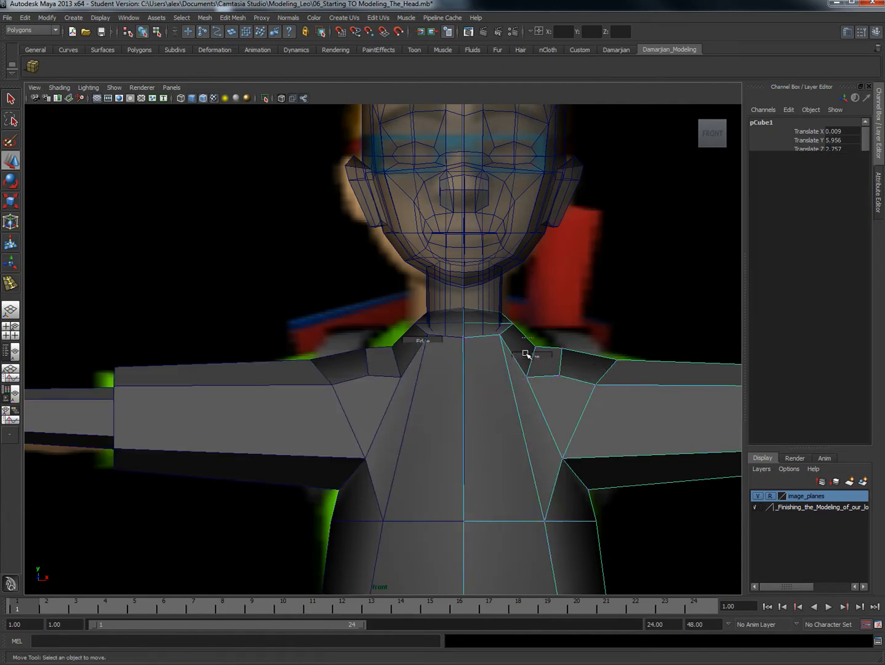
{"action": "left_click_drag", "start_coordinate": [535, 382], "coordinate": [537, 350]}
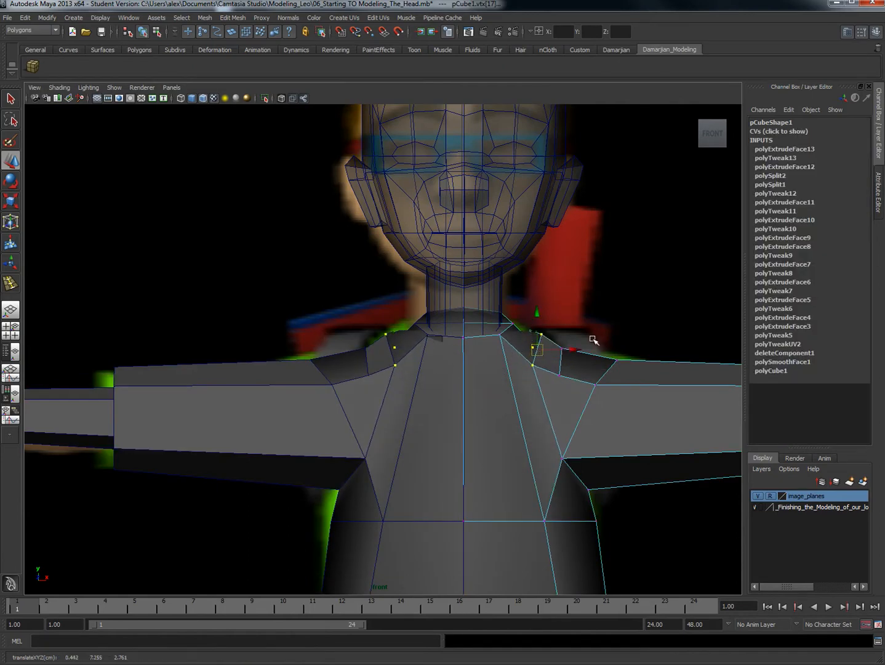
Step: Turn on X-ray display and shift the middle and outer shoulder vertices to follow the shirt's shoulder line
{"action": "left_click_drag", "start_coordinate": [591, 338], "coordinate": [545, 379]}
{"action": "left_click", "coordinate": [281, 98]}
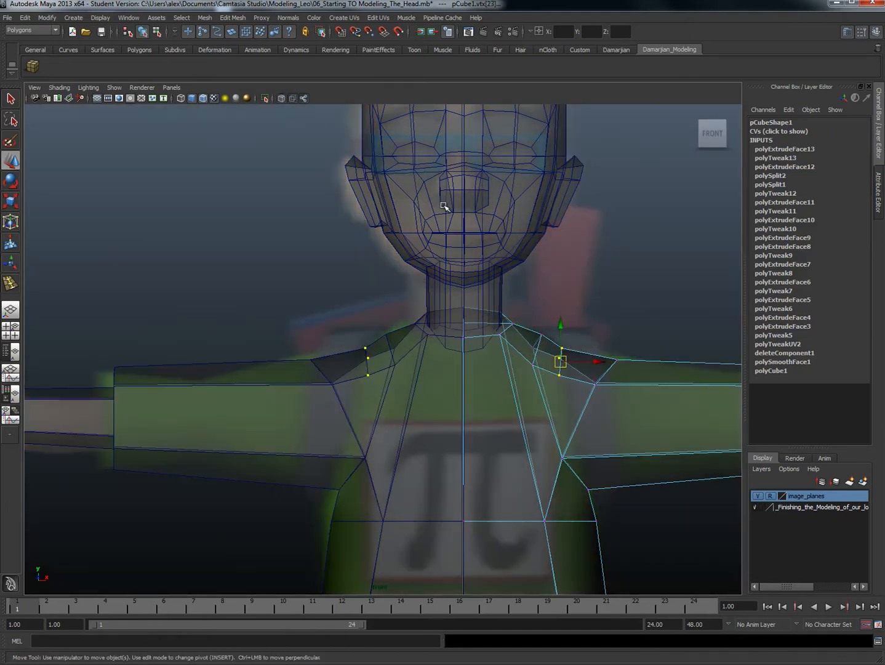
{"action": "left_click_drag", "start_coordinate": [550, 337], "coordinate": [537, 340]}
{"action": "mouse_move", "coordinate": [602, 346]}
{"action": "left_mouse_down"}
{"action": "mouse_move", "coordinate": [628, 368]}
{"action": "mouse_move", "coordinate": [603, 352]}
{"action": "left_mouse_up"}
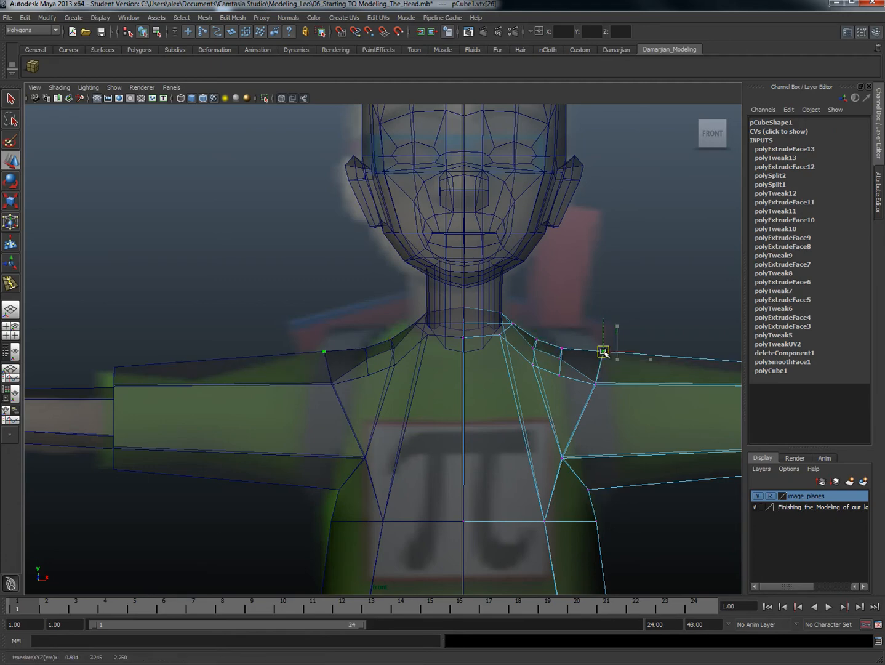
{"action": "left_click_drag", "start_coordinate": [548, 332], "coordinate": [561, 356]}
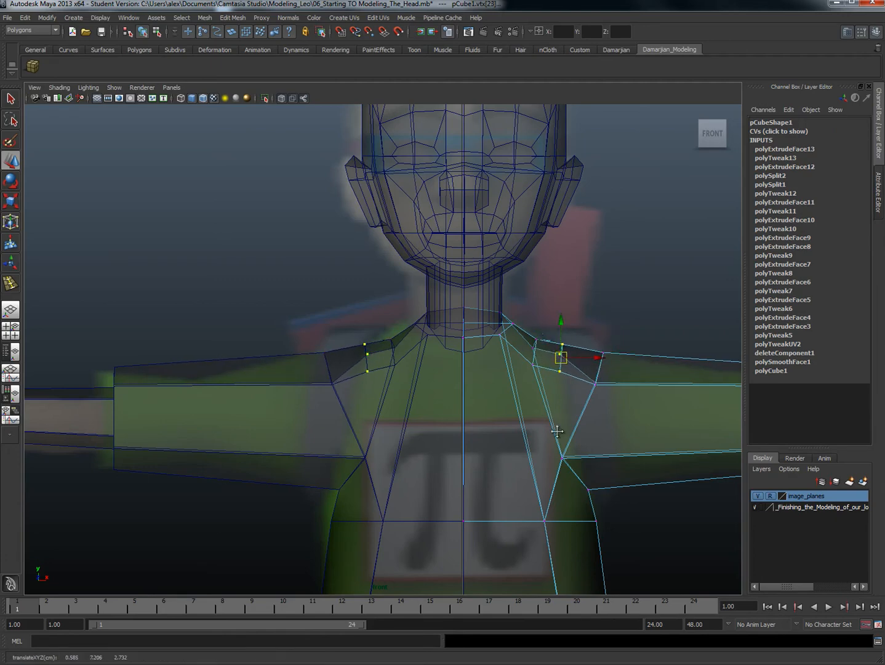
Step: Move the underarm vertex of the torso outward to about X 0.84, Y 6.40
{"action": "middle_click_drag", "start_coordinate": [630, 529], "coordinate": [577, 375], "text": "alt"}
{"action": "mouse_move", "coordinate": [557, 379]}
{"action": "left_mouse_down"}
{"action": "mouse_move", "coordinate": [557, 364]}
{"action": "mouse_move", "coordinate": [526, 346]}
{"action": "left_mouse_up"}
{"action": "left_click_drag", "start_coordinate": [530, 331], "coordinate": [550, 339]}
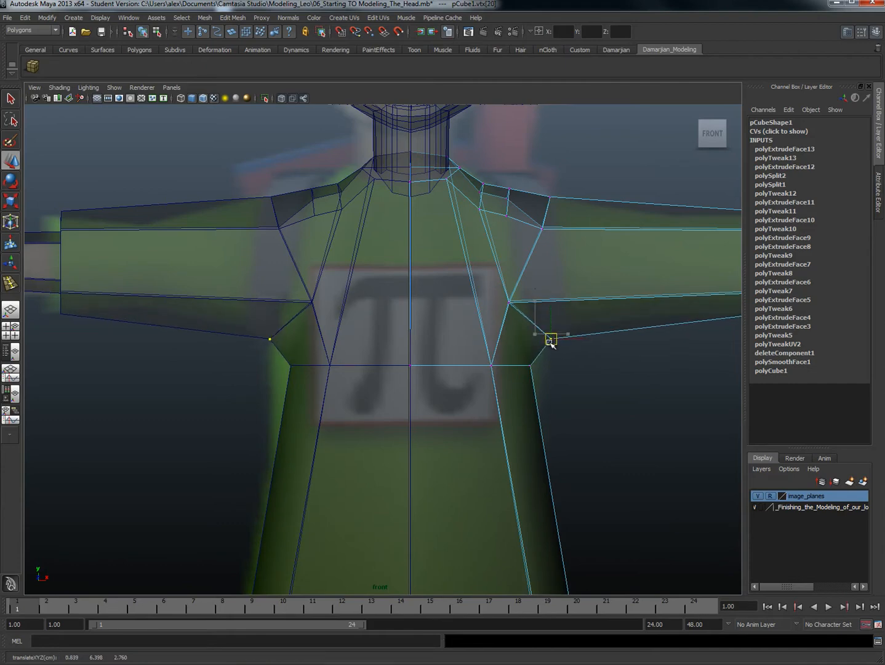
Step: Lower the vertices around the torso's neck opening toward the shirt collar
{"action": "left_click_drag", "start_coordinate": [441, 174], "coordinate": [450, 183]}
{"action": "middle_click_drag", "start_coordinate": [453, 199], "coordinate": [470, 293], "text": "alt"}
{"action": "scroll", "coordinate": [486, 253], "scroll_direction": "up", "scroll_amount": 2}
{"action": "left_click_drag", "start_coordinate": [510, 267], "coordinate": [511, 268]}
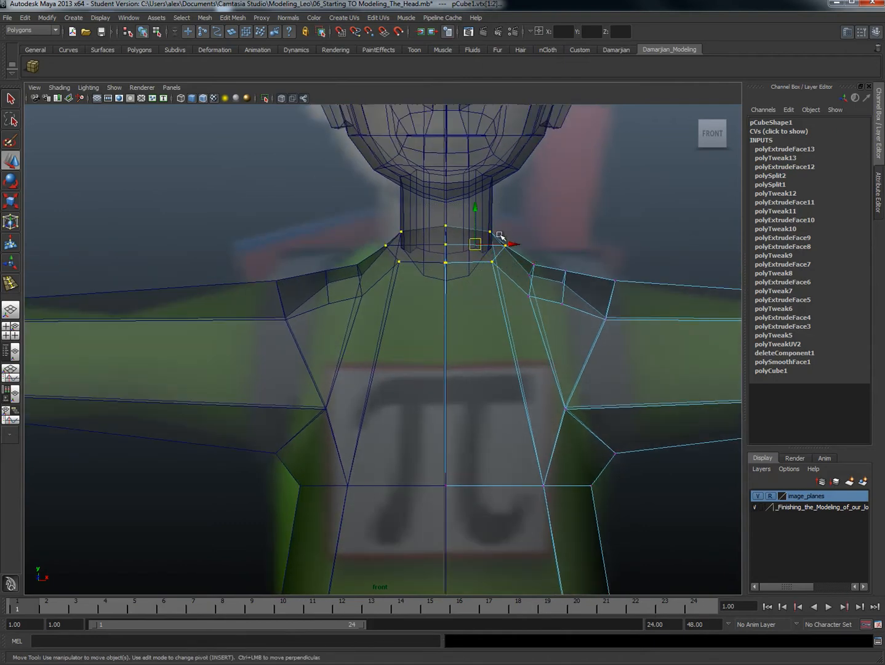
{"action": "mouse_move", "coordinate": [476, 211]}
{"action": "left_mouse_down"}
{"action": "mouse_move", "coordinate": [476, 226]}
{"action": "mouse_move", "coordinate": [477, 213]}
{"action": "left_mouse_up"}
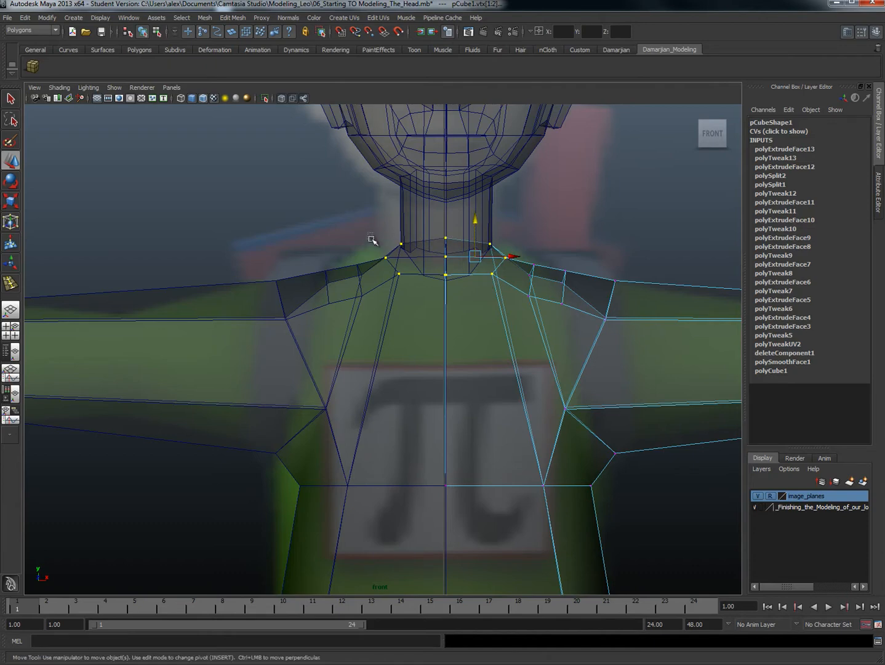
Step: Adjust the vertex at the outer side of the neck opening to about X 0.30, Y 7.36
{"action": "left_click", "coordinate": [388, 260]}
{"action": "right_click_drag", "start_coordinate": [518, 276], "coordinate": [496, 274]}
{"action": "left_click", "coordinate": [506, 261]}
{"action": "left_click_drag", "start_coordinate": [505, 257], "coordinate": [504, 257]}
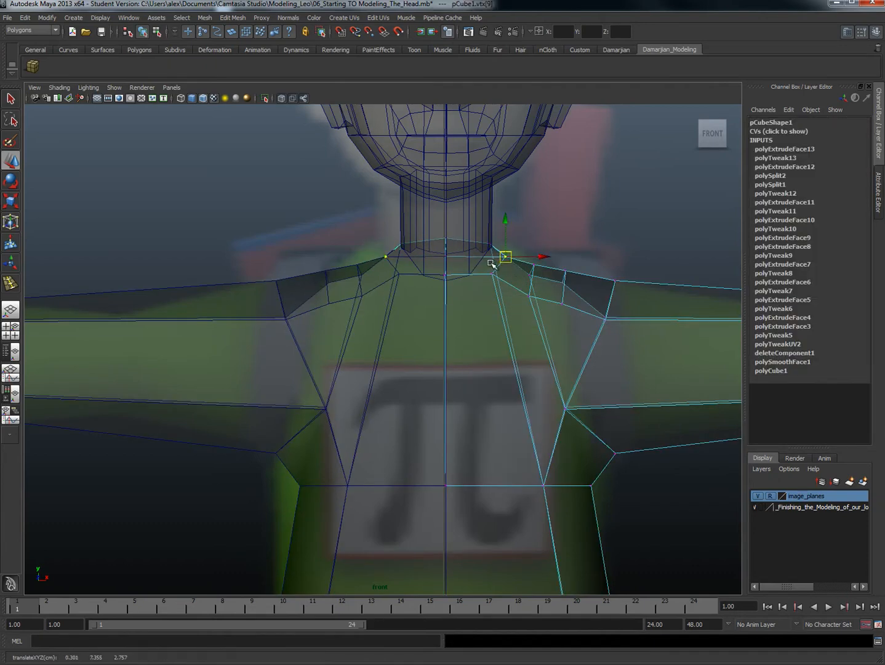
Step: Extrude the faces at the top of the torso's neck opening and raise them slightly to form a collar
{"action": "mouse_move", "coordinate": [489, 265]}
{"action": "right_mouse_down"}
{"action": "mouse_move", "coordinate": [488, 282]}
{"action": "mouse_move", "coordinate": [488, 257]}
{"action": "mouse_move", "coordinate": [488, 283]}
{"action": "right_mouse_up"}
{"action": "left_click", "coordinate": [486, 266]}
{"action": "left_click", "coordinate": [488, 253], "text": "shift"}
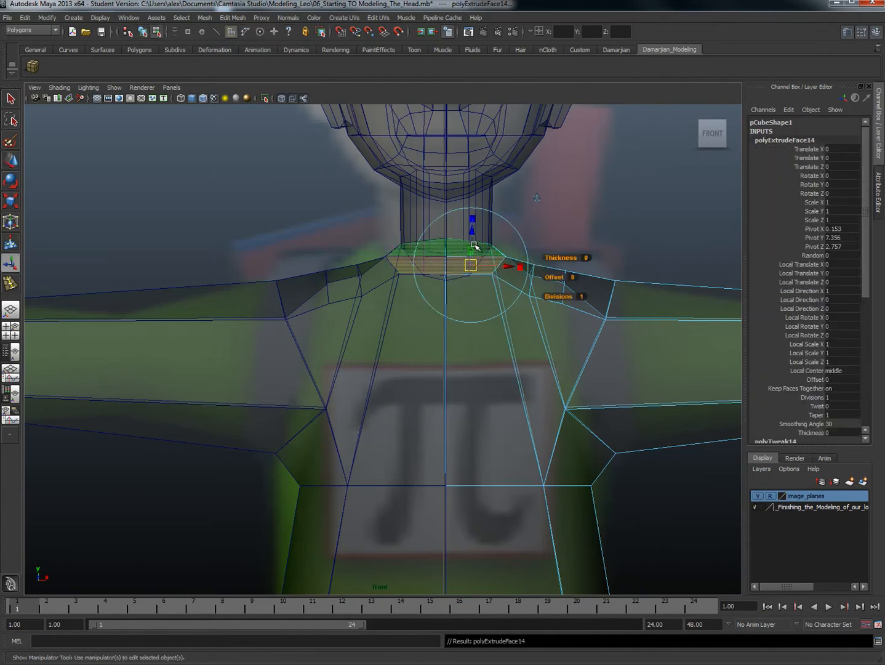
{"action": "key", "text": "w"}
{"action": "left_click_drag", "start_coordinate": [479, 237], "coordinate": [476, 214]}
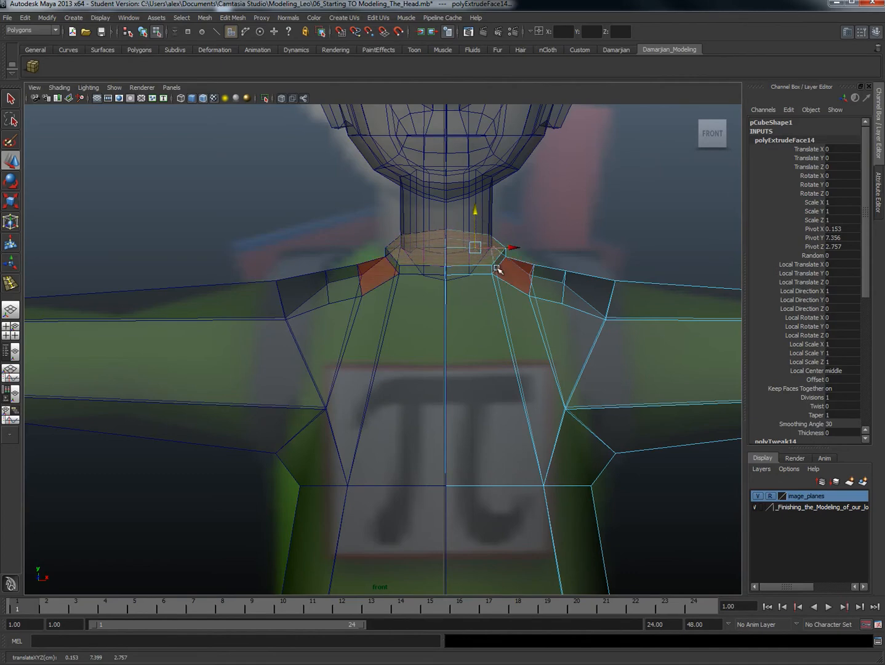
Step: Return to object mode in the perspective view, turn off X-ray display and clear the selection
{"action": "scroll", "coordinate": [498, 269], "scroll_direction": "down", "scroll_amount": 8}
{"action": "key", "text": "F8"}
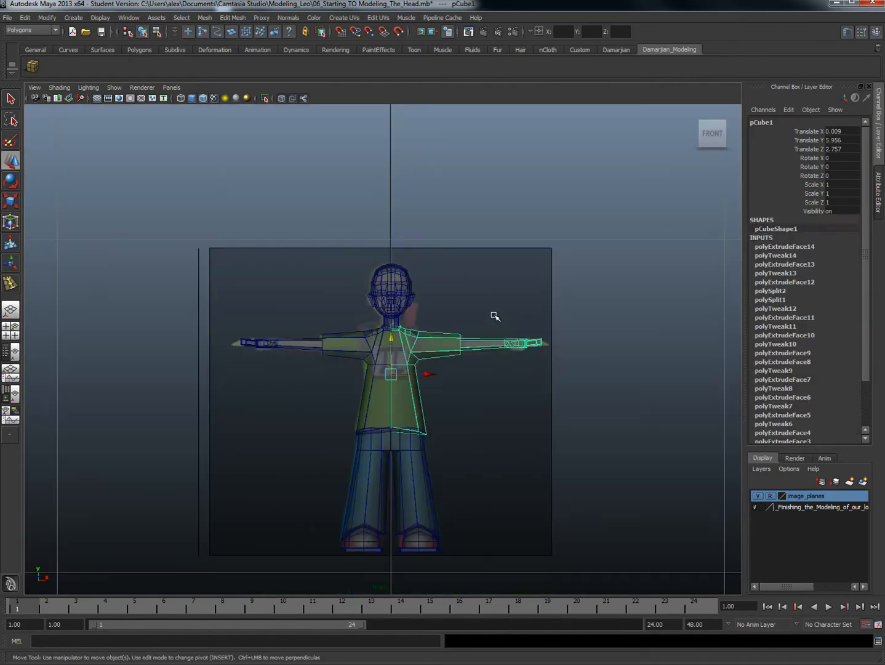
{"action": "key", "text": "space"}
{"action": "left_click_drag", "start_coordinate": [417, 356], "coordinate": [479, 329]}
{"action": "scroll", "coordinate": [427, 339], "scroll_direction": "up", "scroll_amount": 4}
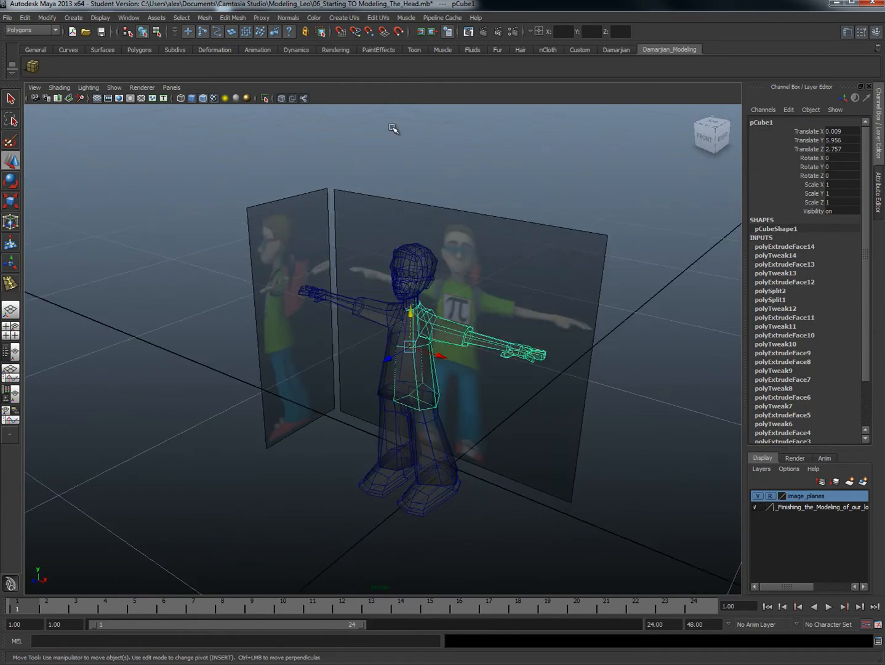
{"action": "left_click", "coordinate": [281, 98]}
{"action": "left_click_drag", "start_coordinate": [298, 148], "coordinate": [469, 370], "text": "alt"}
{"action": "left_click", "coordinate": [609, 421]}
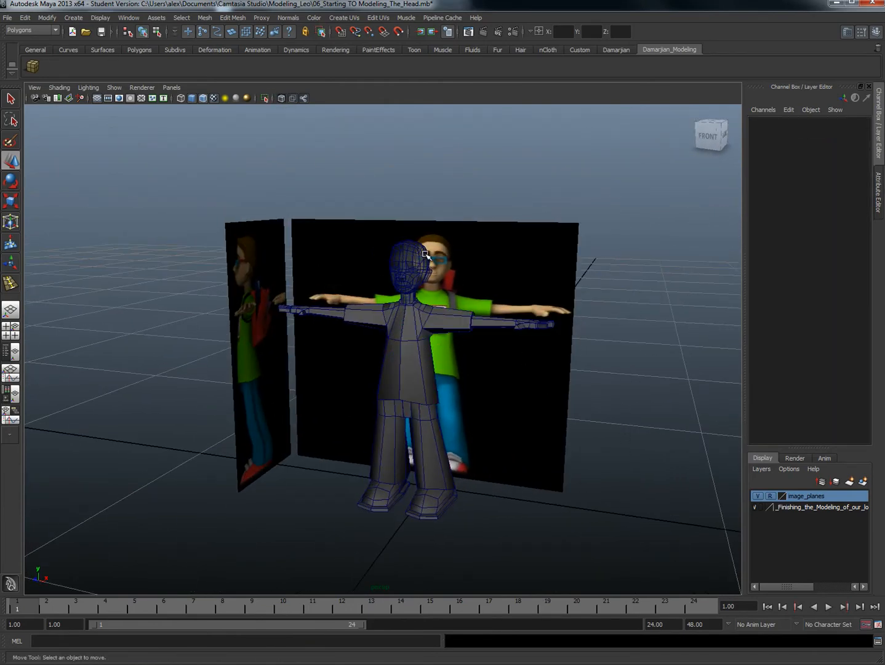
Step: Make the head's head_texture Lambert material fully opaque by reducing its transparency to black
{"action": "left_click", "coordinate": [425, 253]}
{"action": "right_click_drag", "start_coordinate": [425, 255], "coordinate": [403, 407]}
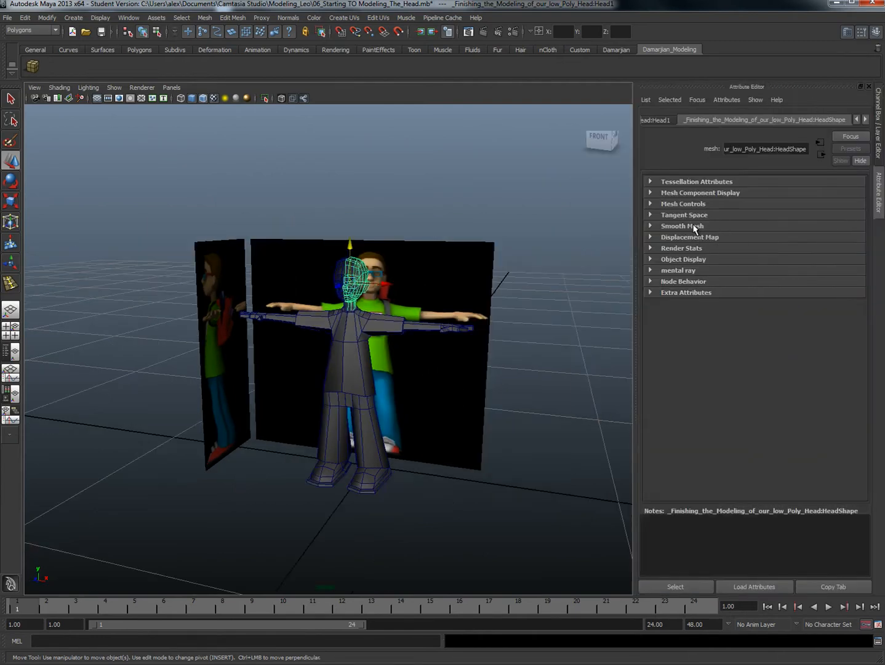
{"action": "left_click", "coordinate": [653, 119]}
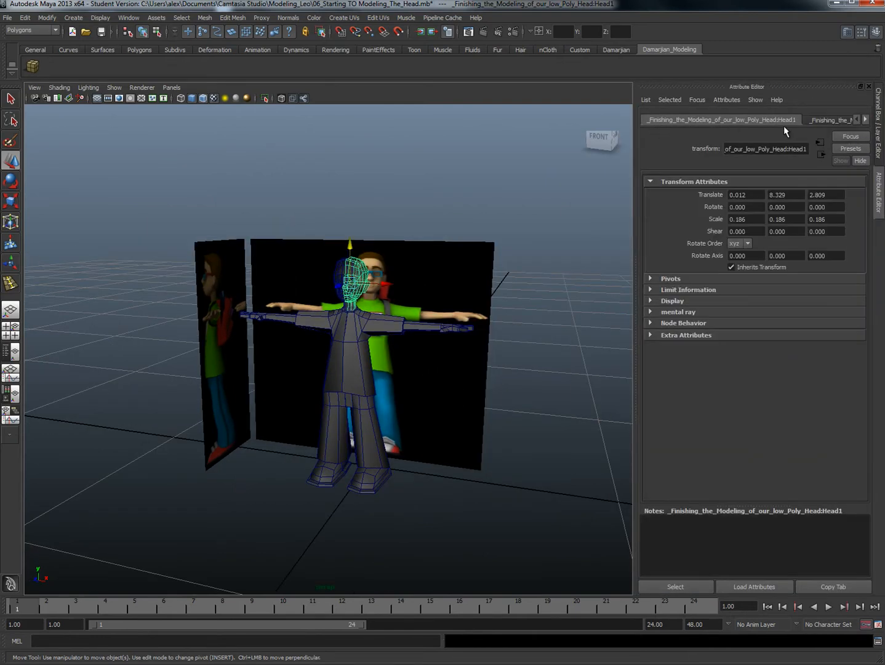
{"action": "left_click", "coordinate": [864, 119]}
{"action": "left_click", "coordinate": [864, 120]}
{"action": "left_click", "coordinate": [864, 119]}
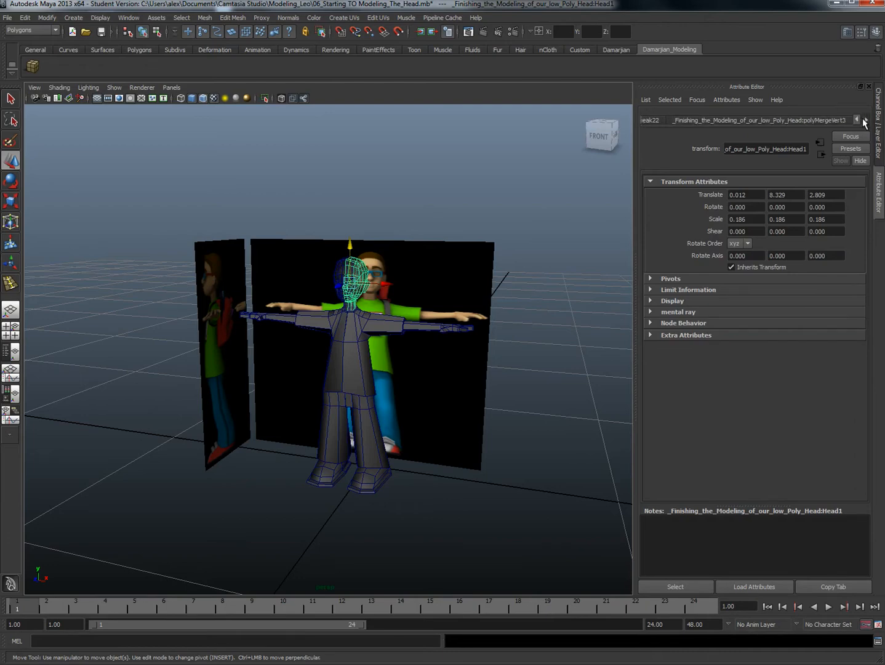
{"action": "left_click", "coordinate": [864, 119]}
{"action": "right_click_drag", "start_coordinate": [359, 269], "coordinate": [321, 409]}
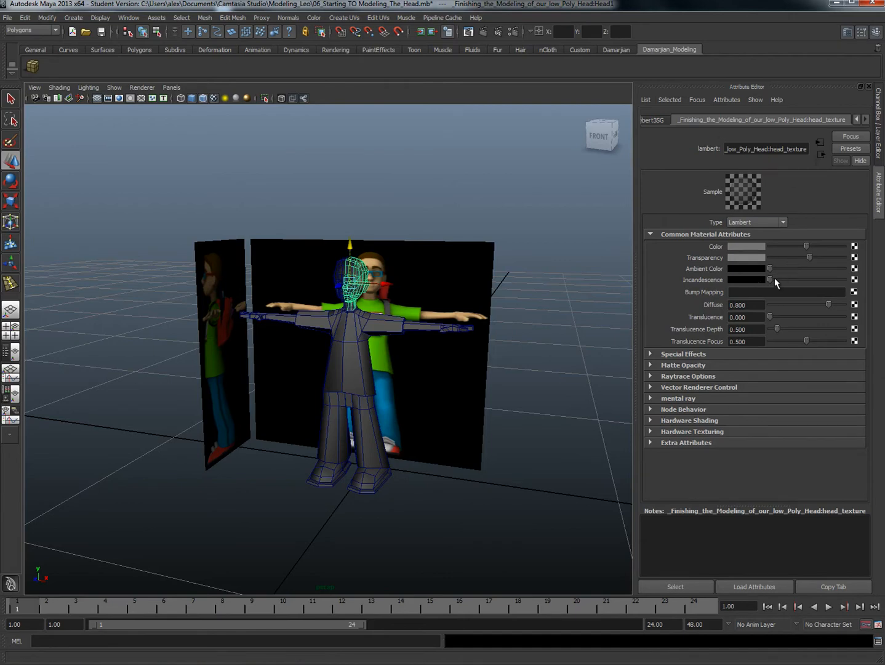
{"action": "left_click_drag", "start_coordinate": [816, 256], "coordinate": [761, 257]}
{"action": "scroll", "coordinate": [366, 319], "scroll_direction": "up", "scroll_amount": 2}
{"action": "scroll", "coordinate": [365, 318], "scroll_direction": "up", "scroll_amount": 3}
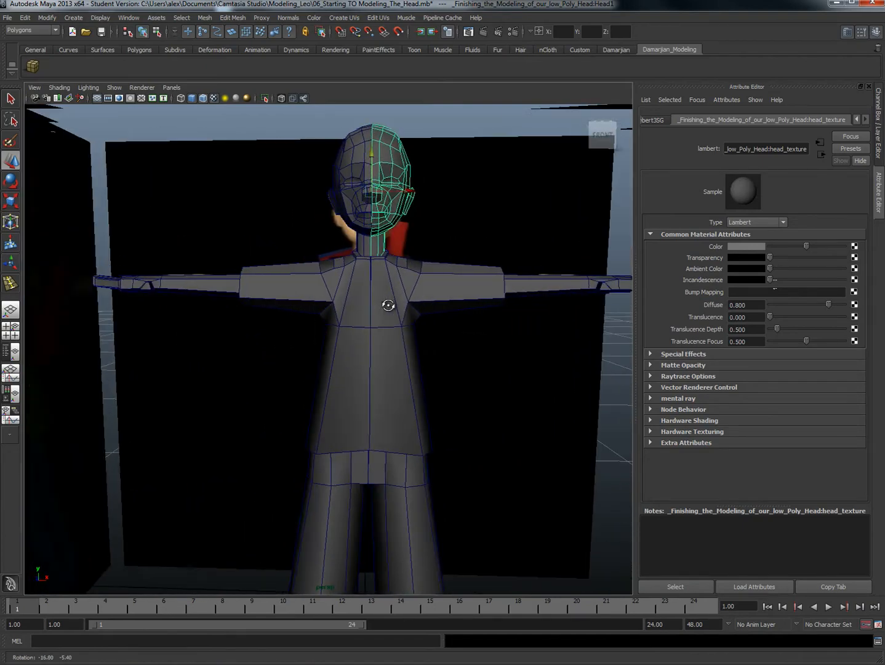
Step: Examine the neck and collar junction and the facial profile up close
{"action": "left_click", "coordinate": [402, 378]}
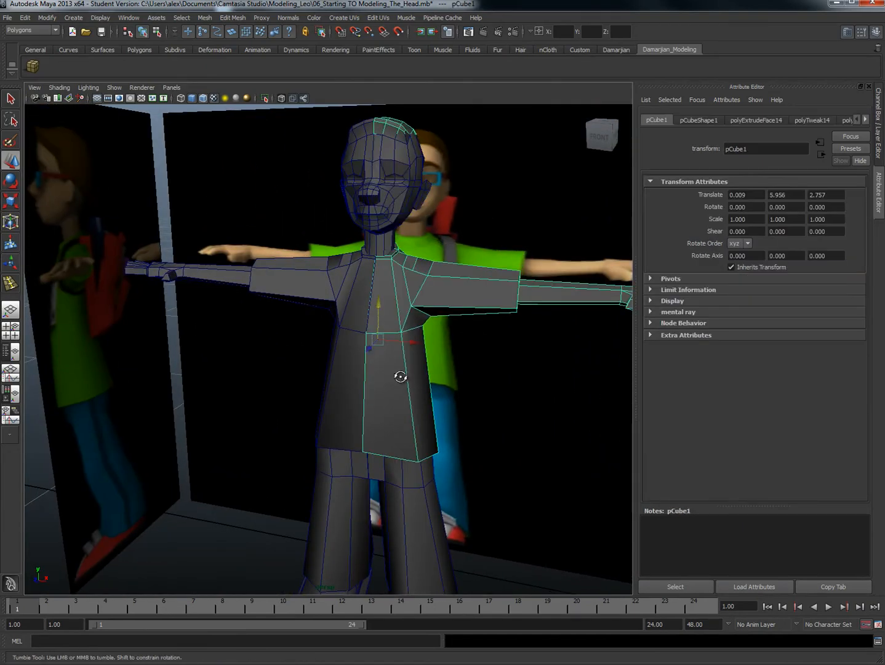
{"action": "left_click_drag", "start_coordinate": [401, 376], "coordinate": [437, 354], "text": "alt"}
{"action": "middle_click_drag", "start_coordinate": [436, 354], "coordinate": [402, 434], "text": "alt"}
{"action": "scroll", "coordinate": [402, 434], "scroll_direction": "up", "scroll_amount": 5}
{"action": "left_click_drag", "start_coordinate": [377, 399], "coordinate": [298, 300], "text": "alt"}
{"action": "scroll", "coordinate": [295, 299], "scroll_direction": "up", "scroll_amount": 5}
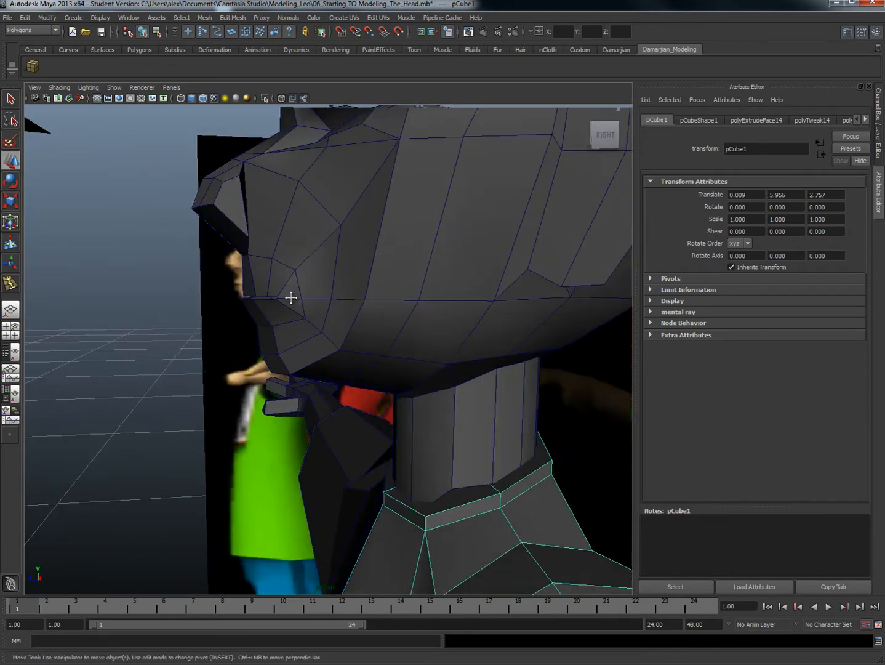
{"action": "middle_click_drag", "start_coordinate": [291, 297], "coordinate": [330, 358], "text": "alt"}
{"action": "left_click_drag", "start_coordinate": [330, 358], "coordinate": [314, 334], "text": "alt"}
Step: Reposition the head vertices around the nostril to tighten the side of the nose in profile
{"action": "right_click_drag", "start_coordinate": [312, 308], "coordinate": [282, 302]}
{"action": "left_click", "coordinate": [293, 279]}
{"action": "left_click_drag", "start_coordinate": [295, 278], "coordinate": [332, 275]}
{"action": "left_click", "coordinate": [318, 266]}
{"action": "left_click_drag", "start_coordinate": [306, 386], "coordinate": [320, 360], "text": "alt"}
{"action": "left_click", "coordinate": [333, 351]}
{"action": "left_click_drag", "start_coordinate": [281, 389], "coordinate": [265, 363]}
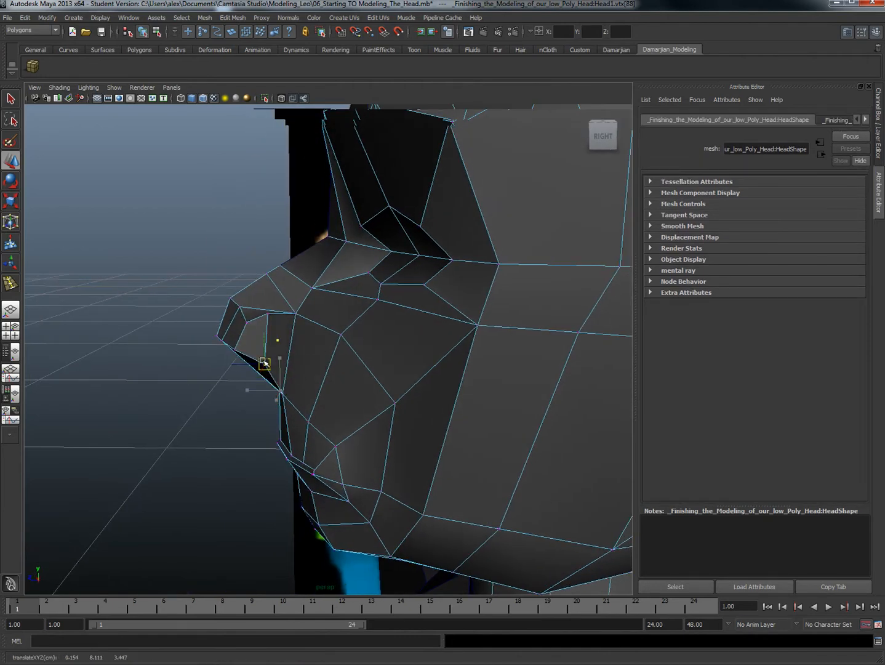
{"action": "left_click", "coordinate": [269, 315]}
{"action": "left_click_drag", "start_coordinate": [269, 315], "coordinate": [274, 334]}
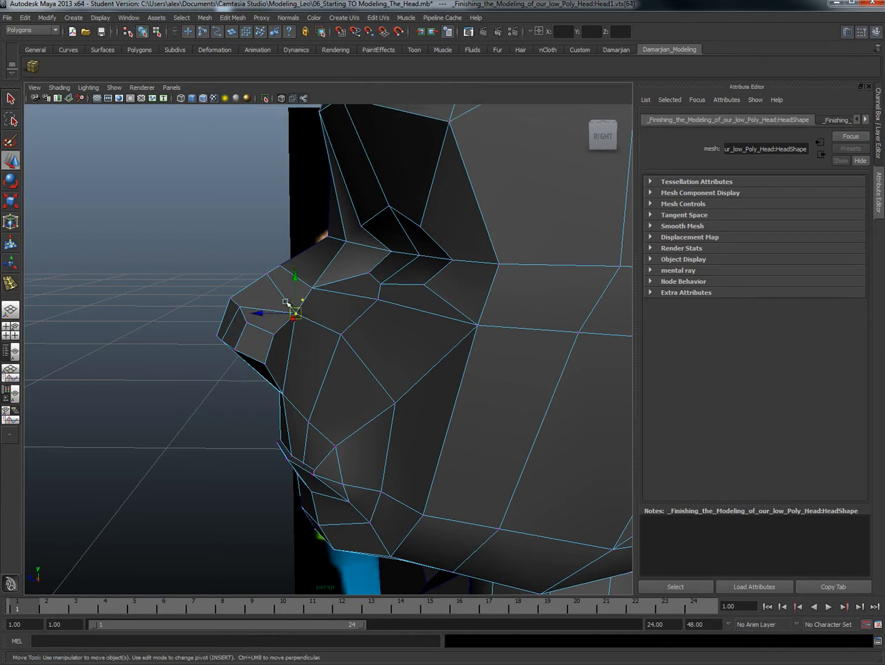
Step: Move the two vertices along the nose bridge to refine its profile, placing the lower one at about Y 8.32, Z 3.50
{"action": "left_click", "coordinate": [261, 284]}
{"action": "left_click", "coordinate": [261, 284]}
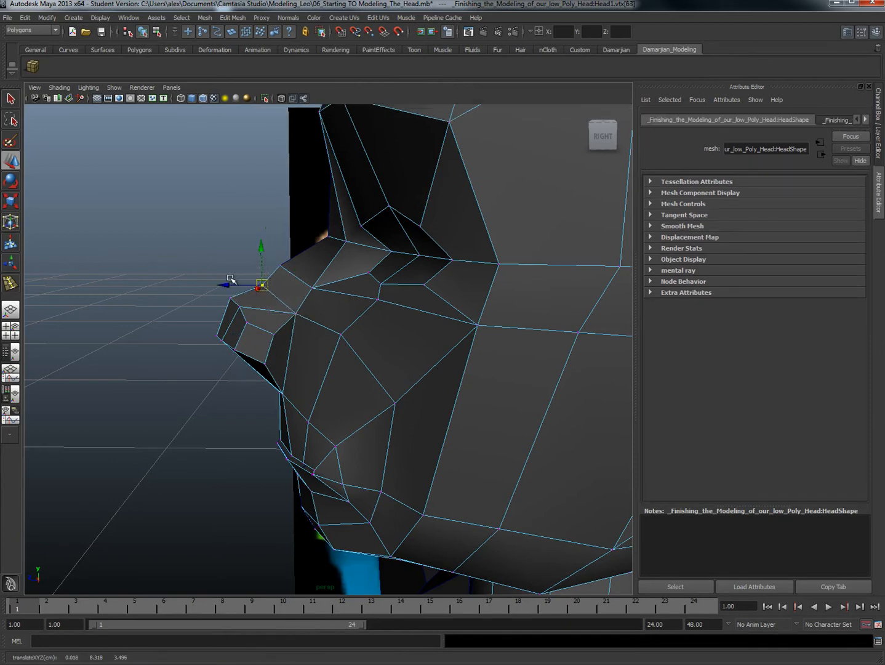
{"action": "left_click", "coordinate": [281, 265]}
{"action": "left_click_drag", "start_coordinate": [282, 265], "coordinate": [288, 270]}
Step: Move the front vertices of the mouth line back into the face, to about Y 7.94, Z 3.43
{"action": "scroll", "coordinate": [334, 311], "scroll_direction": "down", "scroll_amount": 3}
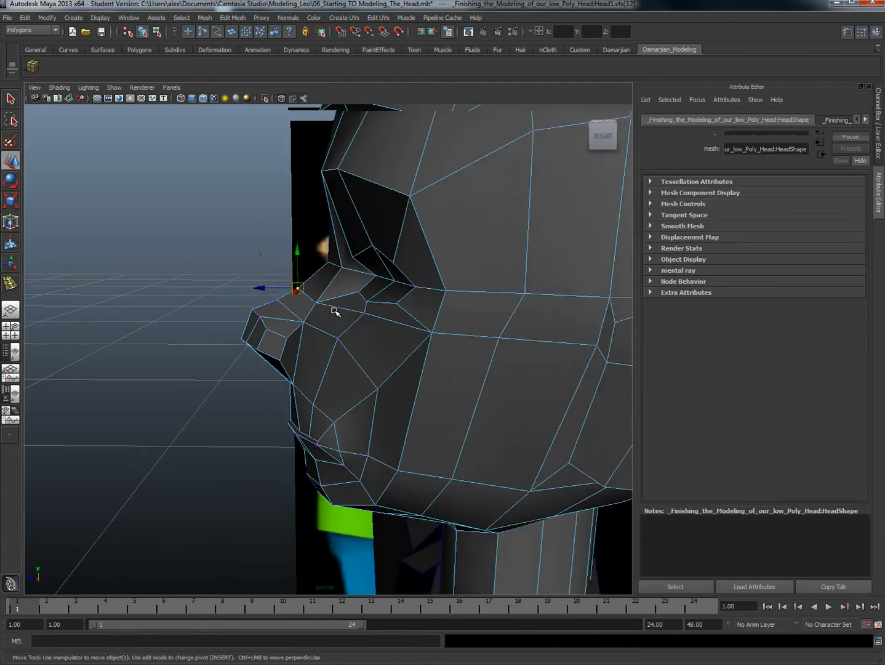
{"action": "scroll", "coordinate": [334, 311], "scroll_direction": "down", "scroll_amount": 3}
{"action": "mouse_move", "coordinate": [334, 312]}
{"action": "left_mouse_down", "text": "alt"}
{"action": "mouse_move", "coordinate": [389, 308]}
{"action": "mouse_move", "coordinate": [338, 308]}
{"action": "left_mouse_up", "text": "alt"}
{"action": "middle_click_drag", "start_coordinate": [330, 409], "coordinate": [369, 388], "text": "alt"}
{"action": "scroll", "coordinate": [369, 387], "scroll_direction": "up", "scroll_amount": 4}
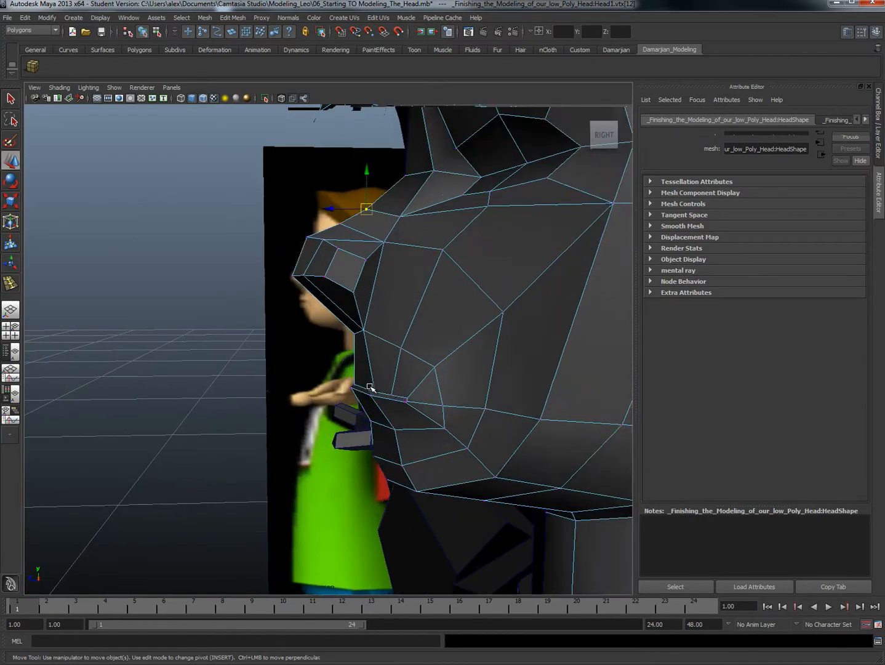
{"action": "left_click_drag", "start_coordinate": [369, 387], "coordinate": [452, 372], "text": "alt"}
{"action": "key", "text": "space"}
{"action": "scroll", "coordinate": [357, 414], "scroll_direction": "up", "scroll_amount": 3}
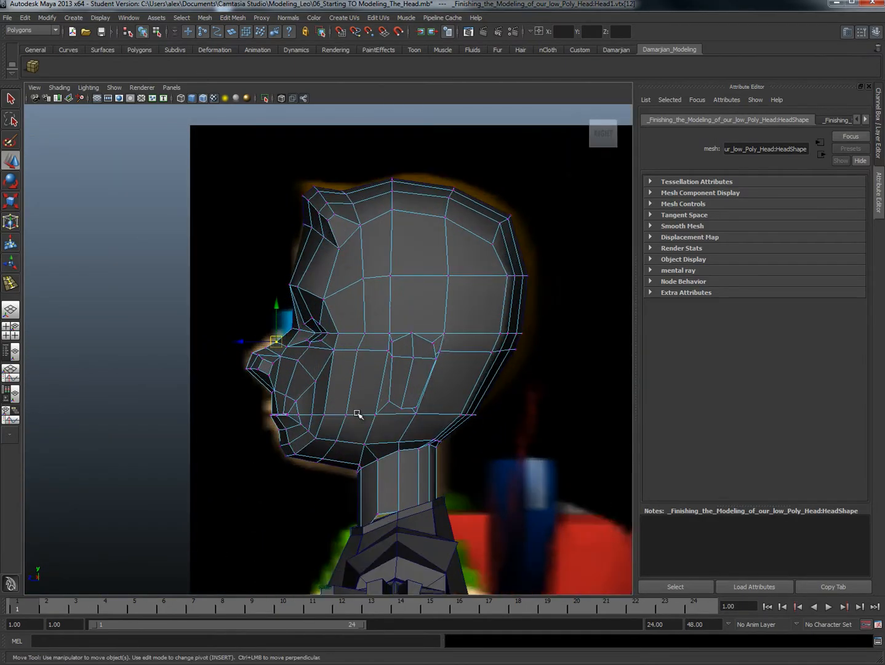
{"action": "scroll", "coordinate": [198, 449], "scroll_direction": "up", "scroll_amount": 6}
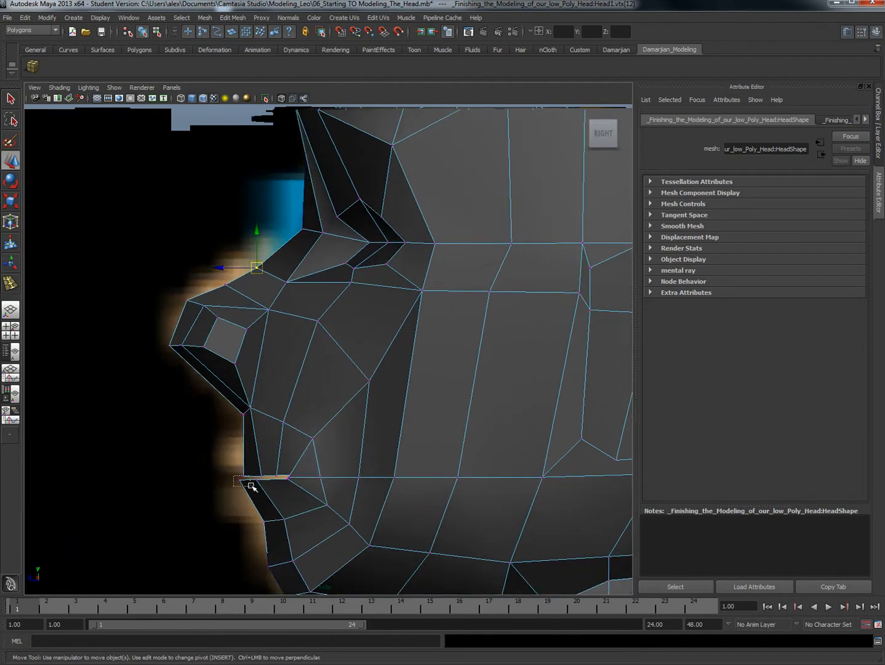
{"action": "left_click_drag", "start_coordinate": [264, 487], "coordinate": [265, 487]}
{"action": "mouse_move", "coordinate": [269, 494]}
{"action": "left_mouse_down"}
{"action": "mouse_move", "coordinate": [233, 481]}
{"action": "mouse_move", "coordinate": [266, 490]}
{"action": "mouse_move", "coordinate": [261, 477]}
{"action": "left_mouse_up"}
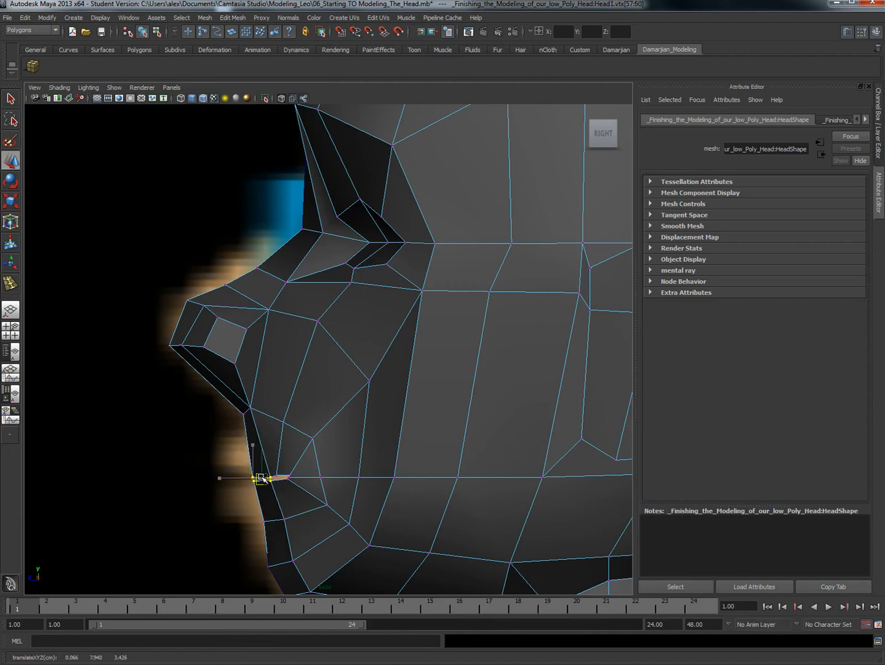
Step: Shift the remaining mouth-line vertices back toward the mouth corner, placing the corner vertices at about Y 7.94, Z 3.36
{"action": "right_click_drag", "start_coordinate": [277, 469], "coordinate": [256, 461]}
{"action": "left_click", "coordinate": [278, 478]}
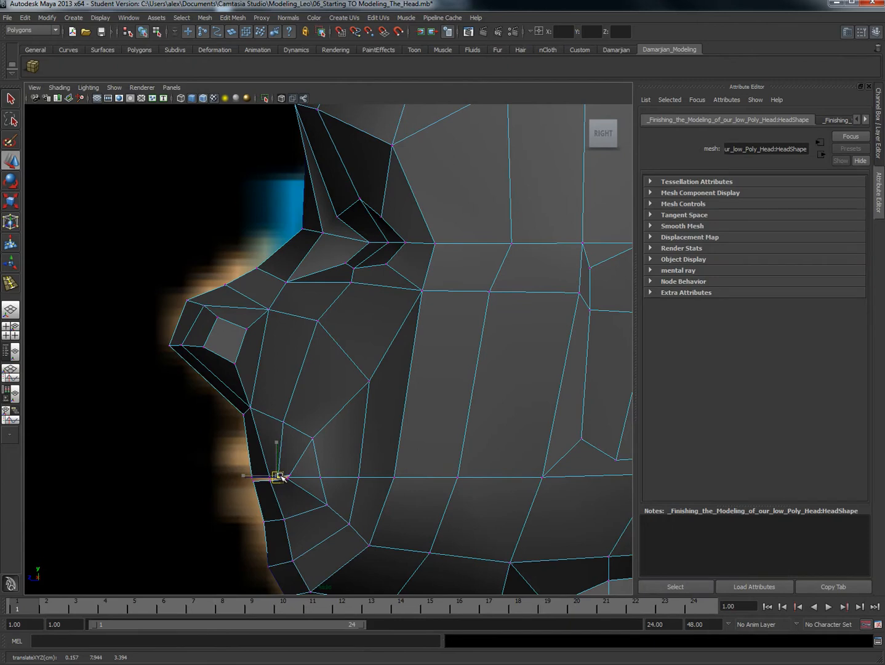
{"action": "left_click", "coordinate": [288, 476]}
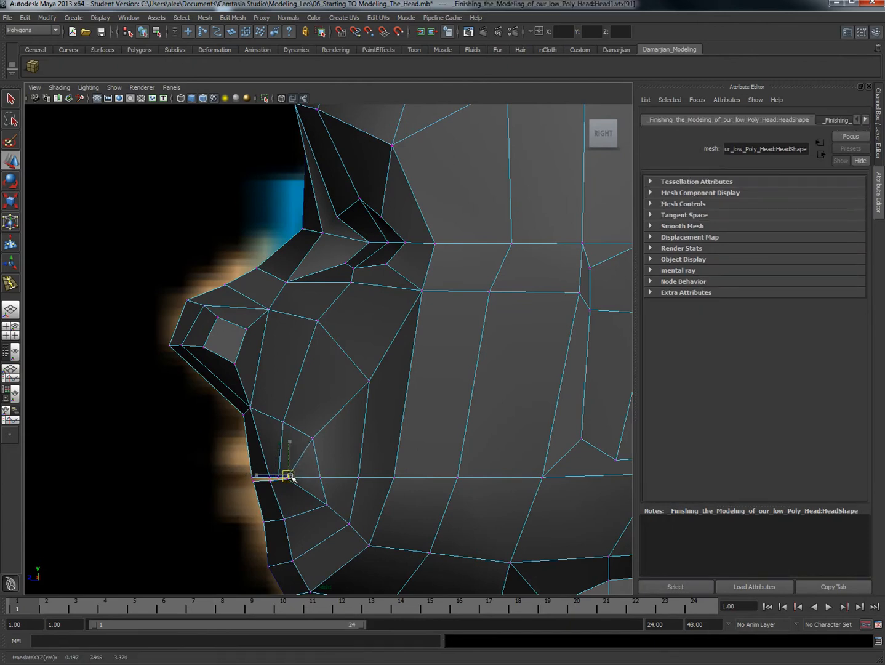
{"action": "left_click", "coordinate": [294, 477], "text": "shift"}
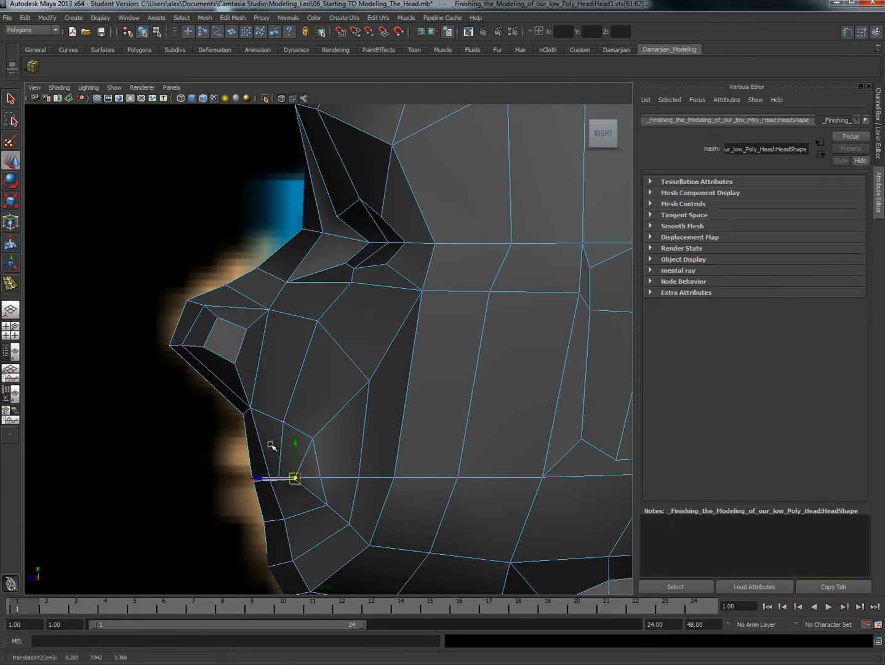
Step: Insert an edge loop around the mouth and pull it forward to form protruding lips
{"action": "right_click_drag", "start_coordinate": [271, 445], "coordinate": [251, 473]}
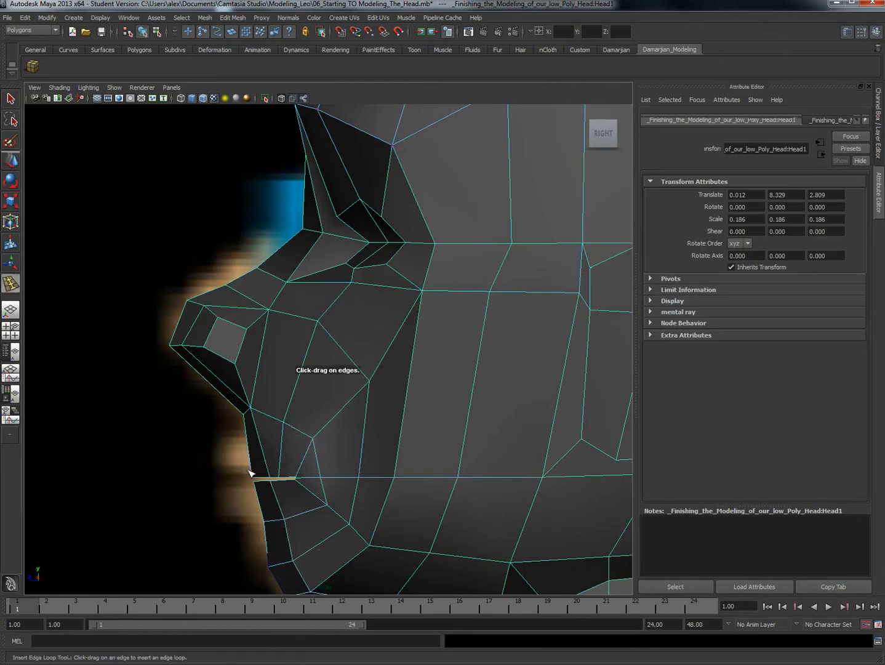
{"action": "left_click", "coordinate": [266, 459]}
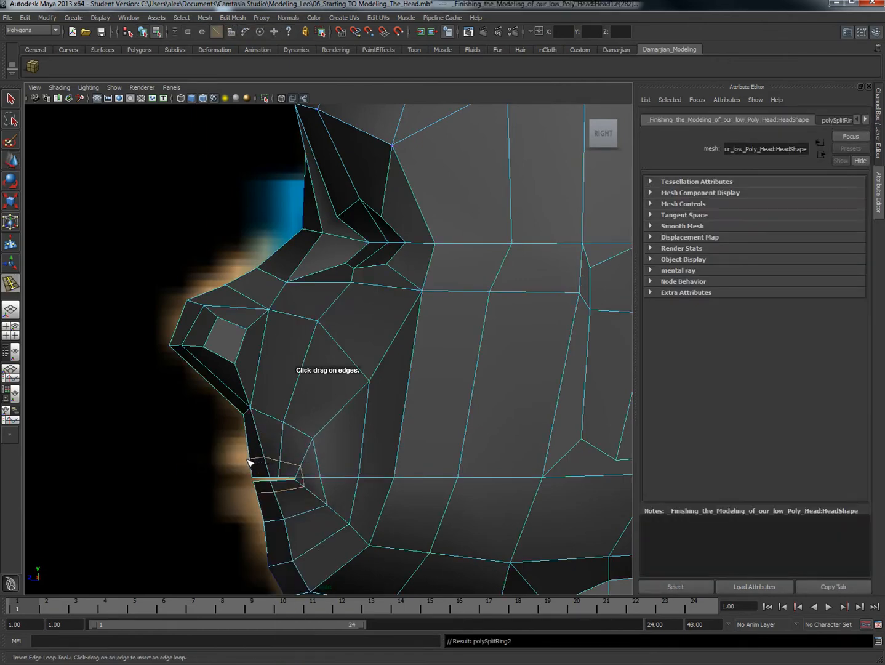
{"action": "key", "text": "w"}
{"action": "left_click_drag", "start_coordinate": [241, 474], "coordinate": [224, 473]}
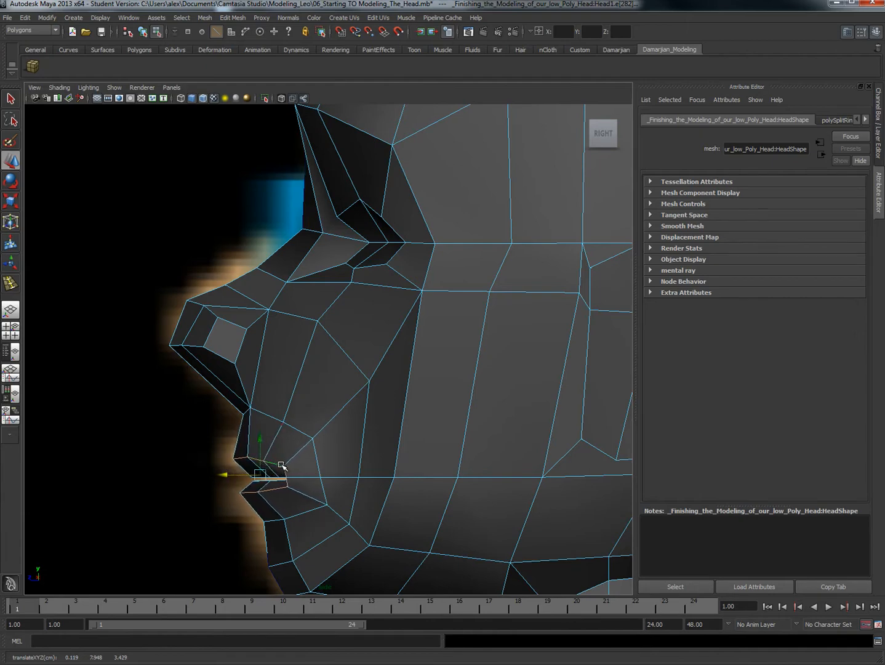
Step: Switch to vertex editing and adjust the mouth-corner vertex sideways to about X 0.21, Z 3.36
{"action": "scroll", "coordinate": [291, 476], "scroll_direction": "up", "scroll_amount": 6}
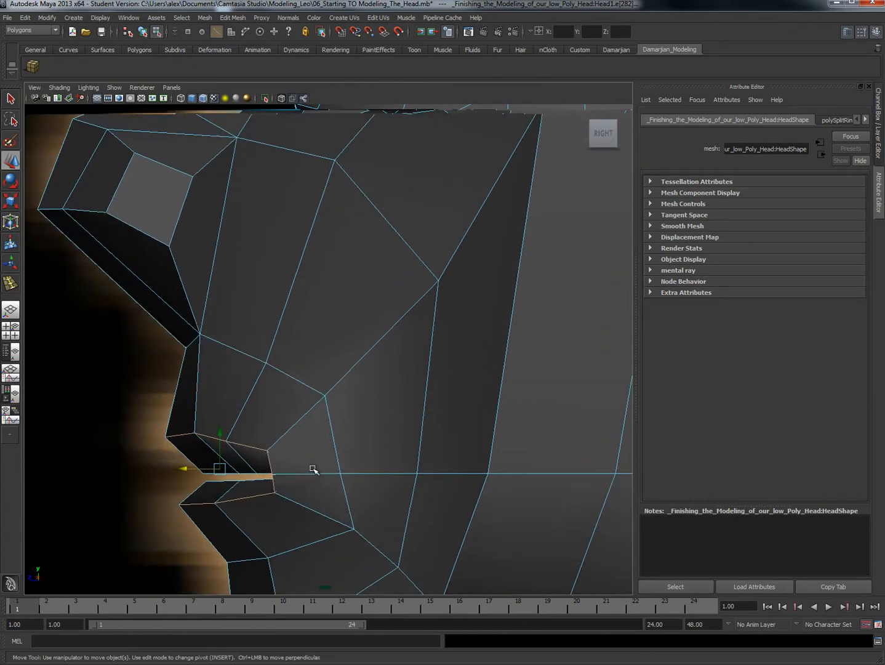
{"action": "right_click", "coordinate": [300, 461]}
{"action": "left_click", "coordinate": [263, 459]}
{"action": "left_click_drag", "start_coordinate": [253, 474], "coordinate": [280, 437]}
{"action": "key", "text": "space"}
{"action": "scroll", "coordinate": [463, 311], "scroll_direction": "up", "scroll_amount": 4}
{"action": "left_click_drag", "start_coordinate": [282, 362], "coordinate": [424, 390], "text": "alt"}
{"action": "left_click", "coordinate": [443, 383]}
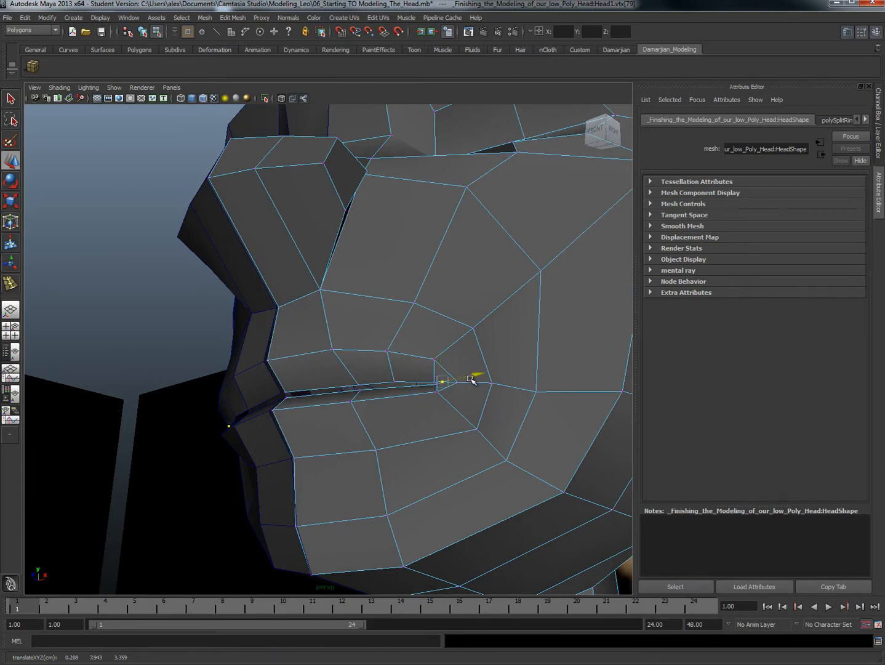
Step: Move the vertex at the base of the nostril back and down to about Y 8.07, Z 3.43
{"action": "scroll", "coordinate": [408, 376], "scroll_direction": "down", "scroll_amount": 5}
{"action": "left_click_drag", "start_coordinate": [408, 376], "coordinate": [325, 409], "text": "alt"}
{"action": "scroll", "coordinate": [301, 413], "scroll_direction": "up", "scroll_amount": 3}
{"action": "left_click", "coordinate": [286, 359]}
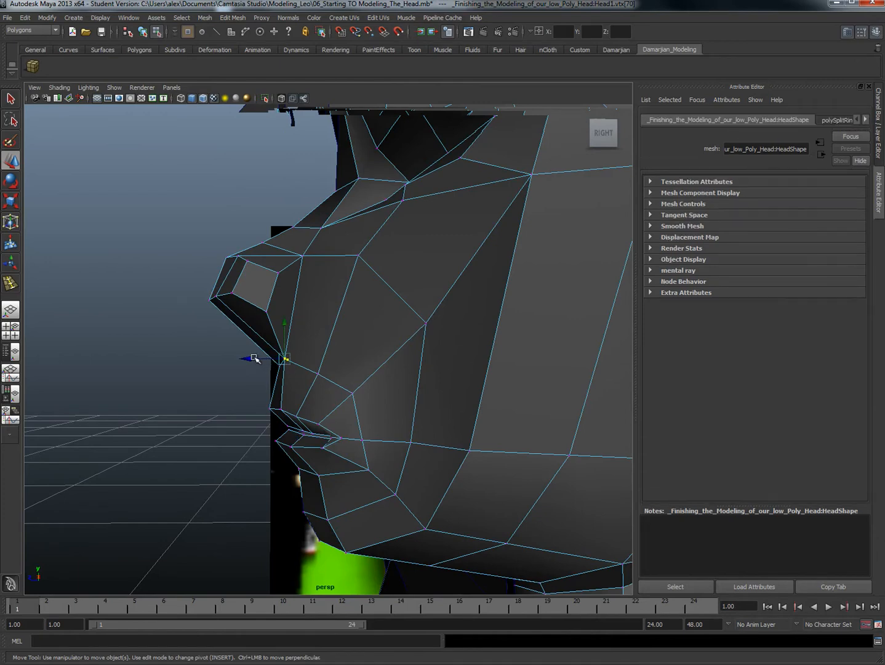
{"action": "left_click_drag", "start_coordinate": [252, 358], "coordinate": [296, 331]}
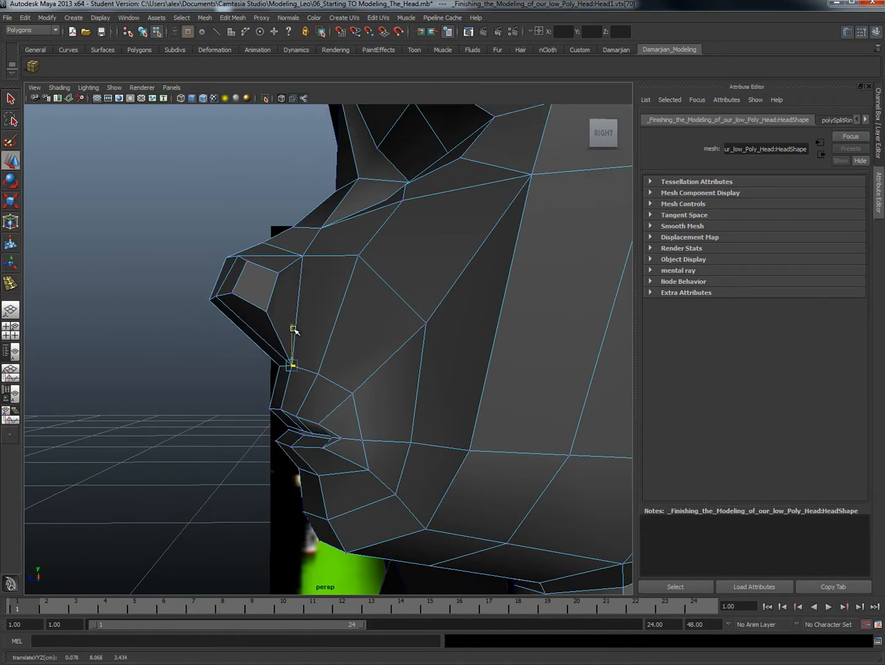
Step: Try to reposition the vertex at the corner of the mouth
{"action": "left_click", "coordinate": [359, 441]}
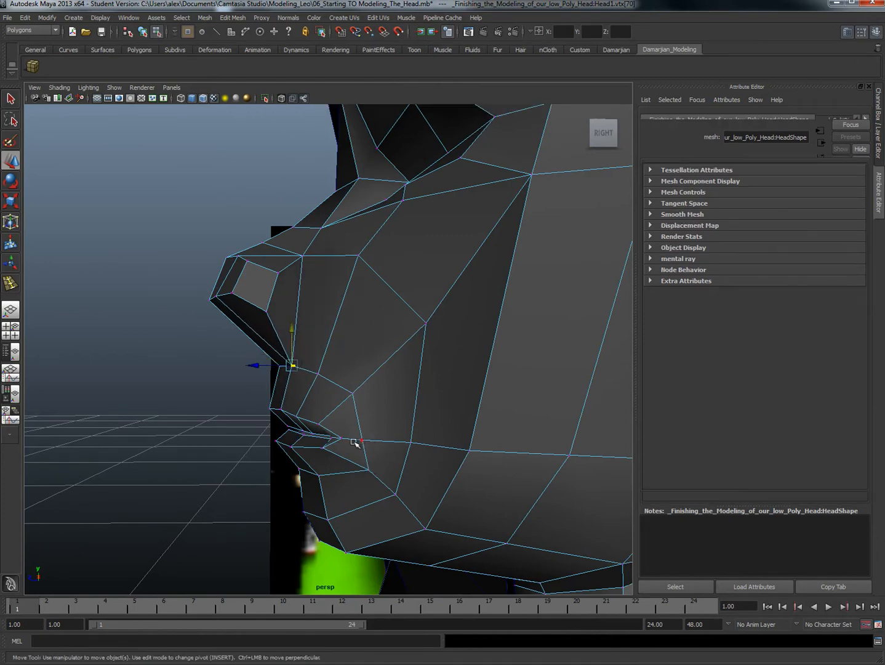
{"action": "left_click", "coordinate": [342, 438]}
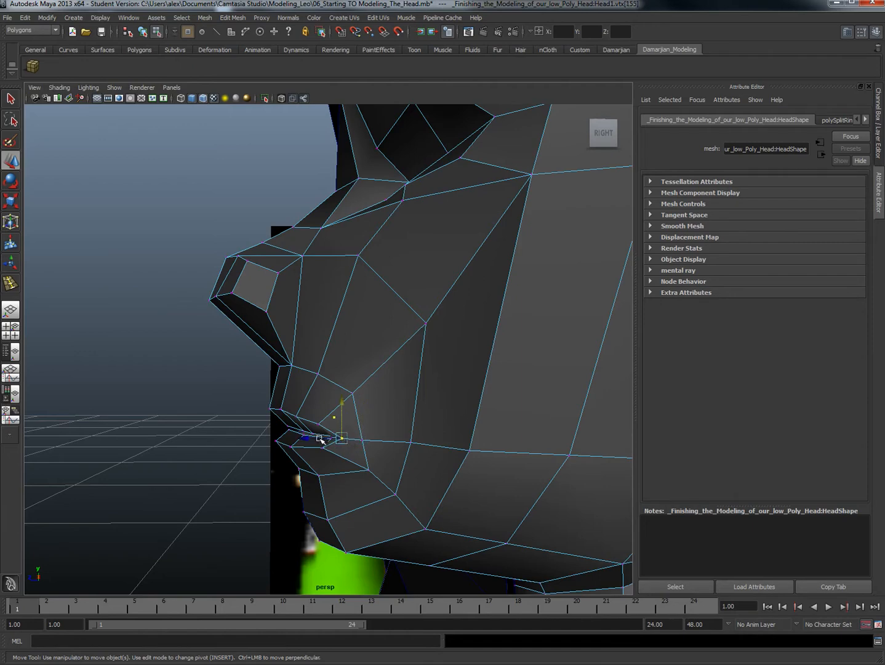
{"action": "key", "text": "ctrl+z"}
{"action": "mouse_move", "coordinate": [322, 440]}
{"action": "left_mouse_down"}
{"action": "mouse_move", "coordinate": [334, 439]}
{"action": "mouse_move", "coordinate": [322, 448]}
{"action": "left_mouse_up"}
Step: Insert another edge loop around the outside of the lips and push it slightly back into the face
{"action": "right_click", "coordinate": [326, 396]}
{"action": "right_click", "coordinate": [331, 403], "text": "shift"}
{"action": "right_click_drag", "start_coordinate": [331, 404], "coordinate": [302, 404], "text": "shift"}
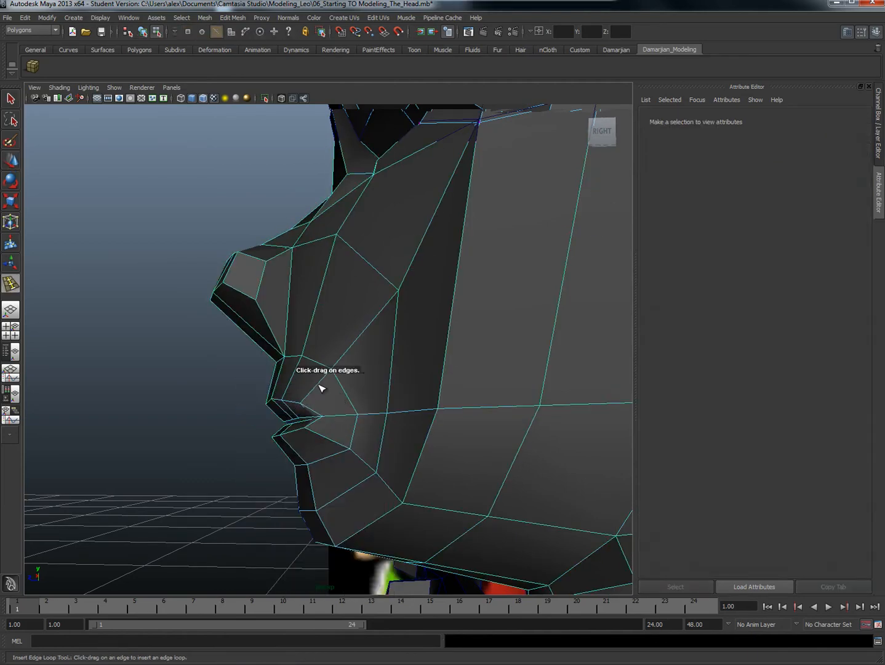
{"action": "left_click", "coordinate": [321, 385]}
{"action": "left_click_drag", "start_coordinate": [321, 385], "coordinate": [326, 412], "text": "alt"}
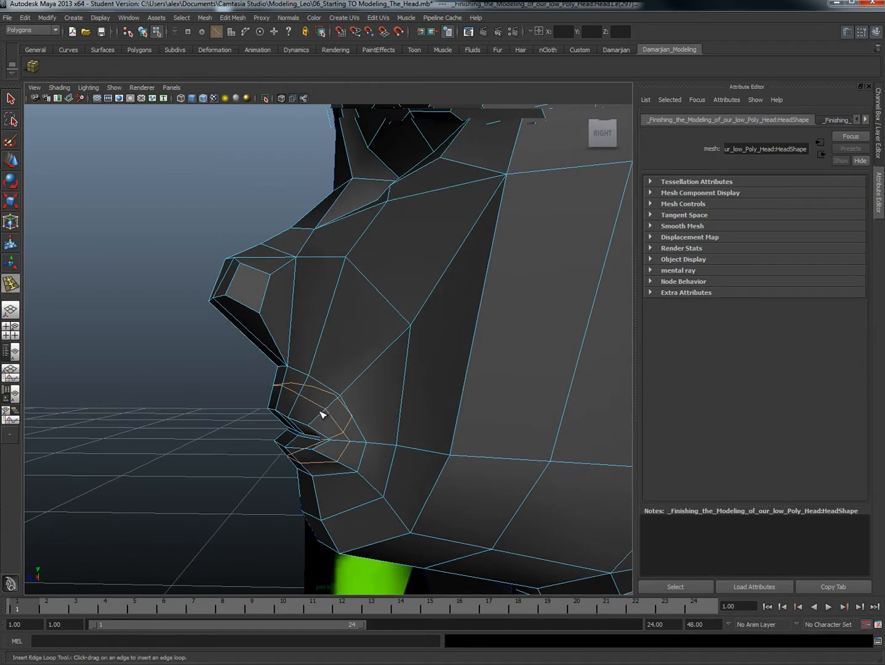
{"action": "key", "text": "w"}
{"action": "left_click_drag", "start_coordinate": [272, 426], "coordinate": [278, 422]}
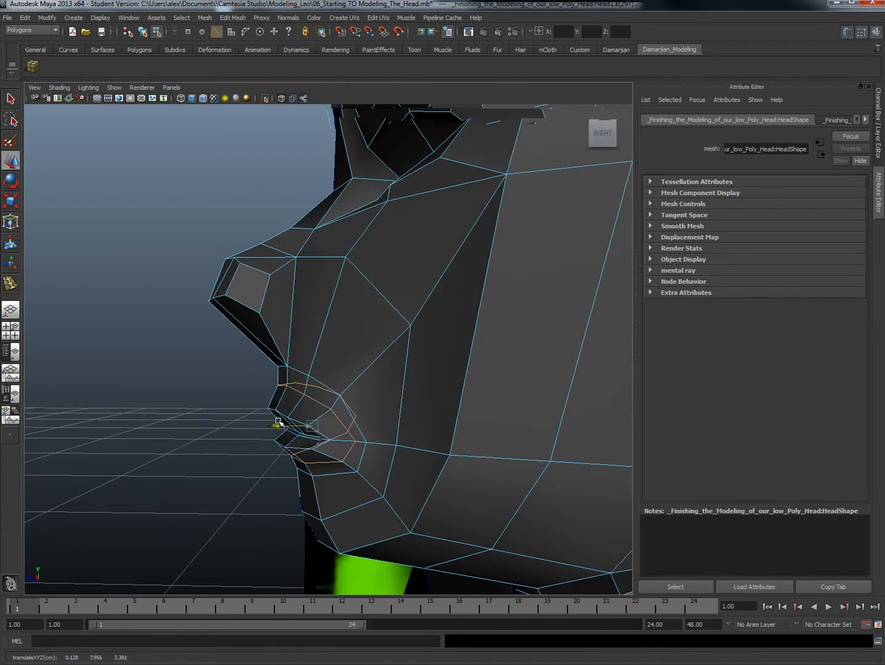
Step: Insert two edge loops around the eye opening, one close to its rim and one farther out in the socket
{"action": "scroll", "coordinate": [310, 456], "scroll_direction": "down", "scroll_amount": 5}
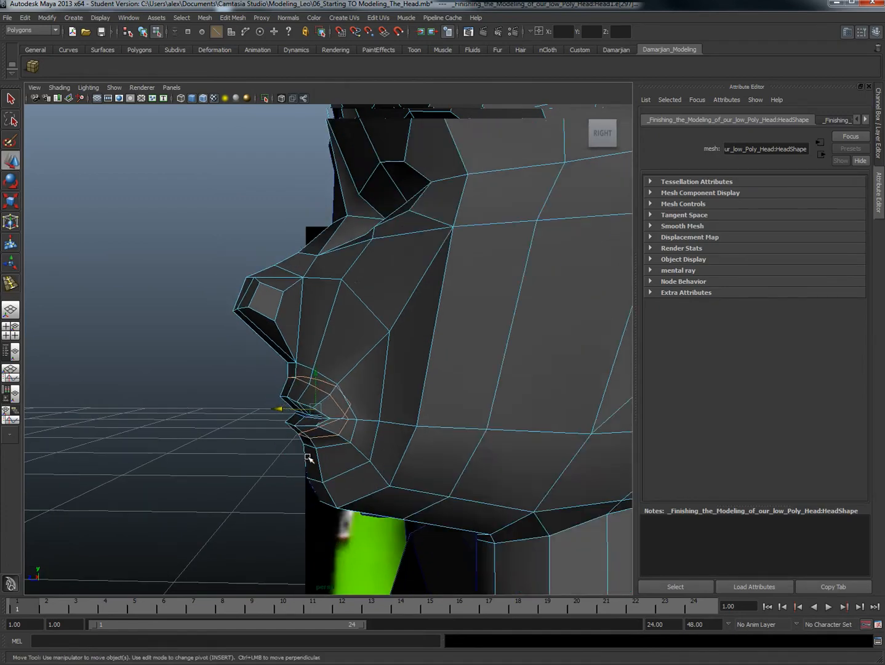
{"action": "left_click_drag", "start_coordinate": [311, 457], "coordinate": [337, 383], "text": "alt"}
{"action": "scroll", "coordinate": [387, 462], "scroll_direction": "up", "scroll_amount": 5}
{"action": "scroll", "coordinate": [370, 361], "scroll_direction": "up", "scroll_amount": 3}
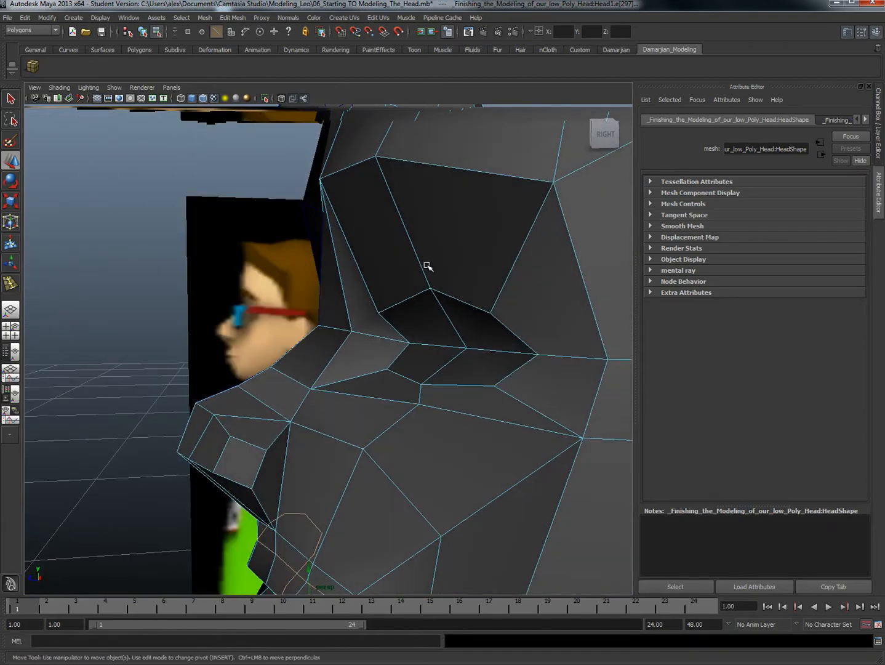
{"action": "right_click_drag", "start_coordinate": [423, 270], "coordinate": [456, 301]}
{"action": "left_click", "coordinate": [425, 273]}
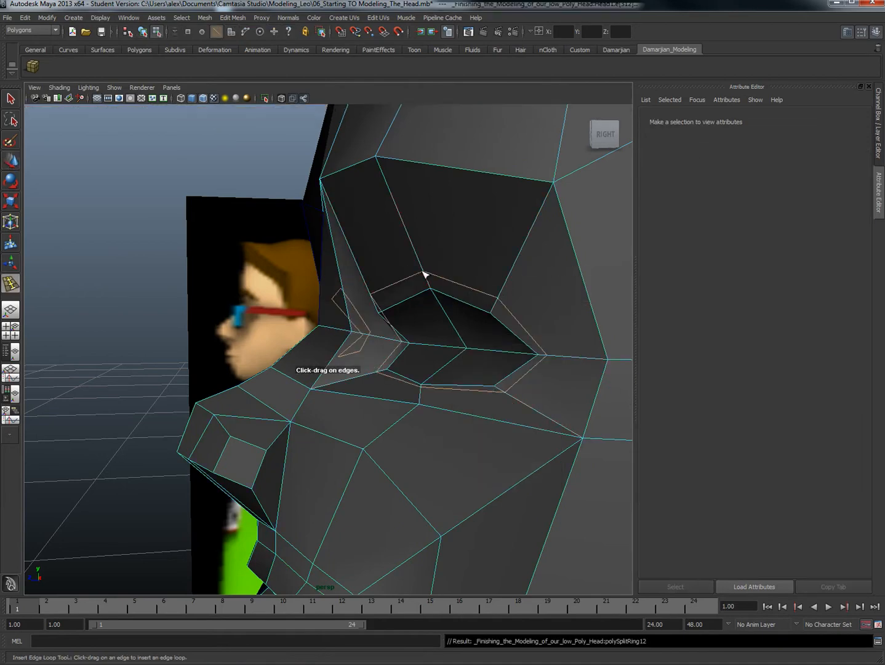
{"action": "left_click_drag", "start_coordinate": [425, 273], "coordinate": [439, 310], "text": "alt"}
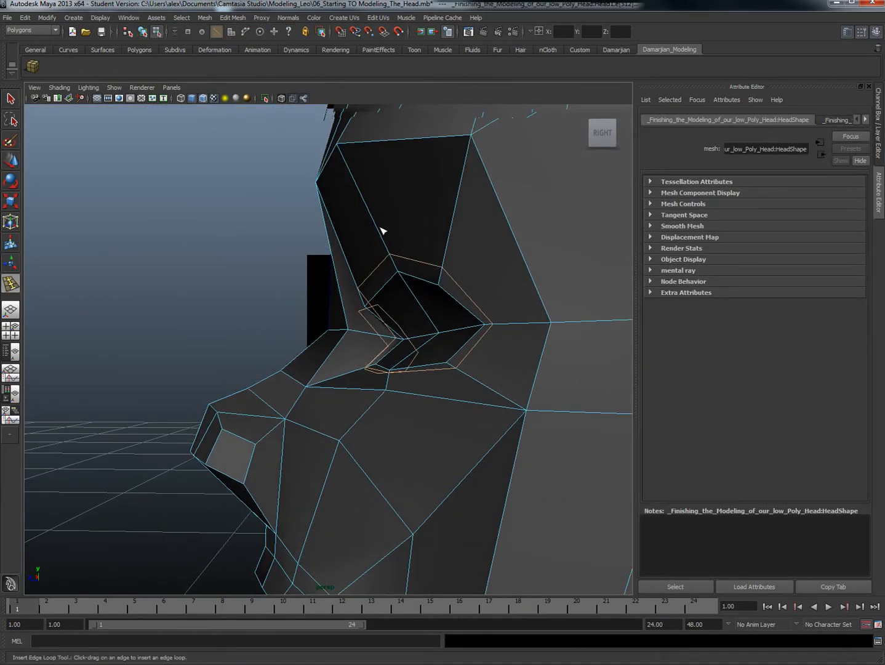
{"action": "left_click_drag", "start_coordinate": [381, 229], "coordinate": [409, 296]}
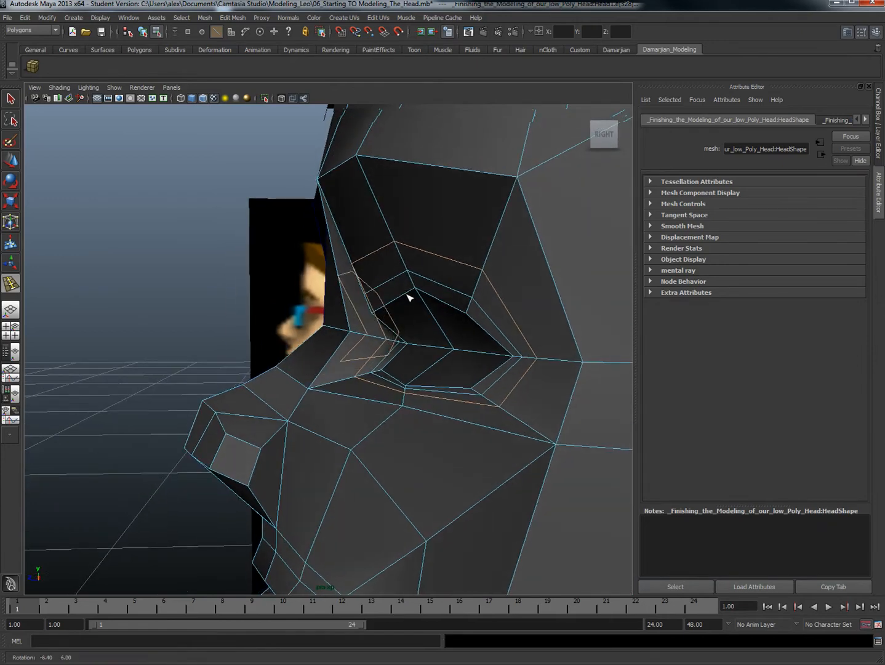
Step: Move the outer edge loop around the eye opening to reshape the socket
{"action": "key", "text": "w"}
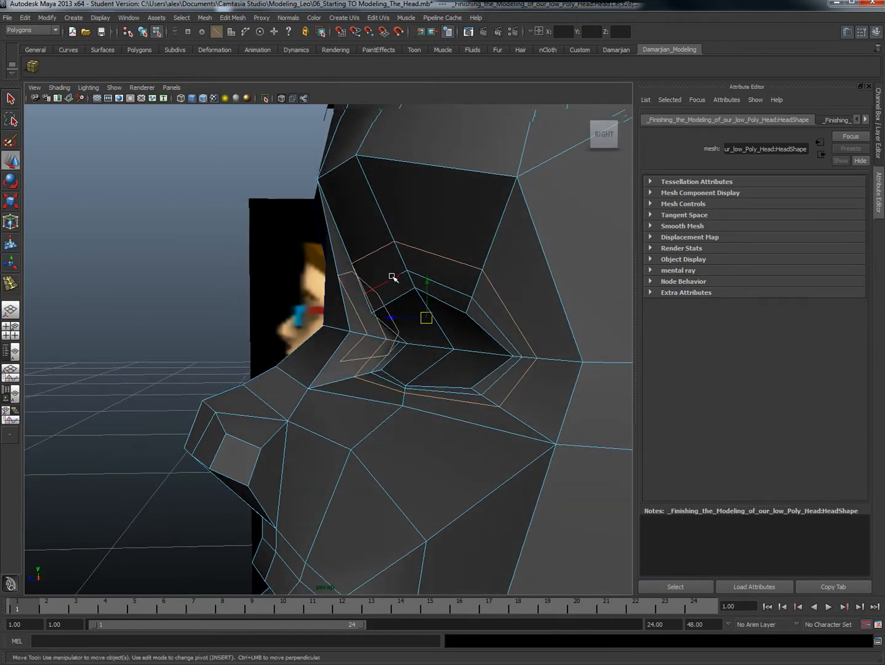
{"action": "left_click", "coordinate": [393, 277]}
{"action": "left_click", "coordinate": [447, 287], "text": "shift"}
{"action": "left_click_drag", "start_coordinate": [376, 285], "coordinate": [399, 302]}
{"action": "right_click_drag", "start_coordinate": [405, 397], "coordinate": [418, 411]}
Step: Reposition the vertices directly below the eye, placing the one under the socket at about X 0.31, Y 8.30, Z 3.26
{"action": "key", "text": "F9"}
{"action": "left_click", "coordinate": [410, 416]}
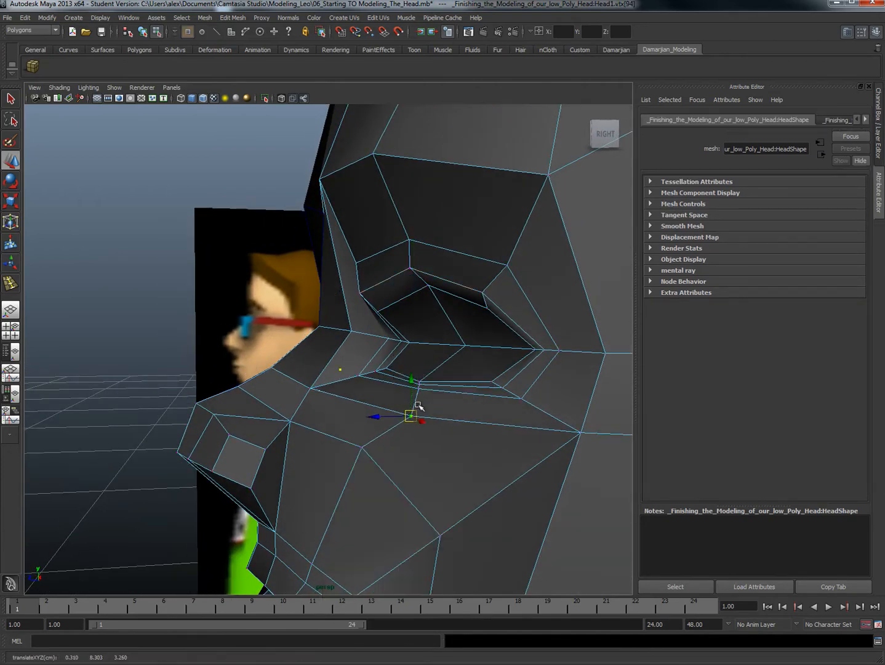
{"action": "left_click", "coordinate": [420, 389]}
{"action": "left_click_drag", "start_coordinate": [419, 389], "coordinate": [475, 369]}
{"action": "left_click", "coordinate": [417, 384]}
{"action": "left_click", "coordinate": [468, 364]}
Step: Move the outer-loop vertices at the inner corner of the eye toward the nose, the upper one to about X 0.15, Y 8.50, Z 3.32
{"action": "left_click", "coordinate": [375, 365]}
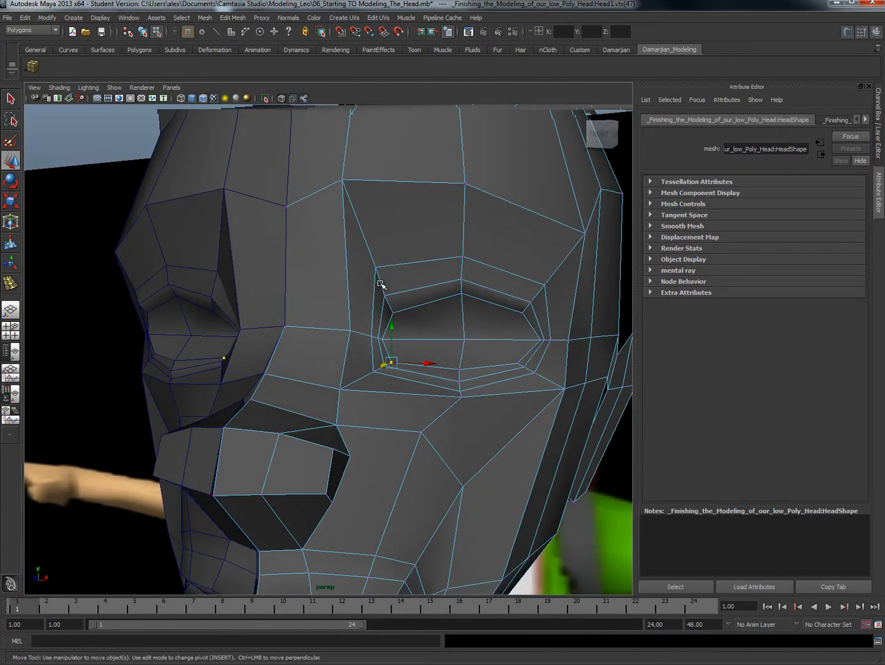
{"action": "left_click_drag", "start_coordinate": [391, 363], "coordinate": [369, 283]}
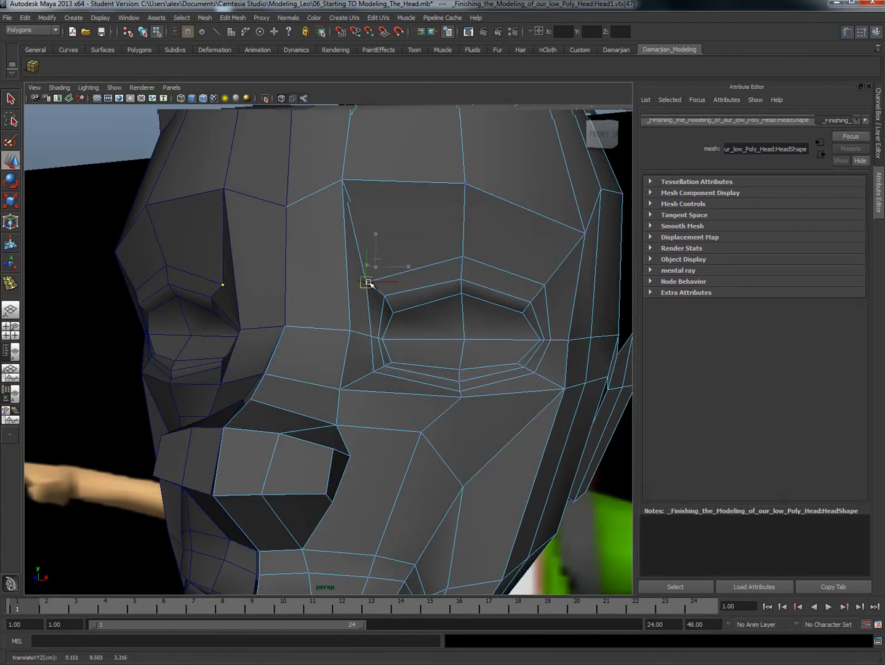
{"action": "left_click", "coordinate": [372, 335]}
{"action": "left_click_drag", "start_coordinate": [369, 338], "coordinate": [375, 334]}
{"action": "left_click", "coordinate": [351, 331], "text": "shift"}
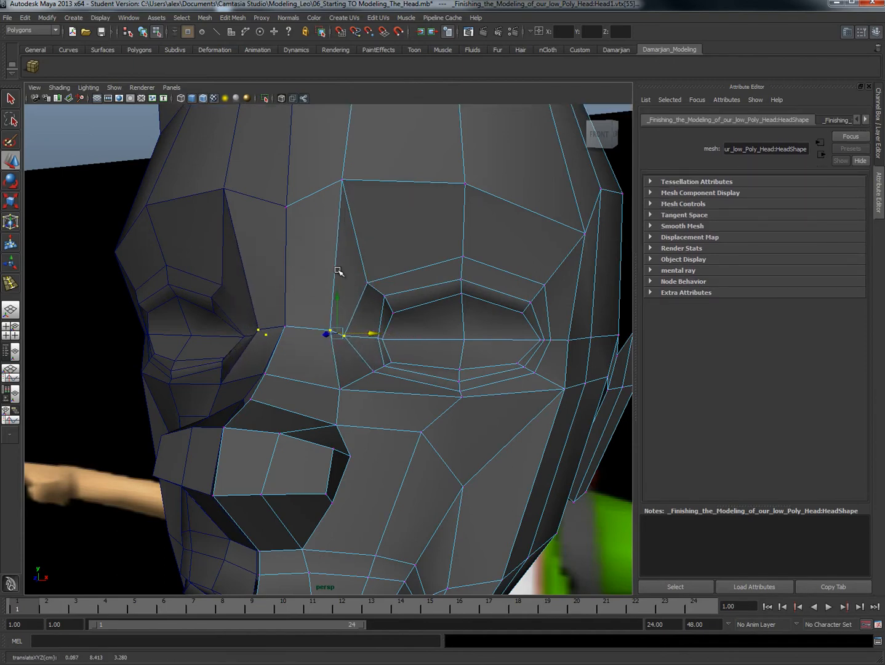
Step: Move the vertex beside the nose to about X 0.10, Y 8.32, Z 3.38 and the lower inner eye vertex to about X 0.15, Y 8.34, Z 3.31
{"action": "left_click_drag", "start_coordinate": [359, 418], "coordinate": [364, 389], "text": "alt"}
{"action": "left_click", "coordinate": [346, 392]}
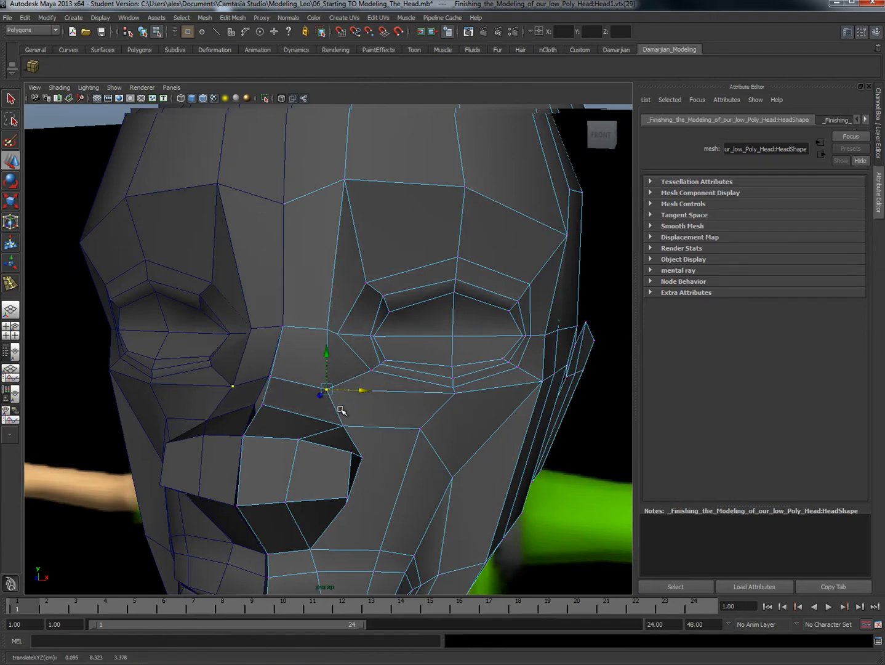
{"action": "left_click", "coordinate": [370, 336]}
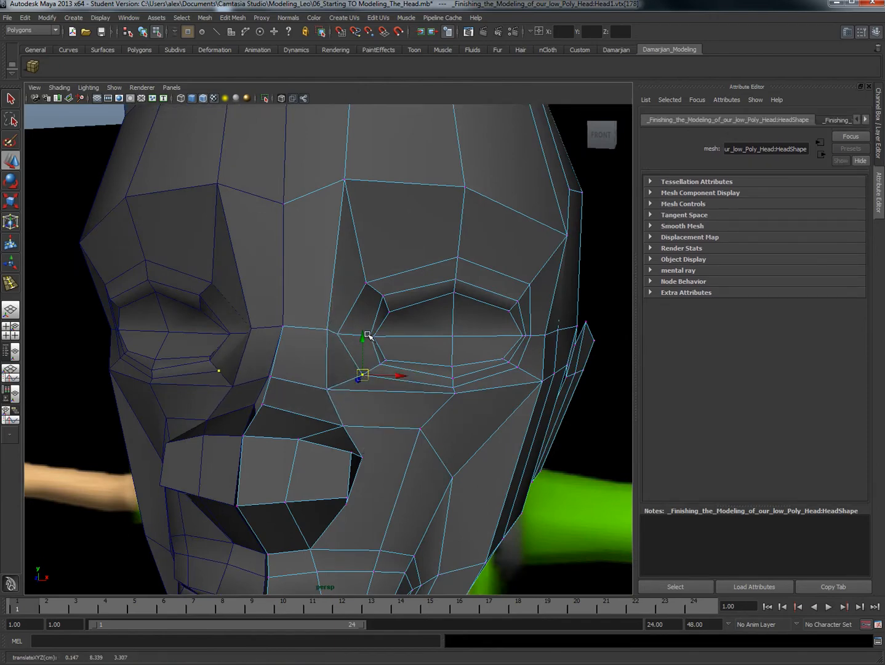
Step: Move the outer brow vertex to about X 0.48, Y 8.60, Z 3.18 and adjust the temple vertices beside it
{"action": "left_click_drag", "start_coordinate": [405, 337], "coordinate": [436, 355]}
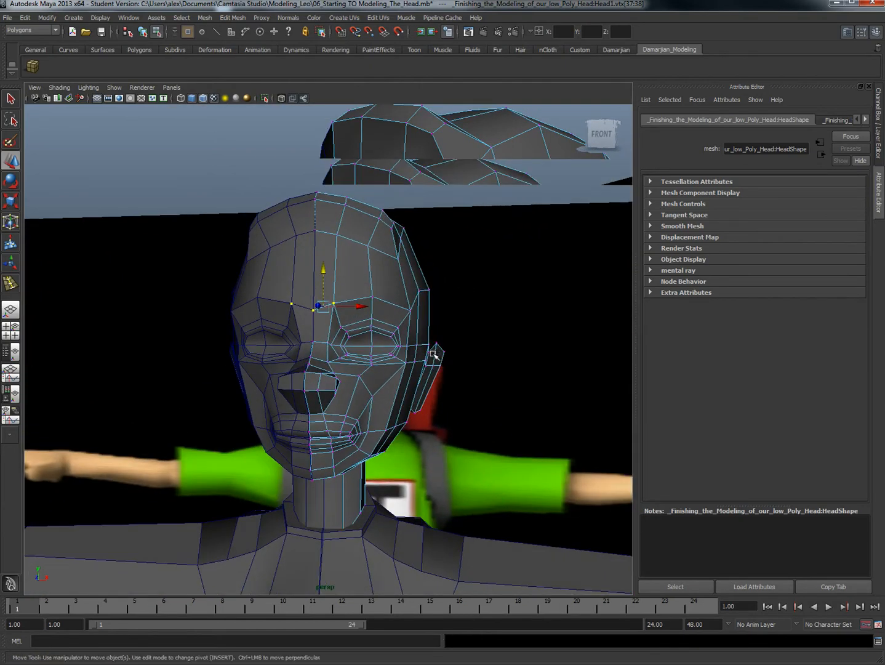
{"action": "scroll", "coordinate": [435, 354], "scroll_direction": "up", "scroll_amount": 2}
{"action": "left_click_drag", "start_coordinate": [426, 294], "coordinate": [437, 302]}
{"action": "left_click", "coordinate": [423, 301]}
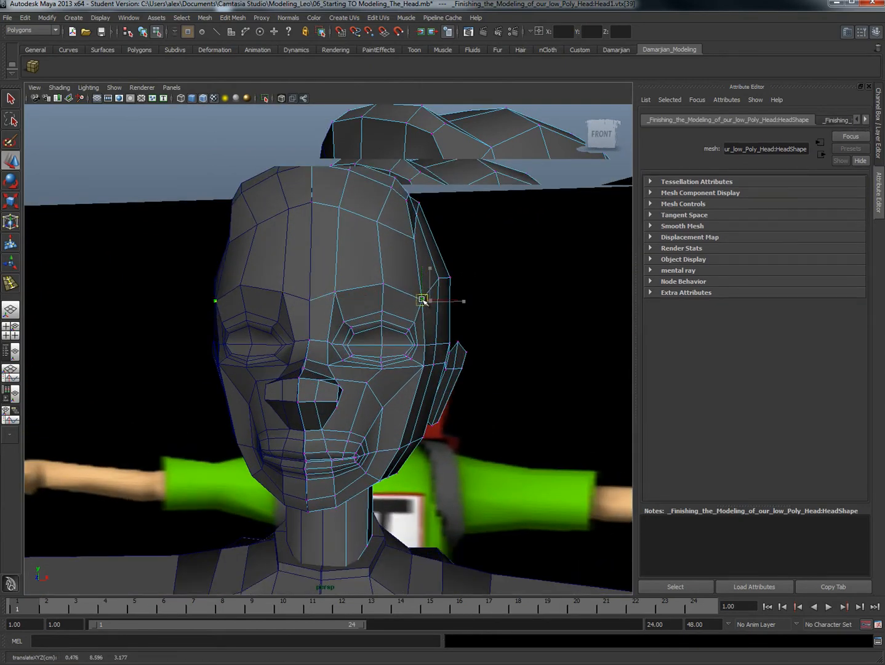
{"action": "left_click", "coordinate": [438, 300]}
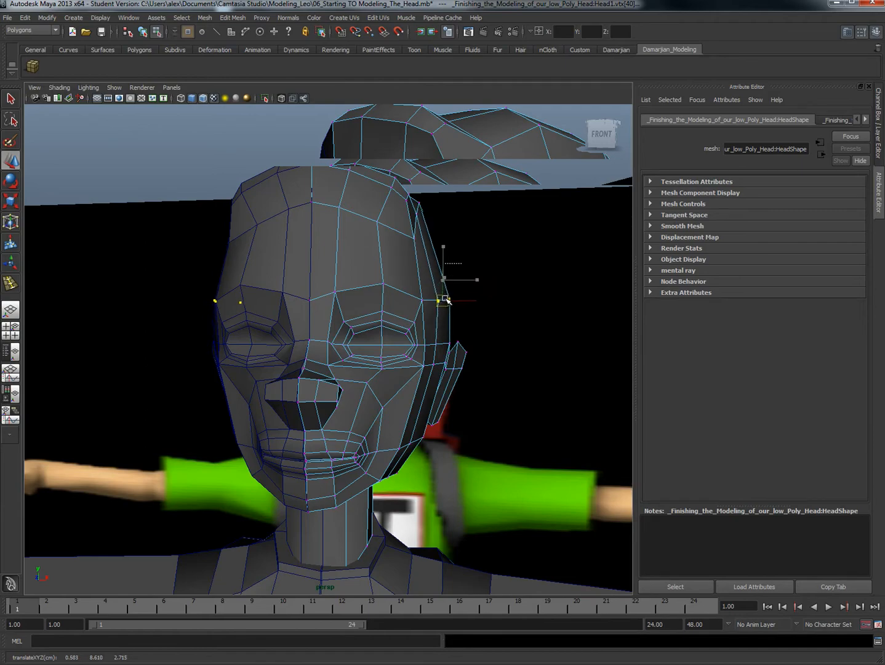
{"action": "left_click_drag", "start_coordinate": [442, 300], "coordinate": [374, 345], "text": "alt"}
Step: Shape the cheek from below, moving its vertices to about X 0.31, Y 8.13, Z 3.27 and X 0.31, Y 7.94, Z 3.26
{"action": "left_click", "coordinate": [356, 380]}
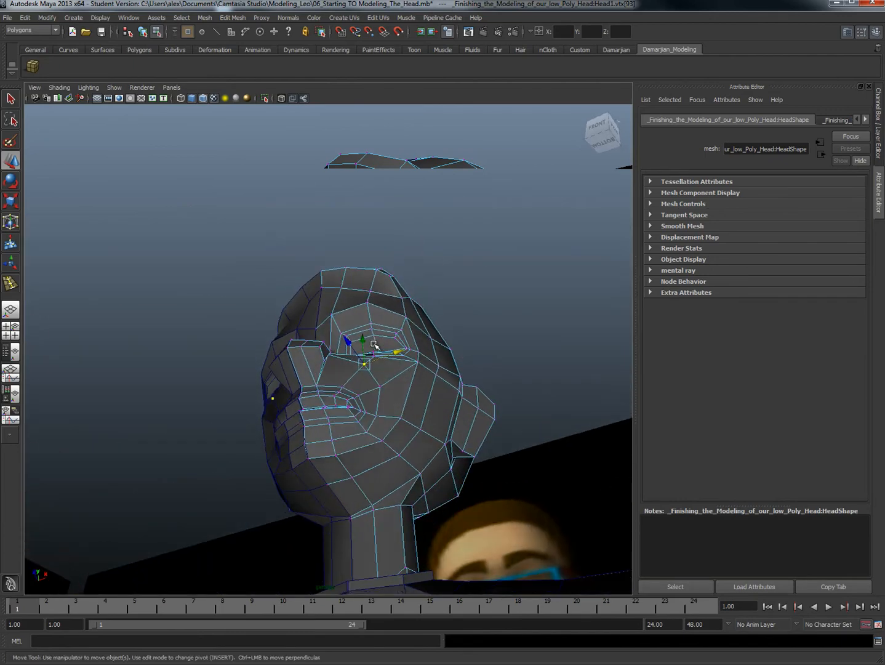
{"action": "left_click_drag", "start_coordinate": [385, 389], "coordinate": [386, 391]}
{"action": "left_click_drag", "start_coordinate": [386, 390], "coordinate": [365, 341], "text": "alt"}
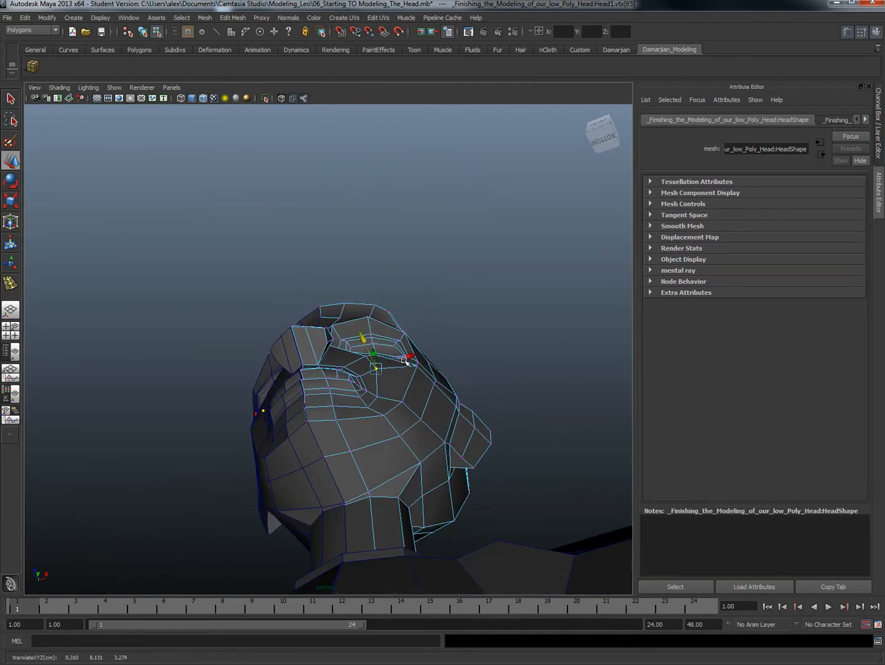
{"action": "left_click", "coordinate": [377, 397]}
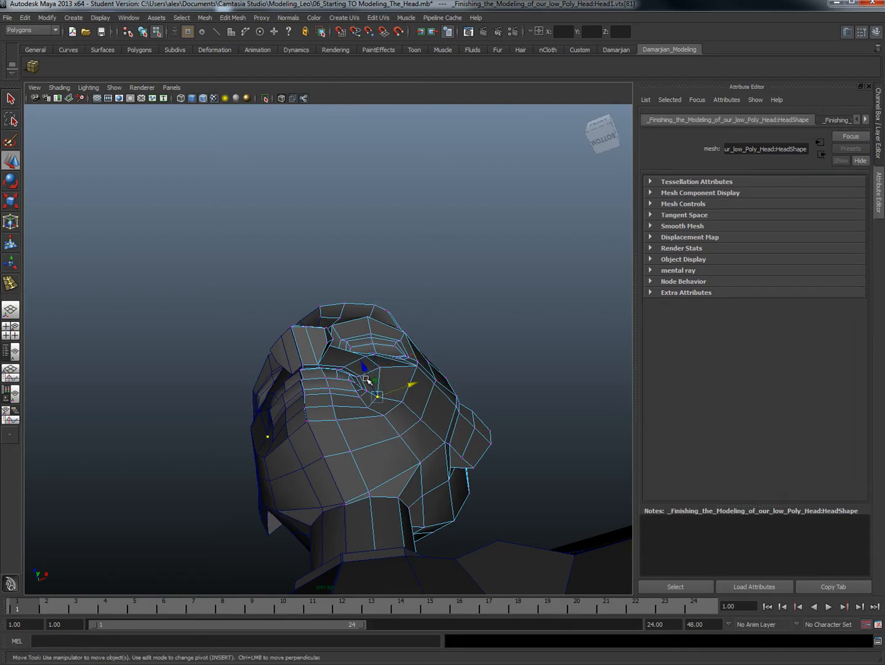
{"action": "left_click_drag", "start_coordinate": [375, 392], "coordinate": [364, 365]}
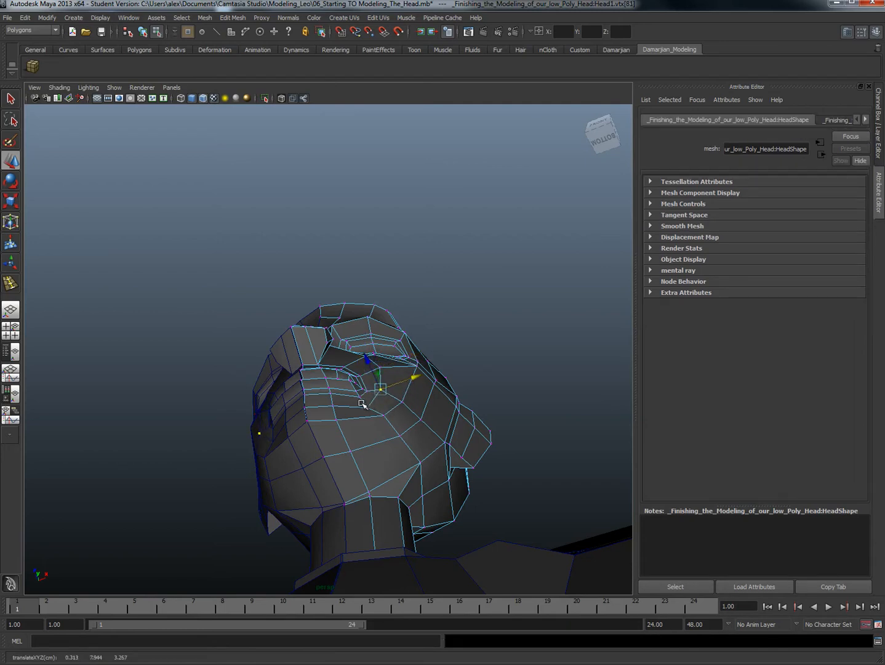
Step: Adjust the vertices around the corner and lower edge of the mouth
{"action": "left_click", "coordinate": [356, 378]}
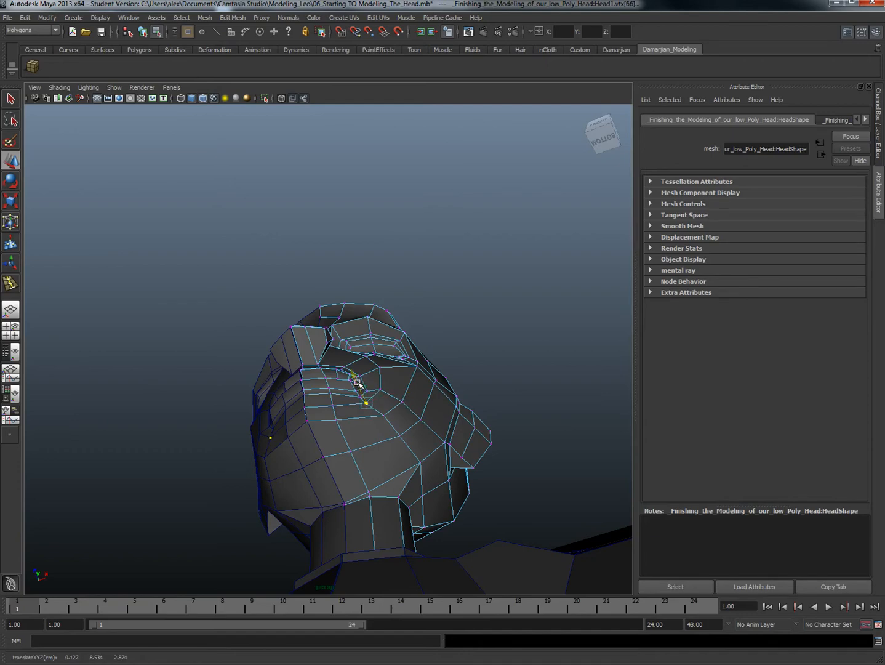
{"action": "left_click", "coordinate": [318, 373]}
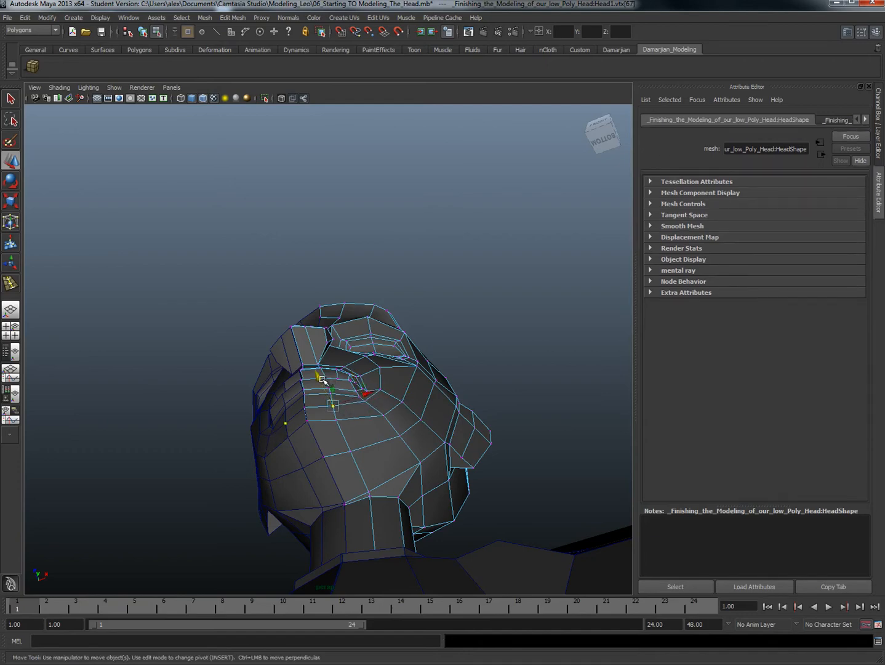
{"action": "left_click_drag", "start_coordinate": [331, 381], "coordinate": [446, 403], "text": "alt"}
Step: Move the outer brow vertex inward to about X 0.45 and compare the head with the reference in the front view
{"action": "scroll", "coordinate": [445, 411], "scroll_direction": "up", "scroll_amount": 5}
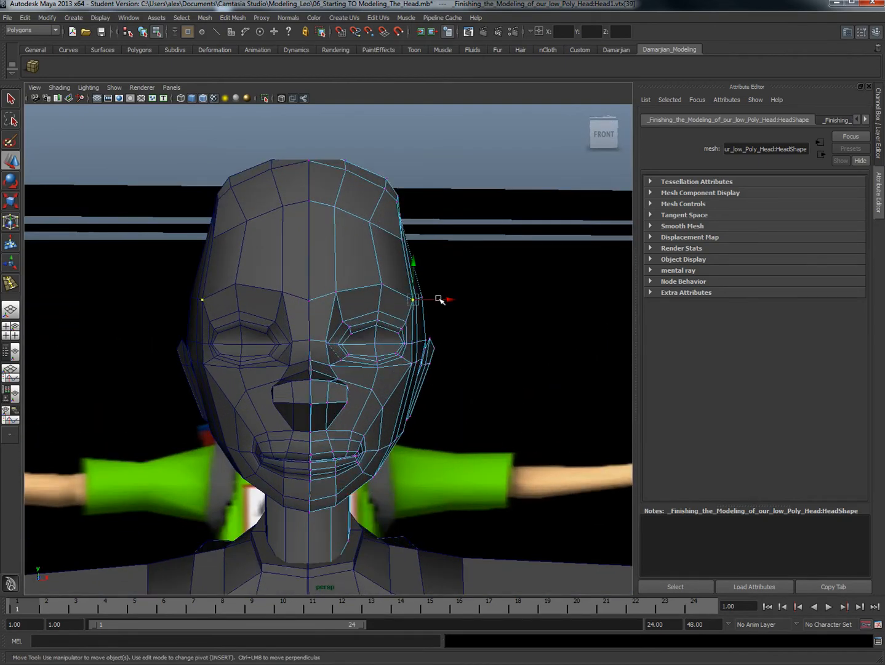
{"action": "mouse_move", "coordinate": [439, 300]}
{"action": "left_mouse_down"}
{"action": "mouse_move", "coordinate": [418, 337]}
{"action": "mouse_move", "coordinate": [449, 303]}
{"action": "left_mouse_up"}
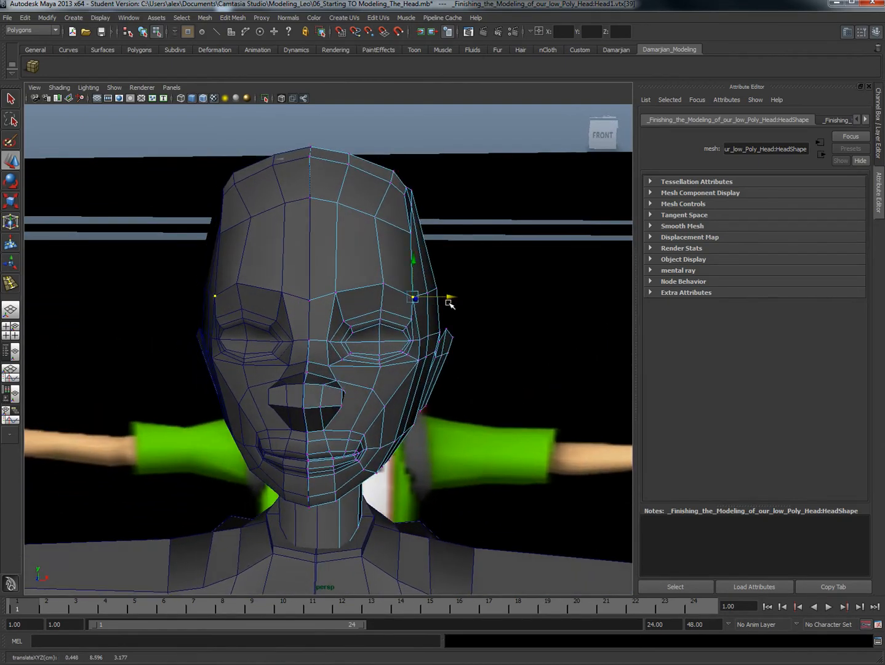
{"action": "key", "text": "space"}
{"action": "left_click_drag", "start_coordinate": [416, 350], "coordinate": [416, 373]}
{"action": "scroll", "coordinate": [417, 369], "scroll_direction": "up", "scroll_amount": 7}
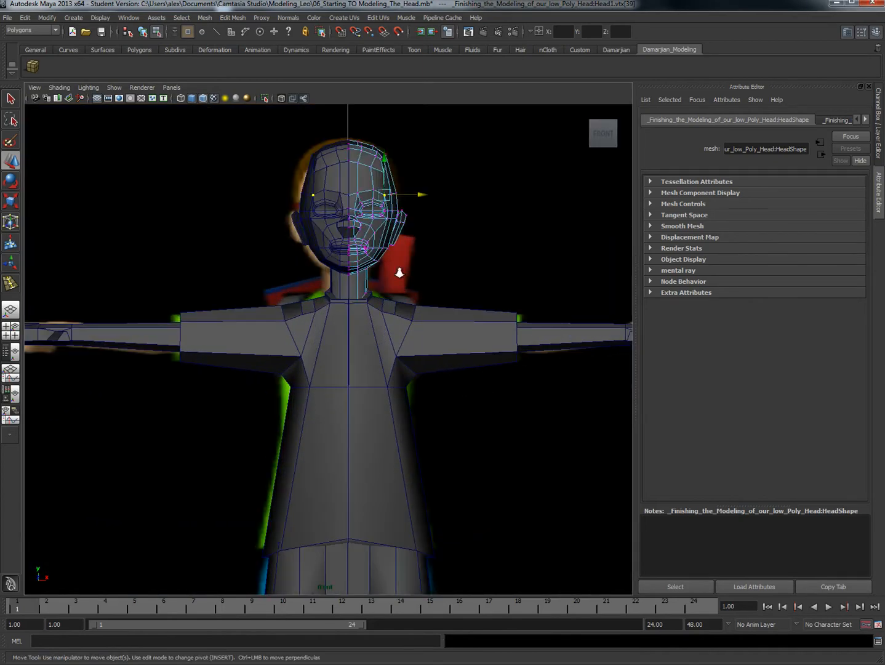
{"action": "scroll", "coordinate": [387, 372], "scroll_direction": "up", "scroll_amount": 8}
{"action": "key", "text": "space"}
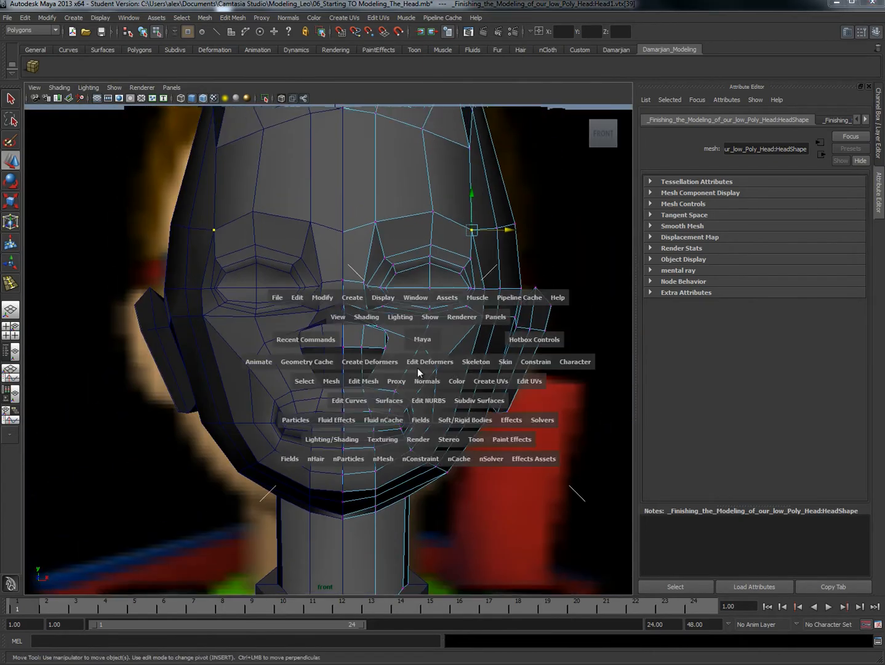
{"action": "left_click_drag", "start_coordinate": [420, 354], "coordinate": [403, 367]}
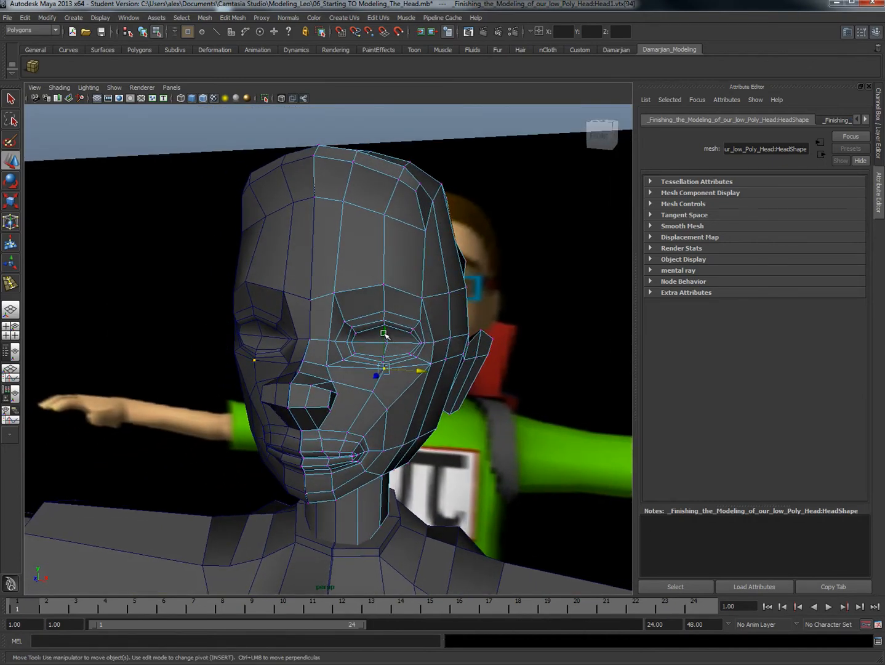
Step: Lower the vertex beneath the eye and move the outer eye corner vertices inward to about X 0.43, Y 8.40, Z 3.14
{"action": "left_click_drag", "start_coordinate": [383, 333], "coordinate": [384, 370]}
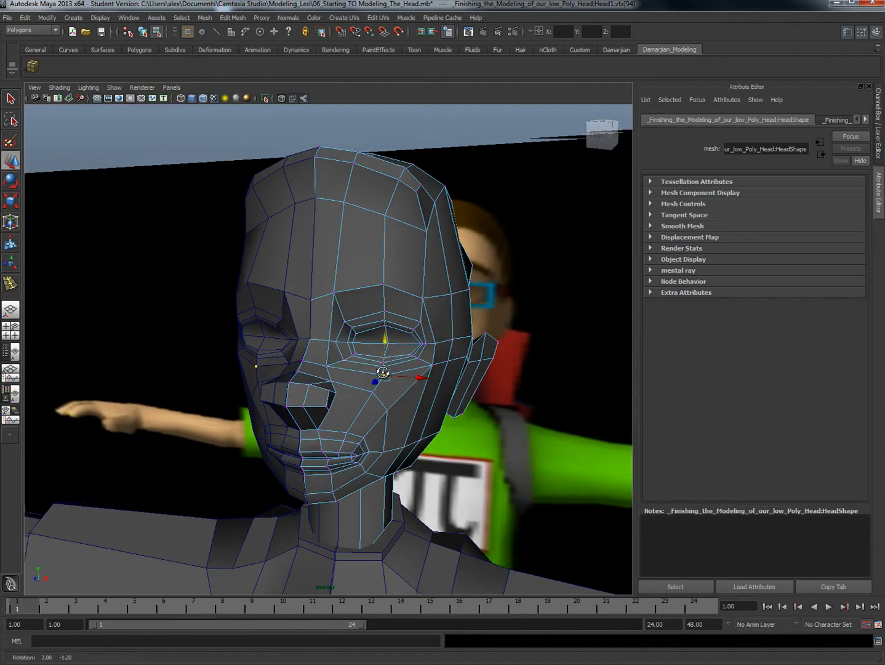
{"action": "left_click", "coordinate": [428, 344]}
{"action": "left_click_drag", "start_coordinate": [427, 344], "coordinate": [475, 362], "text": "alt"}
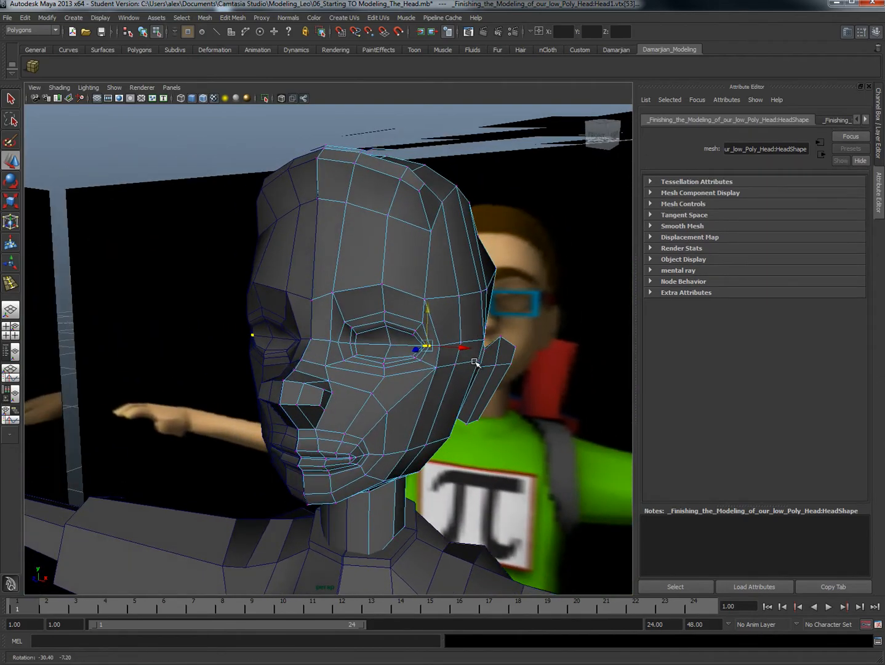
{"action": "left_click", "coordinate": [461, 349]}
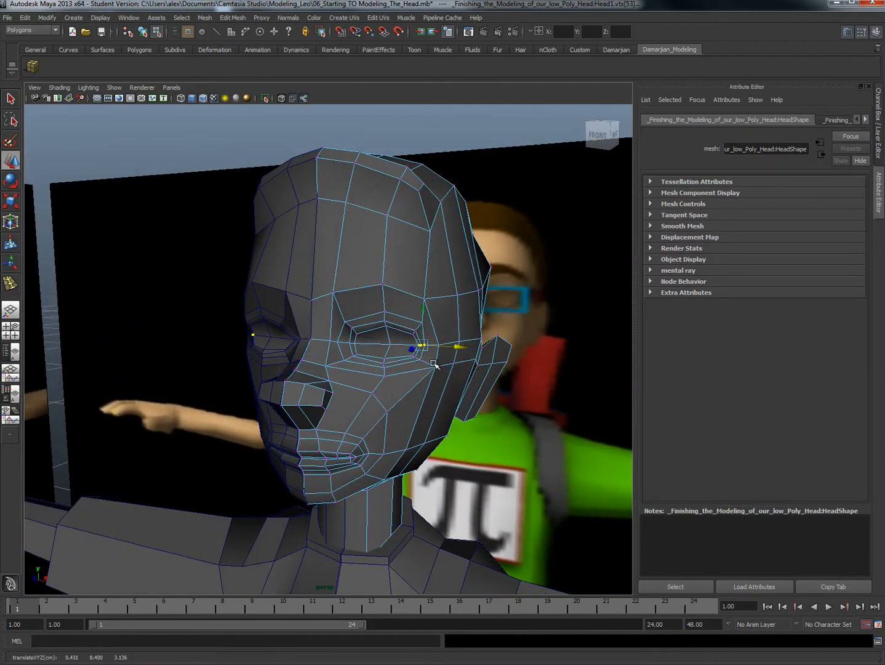
Step: Adjust the outer brow vertex sideways and place the cheekbone vertex below the outer eye corner at about X 0.50, Y 8.30, Z 3.14
{"action": "left_click", "coordinate": [437, 366]}
{"action": "left_click", "coordinate": [469, 369]}
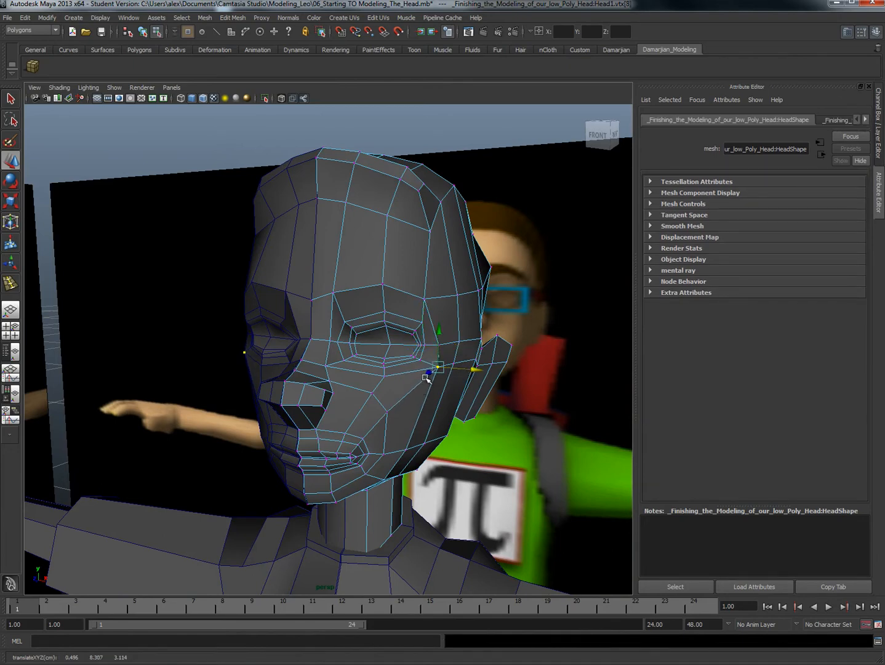
{"action": "left_click_drag", "start_coordinate": [427, 378], "coordinate": [427, 375]}
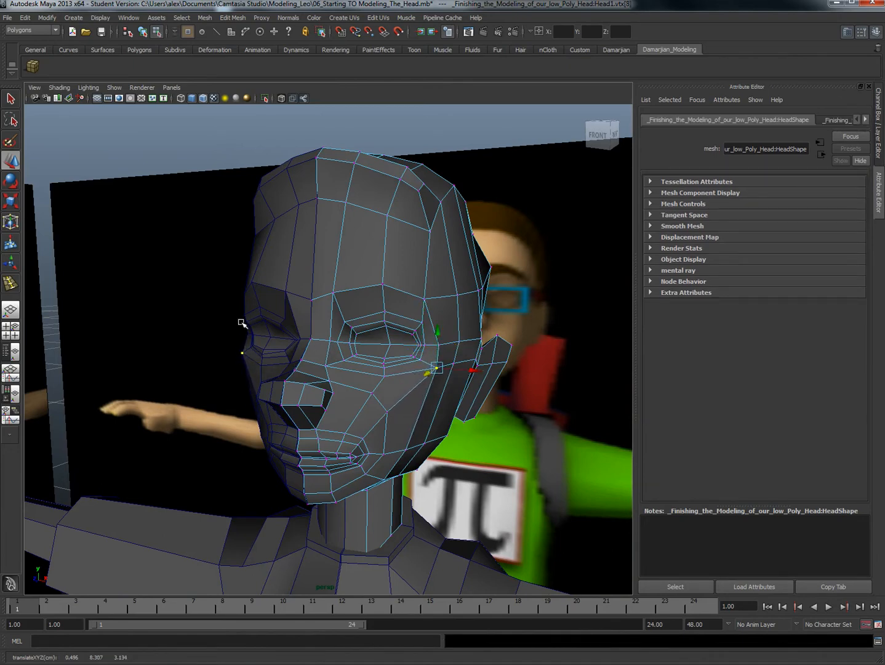
{"action": "left_click", "coordinate": [425, 300]}
{"action": "left_click_drag", "start_coordinate": [418, 303], "coordinate": [450, 301]}
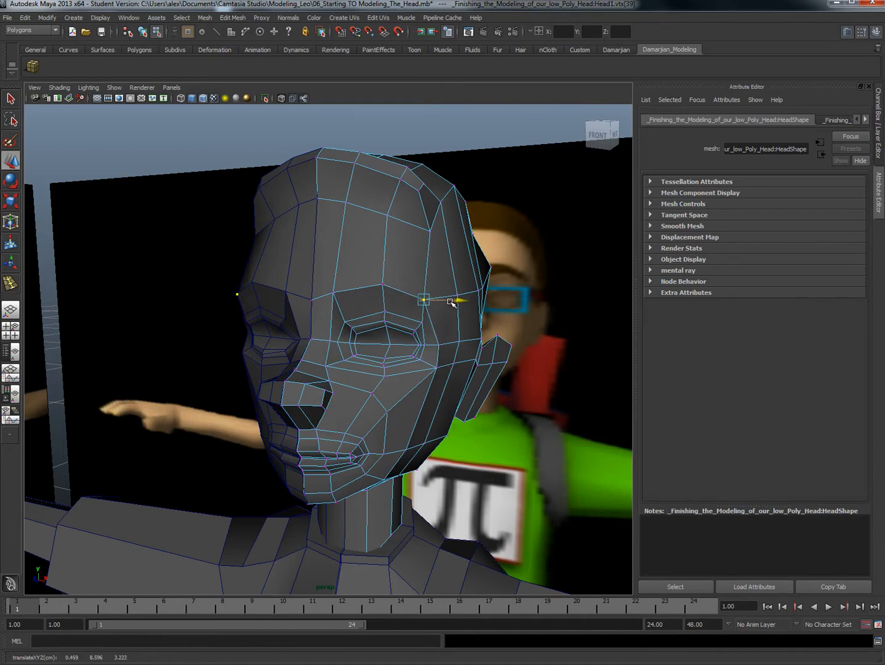
{"action": "left_click", "coordinate": [439, 368]}
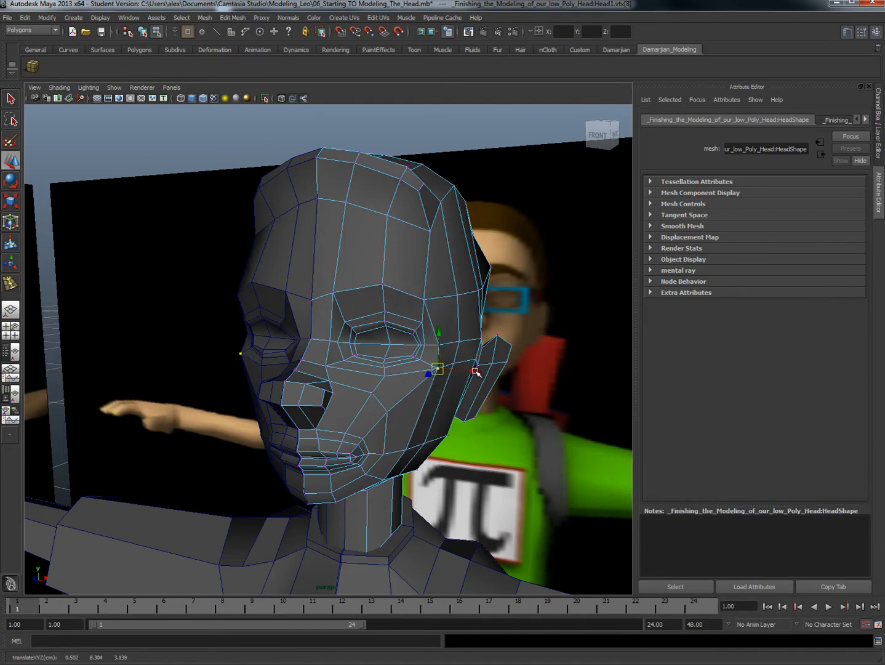
Step: Move the jaw vertex outward and up with soft selection to about X 0.44, Y 8.00, Z 3.20
{"action": "left_click_drag", "start_coordinate": [394, 441], "coordinate": [406, 441], "text": "alt"}
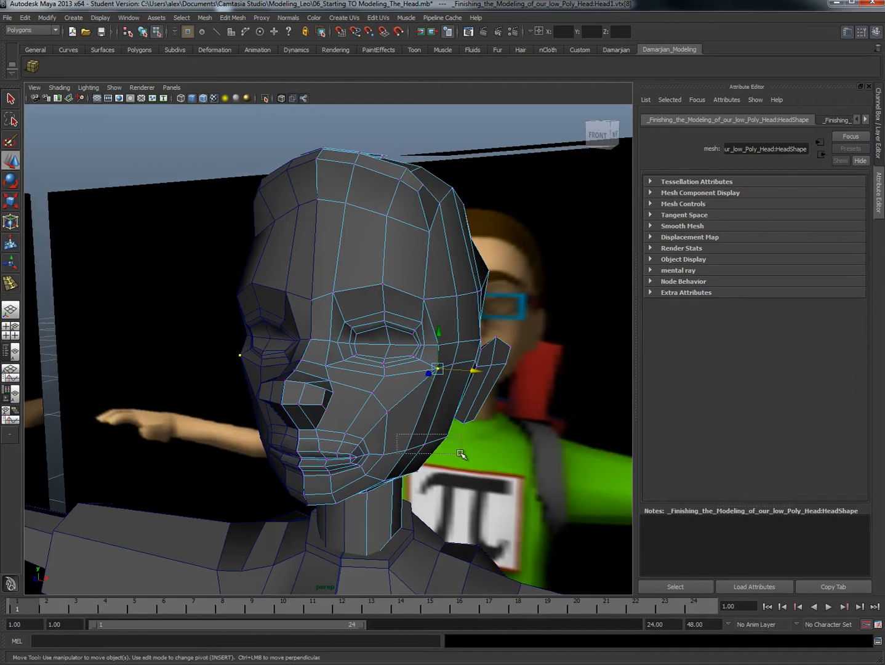
{"action": "left_click_drag", "start_coordinate": [461, 454], "coordinate": [460, 454]}
{"action": "left_click", "coordinate": [454, 475]}
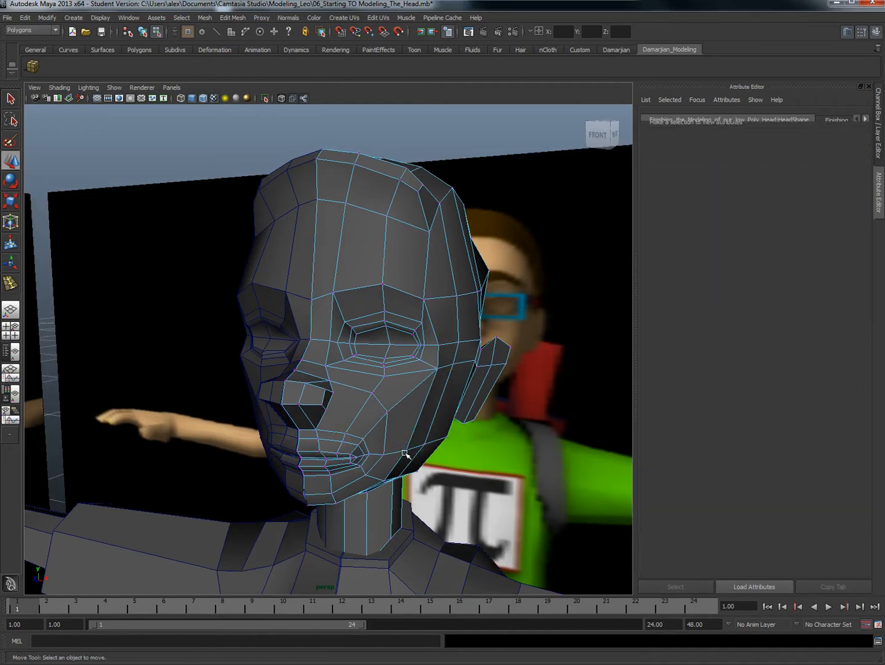
{"action": "left_click_drag", "start_coordinate": [402, 448], "coordinate": [452, 460]}
{"action": "key", "text": "b"}
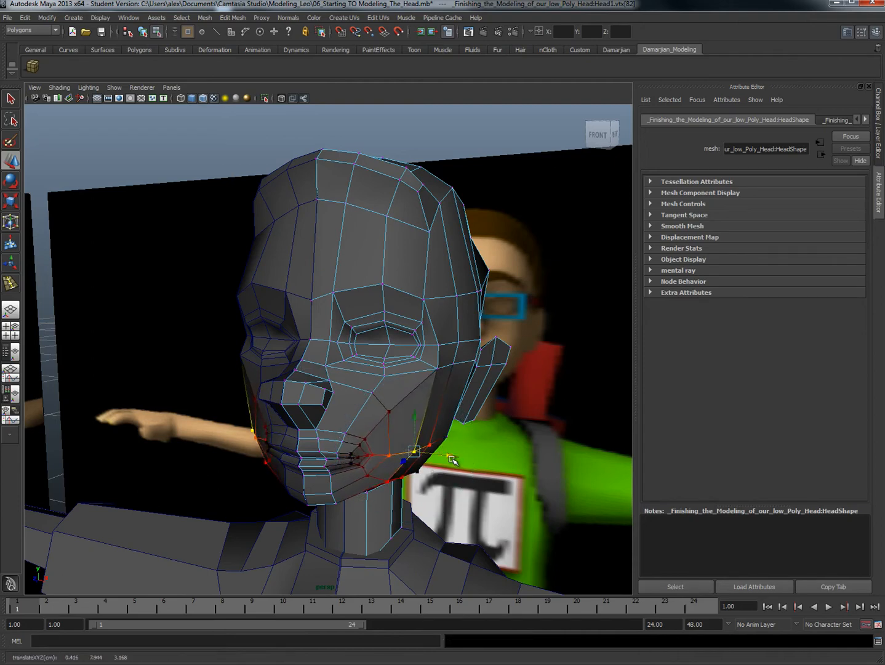
{"action": "left_click_drag", "start_coordinate": [415, 418], "coordinate": [419, 406]}
{"action": "mouse_move", "coordinate": [449, 454]}
{"action": "left_mouse_down"}
{"action": "mouse_move", "coordinate": [457, 449]}
{"action": "mouse_move", "coordinate": [410, 456]}
{"action": "mouse_move", "coordinate": [454, 445]}
{"action": "left_mouse_up"}
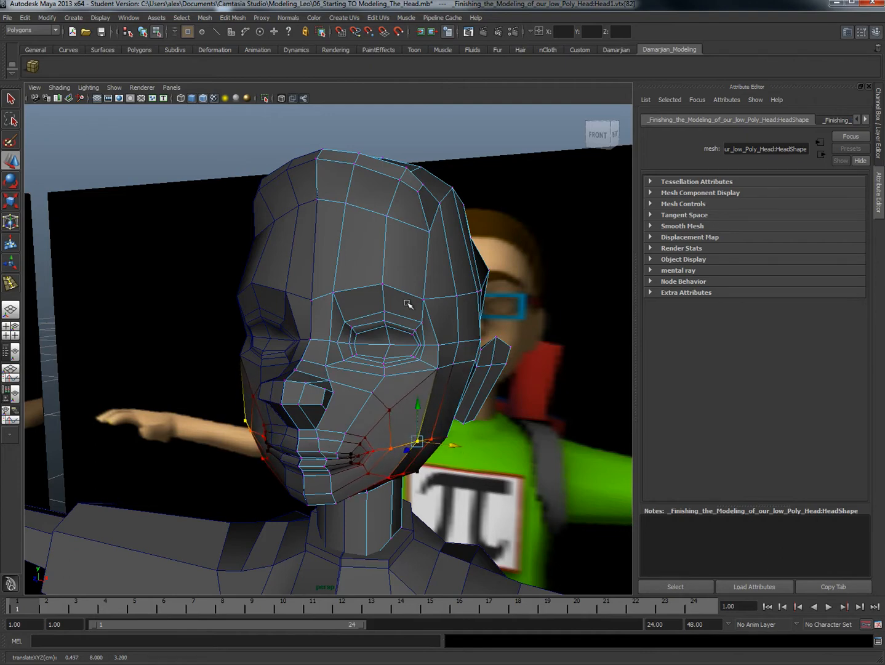
Step: Lower the brow vertices and the outer eye corner vertex slightly using soft selection
{"action": "left_click", "coordinate": [382, 284]}
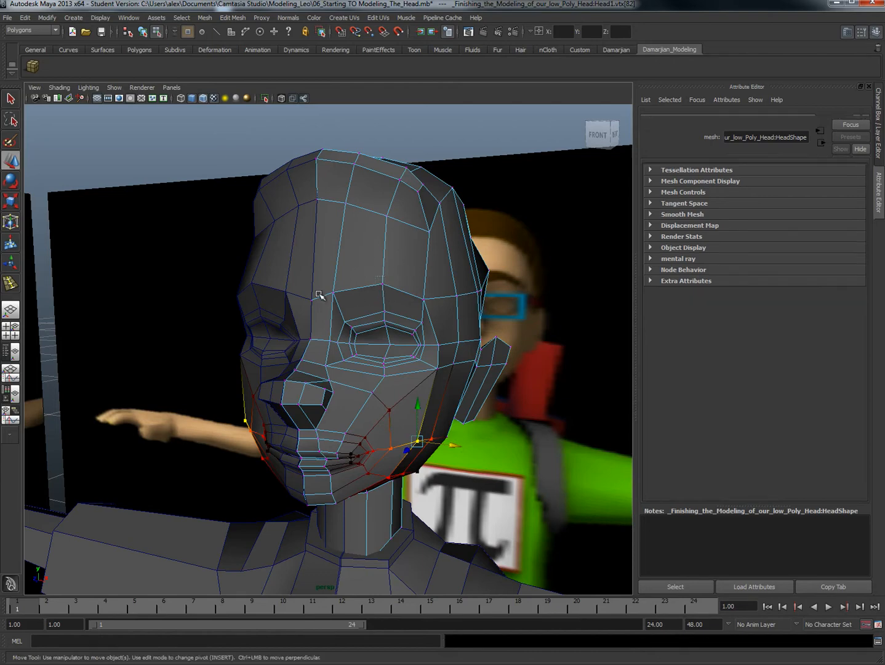
{"action": "left_click_drag", "start_coordinate": [315, 294], "coordinate": [323, 270]}
{"action": "left_click_drag", "start_coordinate": [379, 277], "coordinate": [383, 251]}
{"action": "left_click", "coordinate": [438, 341]}
{"action": "left_click_drag", "start_coordinate": [441, 311], "coordinate": [443, 317]}
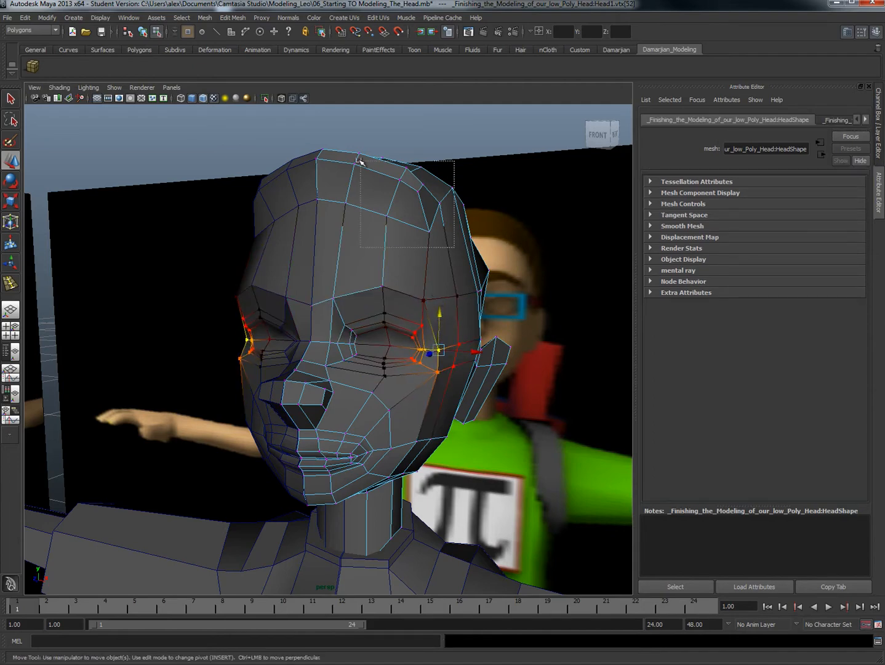
Step: Raise the head's crown vertices slightly and adjust the side vertices above the ear with soft selection, finishing in object mode
{"action": "left_click_drag", "start_coordinate": [359, 158], "coordinate": [466, 249]}
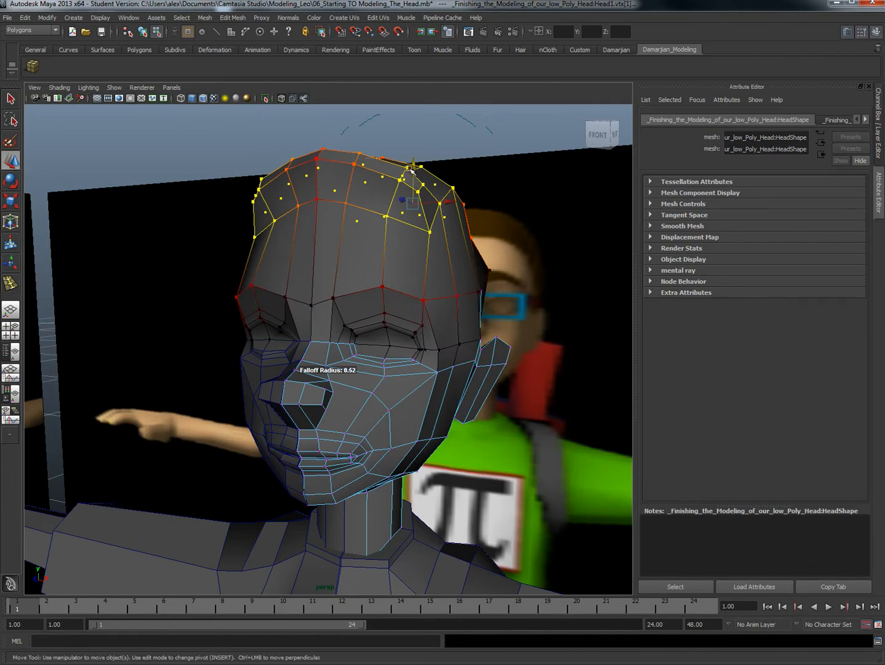
{"action": "left_click_drag", "start_coordinate": [415, 166], "coordinate": [416, 162]}
{"action": "left_click", "coordinate": [484, 290]}
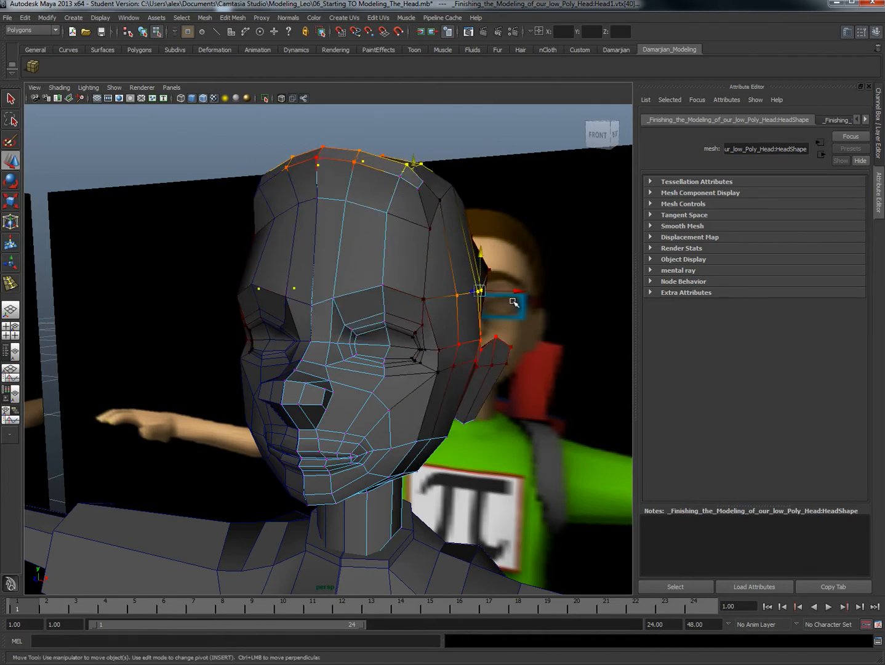
{"action": "left_click_drag", "start_coordinate": [516, 290], "coordinate": [509, 343]}
{"action": "left_click", "coordinate": [461, 296]}
{"action": "left_click_drag", "start_coordinate": [419, 401], "coordinate": [385, 397], "text": "alt"}
{"action": "right_click_drag", "start_coordinate": [405, 387], "coordinate": [427, 371]}
{"action": "scroll", "coordinate": [419, 411], "scroll_direction": "down", "scroll_amount": 5}
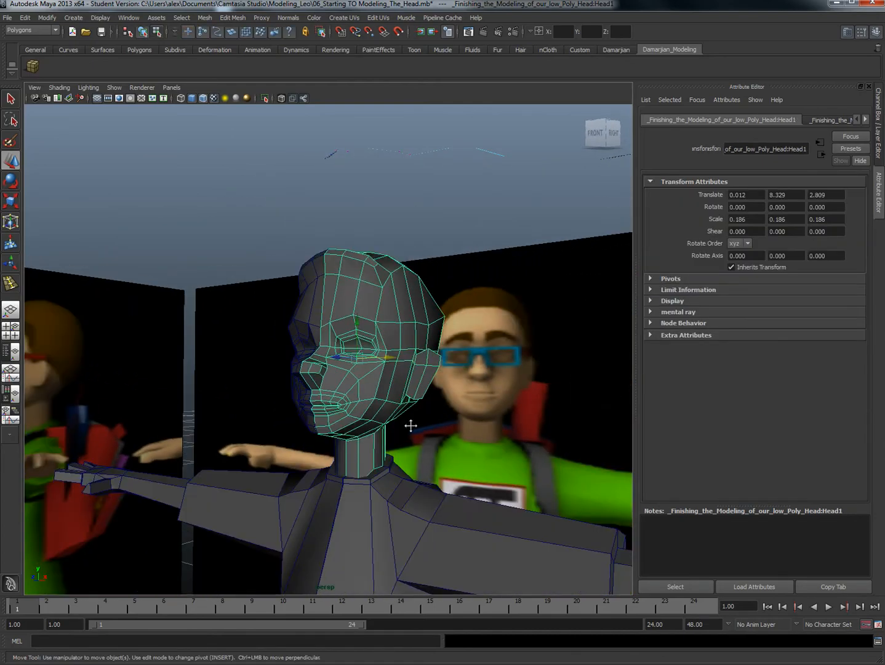
Step: Insert an edge loop around the middle of the shirt sleeve on the upper arm, working in the front view
{"action": "middle_click_drag", "start_coordinate": [411, 425], "coordinate": [409, 344], "text": "alt"}
{"action": "left_click_drag", "start_coordinate": [355, 368], "coordinate": [362, 471], "text": "alt"}
{"action": "scroll", "coordinate": [415, 432], "scroll_direction": "down", "scroll_amount": 5}
{"action": "key", "text": "space"}
{"action": "middle_click_drag", "start_coordinate": [401, 416], "coordinate": [381, 406], "text": "alt"}
{"action": "scroll", "coordinate": [403, 418], "scroll_direction": "down", "scroll_amount": 8}
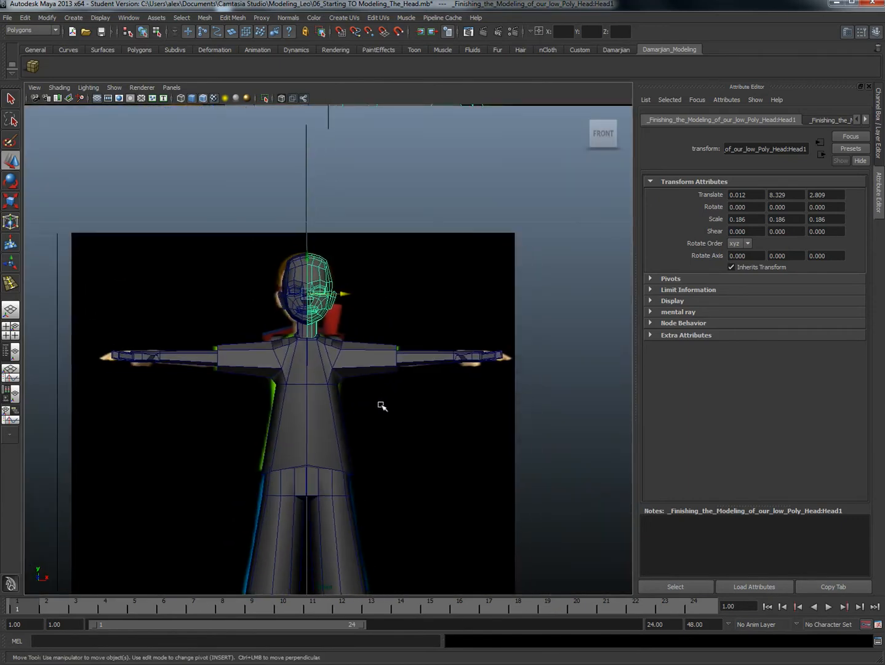
{"action": "scroll", "coordinate": [381, 406], "scroll_direction": "up", "scroll_amount": 3}
{"action": "mouse_move", "coordinate": [396, 354]}
{"action": "right_mouse_down"}
{"action": "mouse_move", "coordinate": [397, 344]}
{"action": "mouse_move", "coordinate": [399, 376]}
{"action": "right_mouse_up"}
{"action": "left_click", "coordinate": [400, 356]}
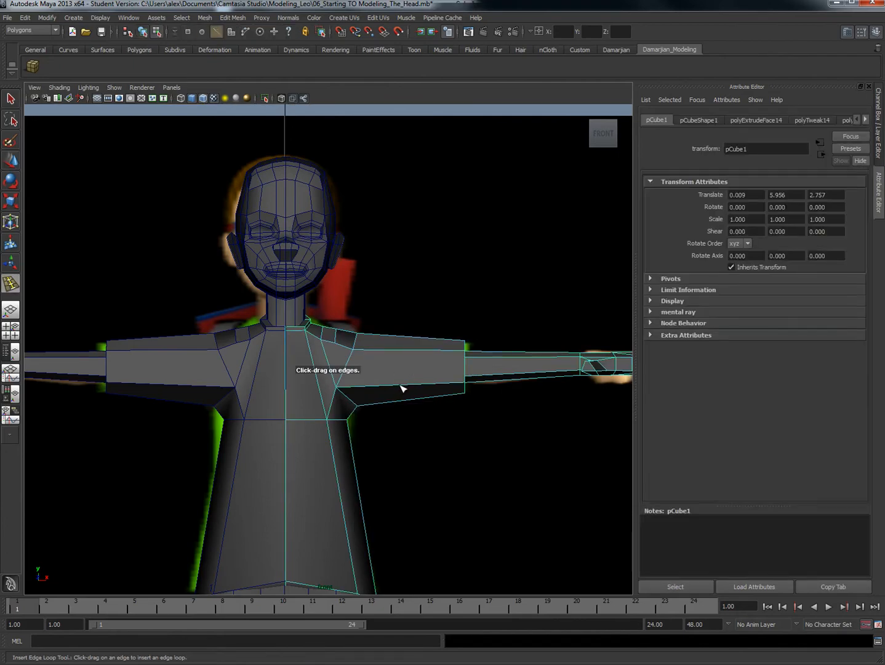
{"action": "left_click", "coordinate": [401, 386]}
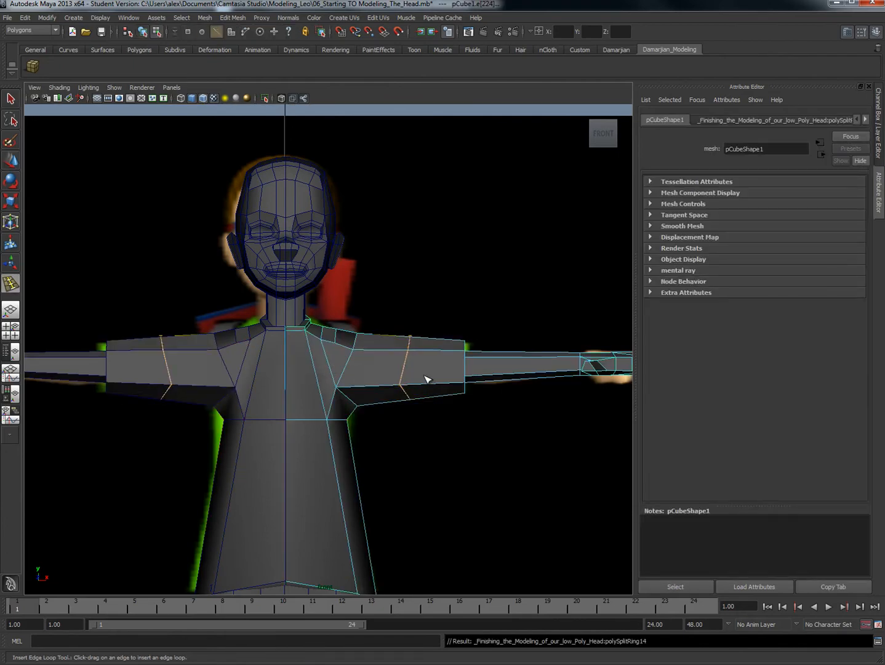
Step: Scale the new sleeve loop flat along X and shrink it slightly in height
{"action": "key", "text": "r"}
{"action": "left_click_drag", "start_coordinate": [380, 369], "coordinate": [373, 367]}
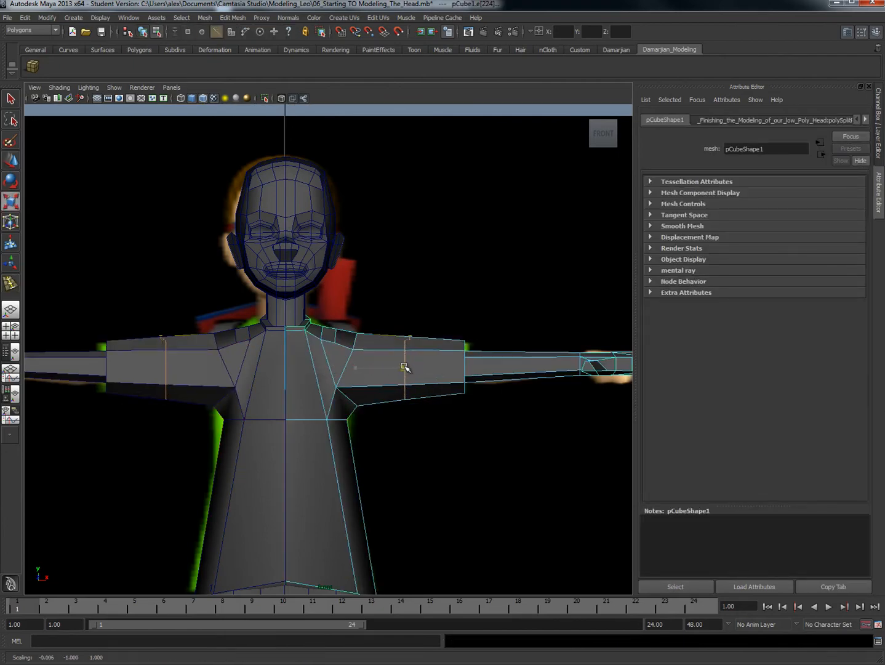
{"action": "left_click_drag", "start_coordinate": [407, 418], "coordinate": [407, 408]}
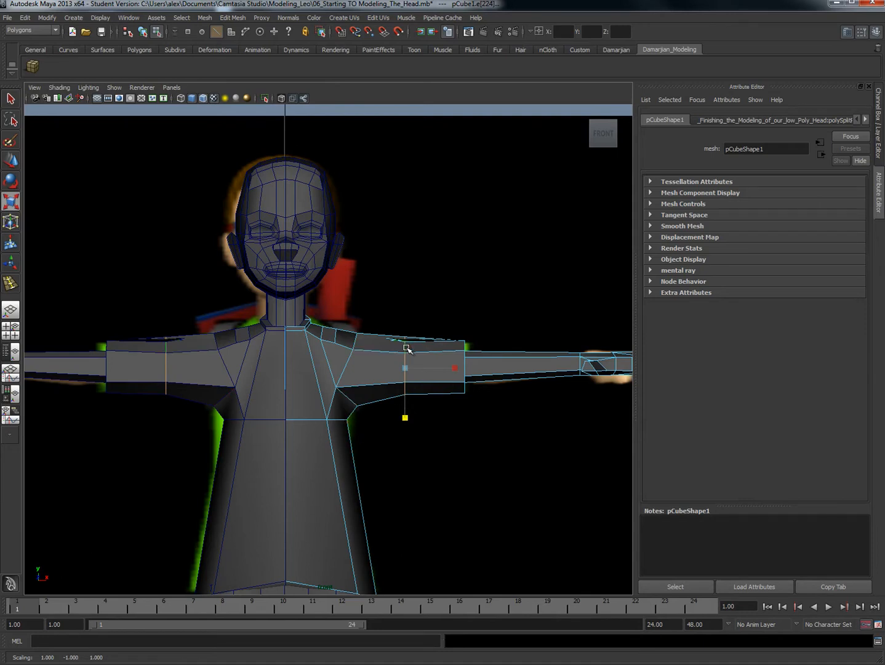
Step: Lower the upper shoulder vertex slightly and place the neighbouring pair nearer the neck at about X 0.59, Y 7.23, Z 2.73
{"action": "right_click_drag", "start_coordinate": [371, 342], "coordinate": [323, 339]}
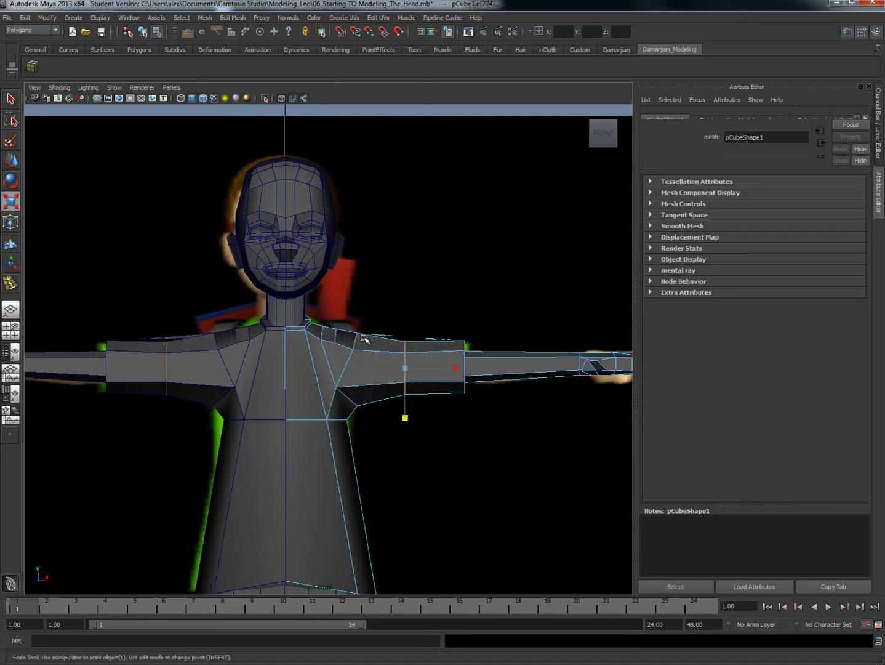
{"action": "left_click", "coordinate": [358, 332]}
{"action": "key", "text": "w"}
{"action": "left_click_drag", "start_coordinate": [393, 333], "coordinate": [389, 333]}
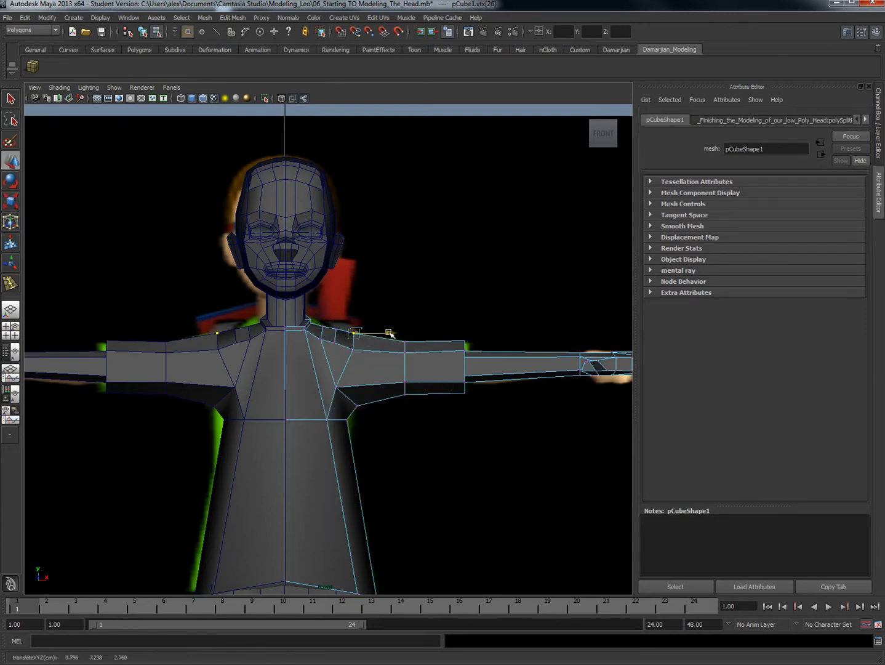
{"action": "left_click_drag", "start_coordinate": [329, 322], "coordinate": [342, 347]}
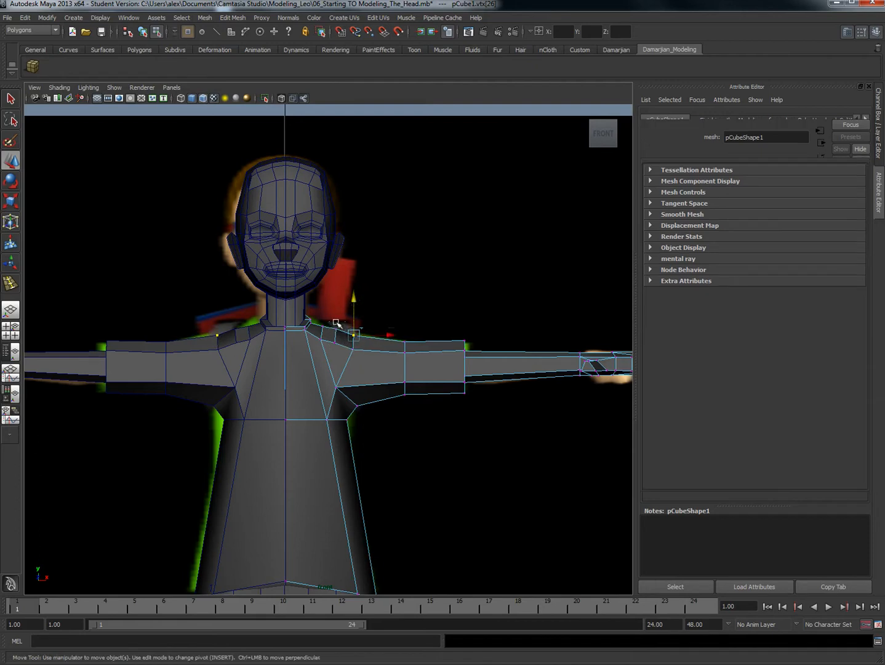
{"action": "left_click_drag", "start_coordinate": [336, 302], "coordinate": [338, 299]}
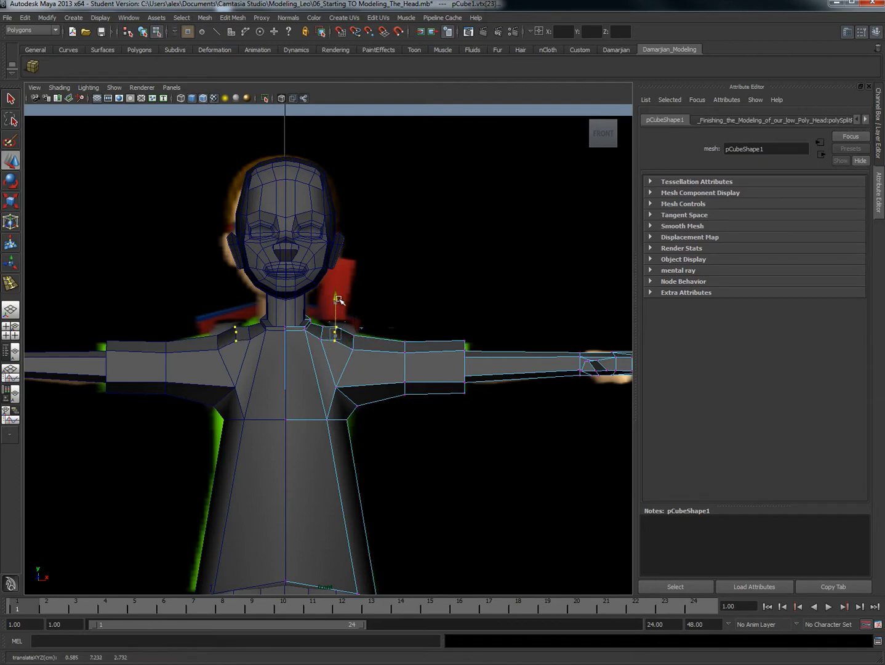
{"action": "left_click", "coordinate": [353, 350]}
Step: Insert an edge loop around the shirt's torso at waist height and scale it flat vertically
{"action": "middle_click_drag", "start_coordinate": [409, 429], "coordinate": [450, 361], "text": "alt"}
{"action": "right_click_drag", "start_coordinate": [340, 404], "coordinate": [387, 393]}
{"action": "mouse_move", "coordinate": [340, 425]}
{"action": "right_mouse_down", "text": "shift"}
{"action": "mouse_move", "coordinate": [312, 425]}
{"action": "mouse_move", "coordinate": [338, 423]}
{"action": "right_mouse_up", "text": "shift"}
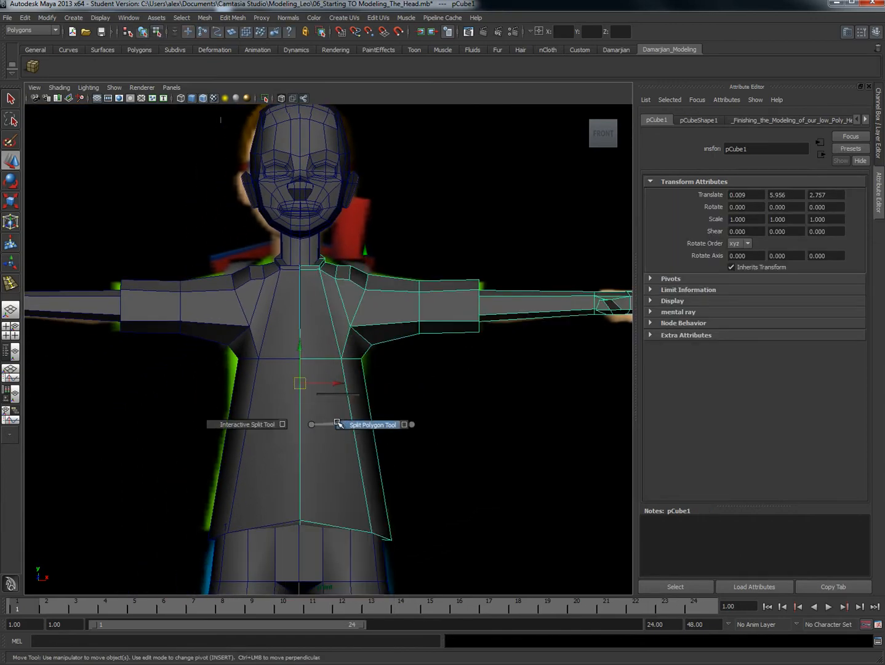
{"action": "right_click_drag", "start_coordinate": [409, 425], "coordinate": [326, 383], "text": "shift"}
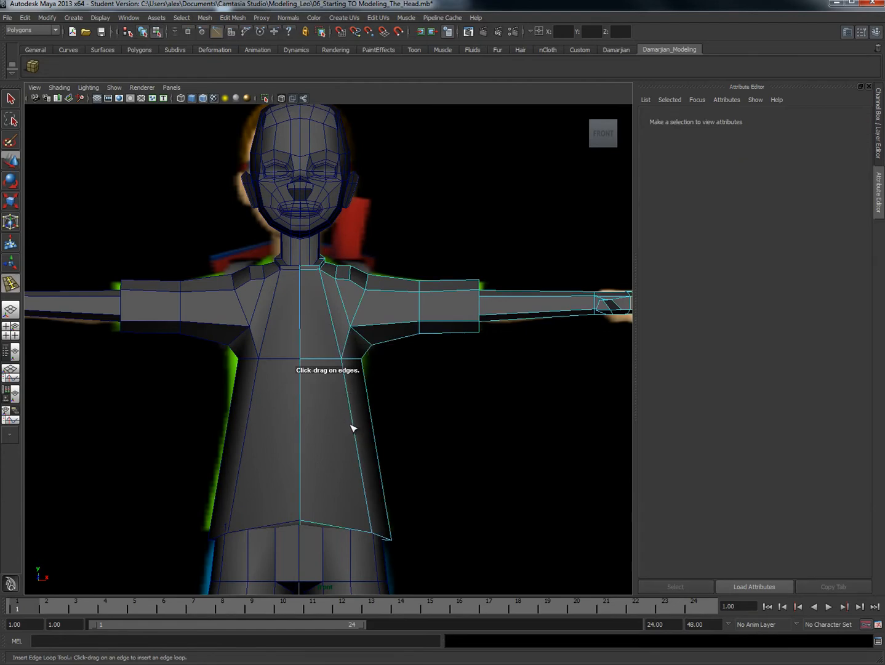
{"action": "left_click", "coordinate": [357, 434]}
{"action": "key", "text": "r"}
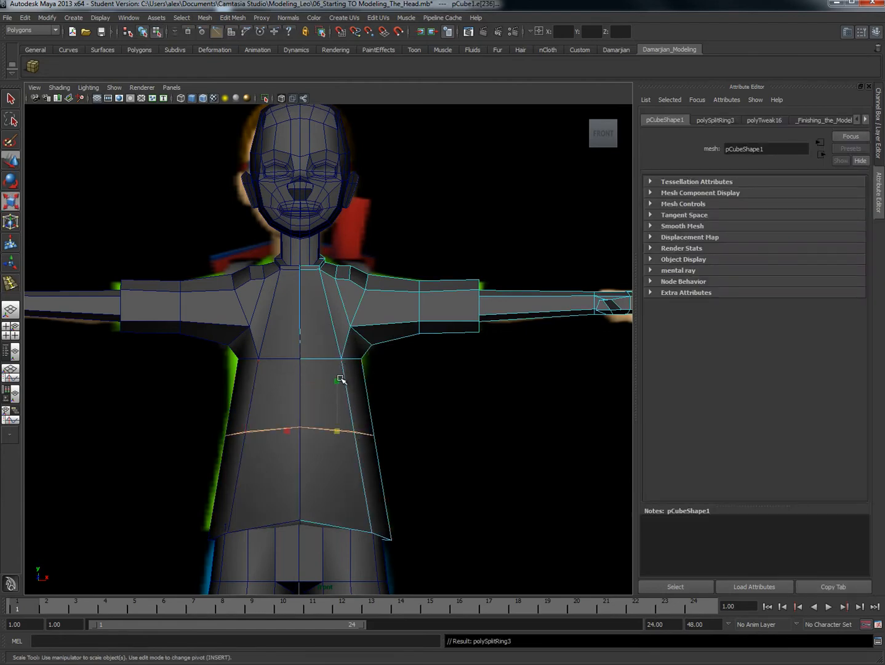
{"action": "left_click_drag", "start_coordinate": [340, 379], "coordinate": [338, 424]}
Step: Move the outer vertices of the waist loop inward to about X 0.65, Y 5.40, Z 2.80
{"action": "right_click_drag", "start_coordinate": [360, 420], "coordinate": [336, 420]}
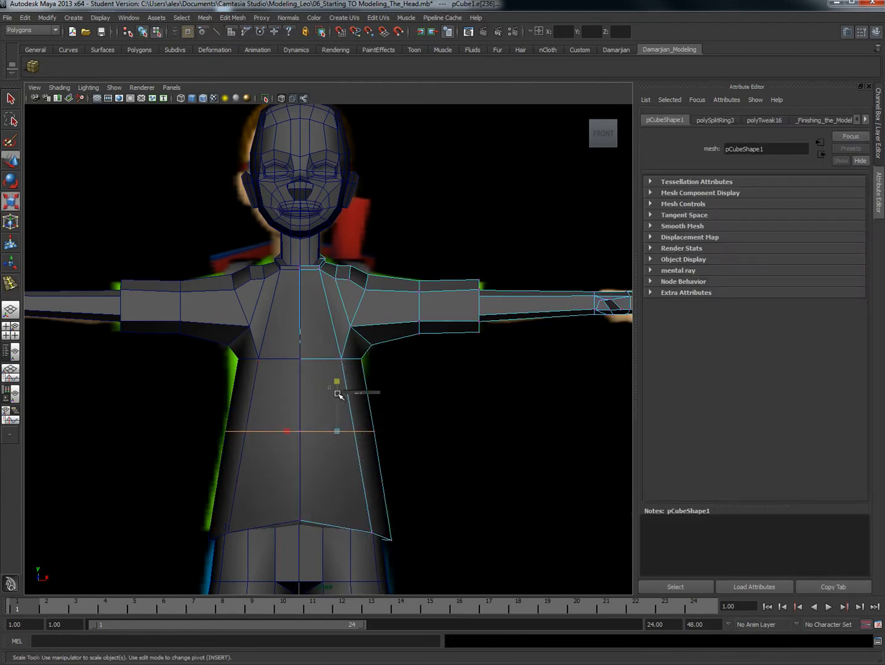
{"action": "left_click_drag", "start_coordinate": [335, 386], "coordinate": [383, 430]}
{"action": "key", "text": "w"}
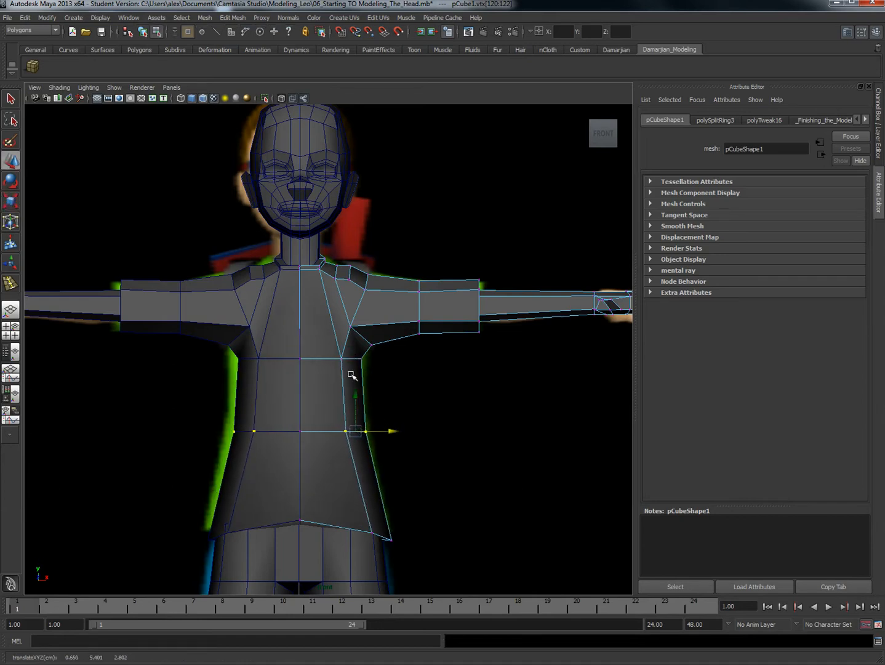
Step: Raise the trousers' centre crotch vertices to about Y 3.76 and move the inner thigh vertex outward to about X 0.10, Y 3.54
{"action": "left_click_drag", "start_coordinate": [373, 486], "coordinate": [389, 415], "text": "alt"}
{"action": "middle_click_drag", "start_coordinate": [389, 415], "coordinate": [429, 382], "text": "alt"}
{"action": "mouse_move", "coordinate": [429, 459]}
{"action": "middle_mouse_down", "text": "alt"}
{"action": "mouse_move", "coordinate": [388, 441]}
{"action": "mouse_move", "coordinate": [406, 435]}
{"action": "mouse_move", "coordinate": [405, 411]}
{"action": "mouse_move", "coordinate": [405, 435]}
{"action": "middle_mouse_up", "text": "alt"}
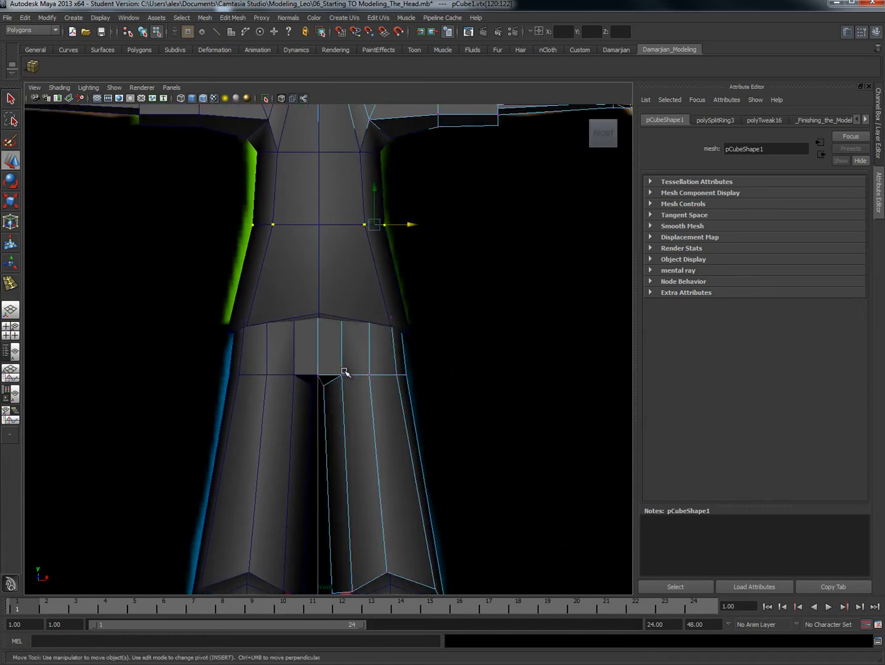
{"action": "scroll", "coordinate": [344, 371], "scroll_direction": "up", "scroll_amount": 2}
{"action": "right_click", "coordinate": [314, 371]}
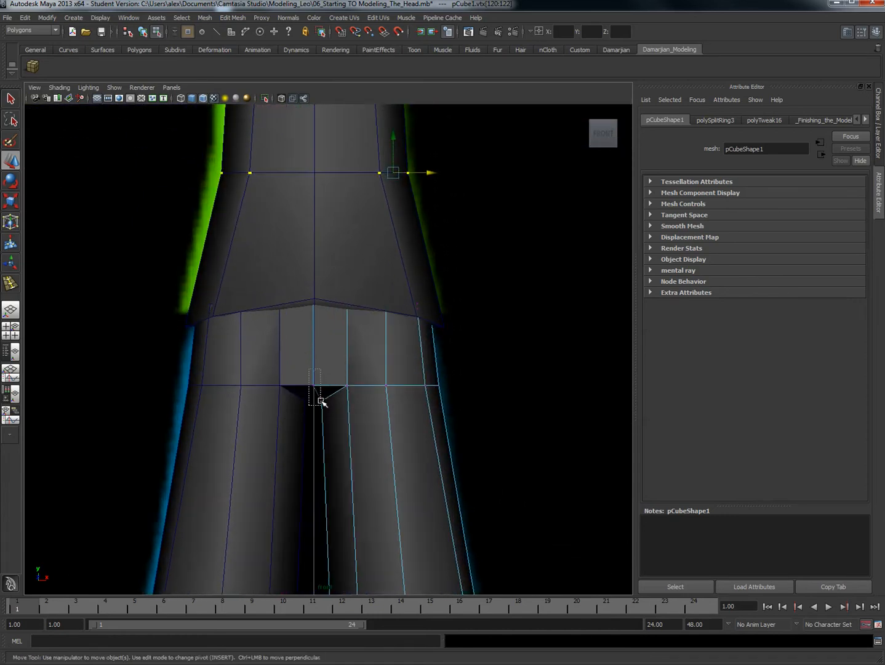
{"action": "left_click_drag", "start_coordinate": [320, 402], "coordinate": [320, 403]}
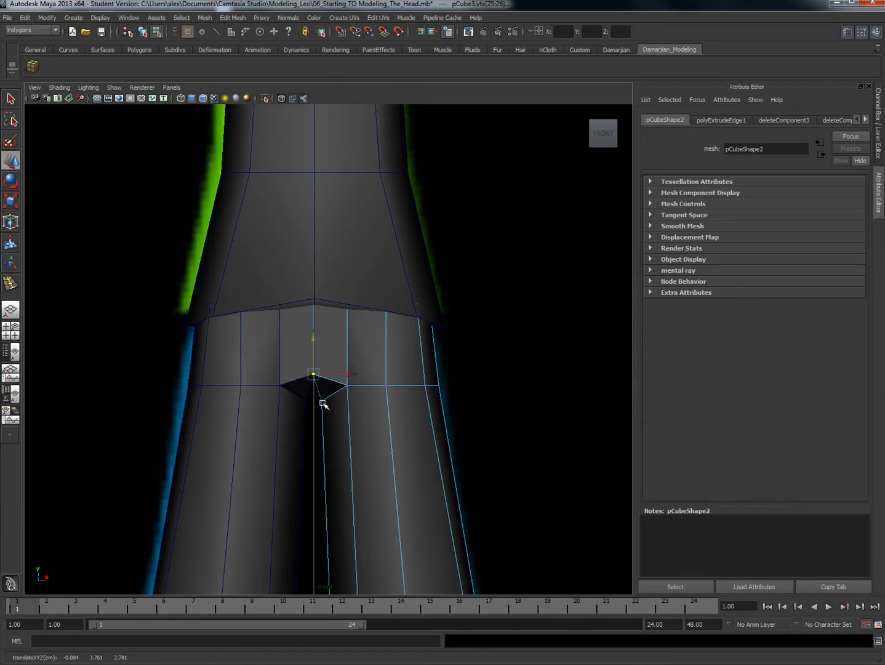
{"action": "left_click_drag", "start_coordinate": [356, 398], "coordinate": [347, 392]}
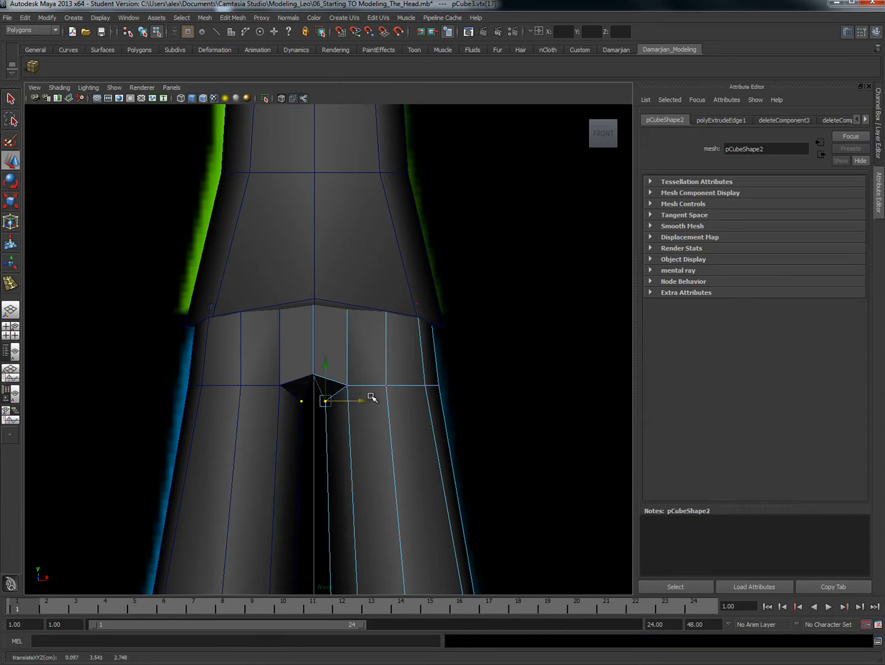
Step: Insert an edge loop around the trousers' hips between the waistband and the crotch, working in the perspective view
{"action": "key", "text": "space"}
{"action": "left_click_drag", "start_coordinate": [409, 364], "coordinate": [411, 347]}
{"action": "left_click_drag", "start_coordinate": [393, 392], "coordinate": [366, 332], "text": "alt"}
{"action": "middle_click_drag", "start_coordinate": [361, 455], "coordinate": [362, 409], "text": "alt"}
{"action": "right_click_drag", "start_coordinate": [375, 456], "coordinate": [308, 458], "text": "shift"}
{"action": "key", "text": "ctrl+z"}
{"action": "left_click", "coordinate": [382, 459]}
{"action": "key", "text": "w"}
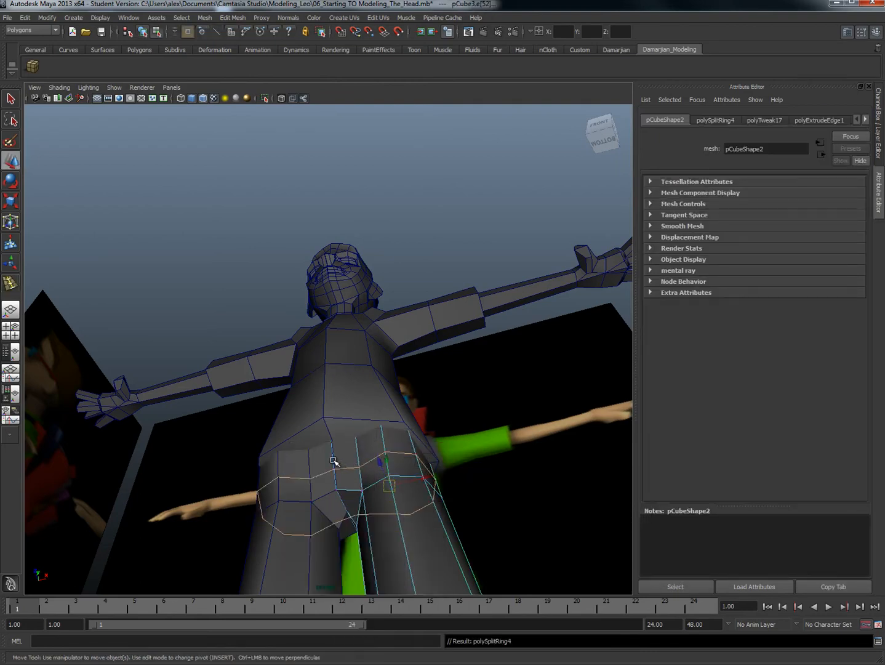
Step: Raise the front centre vertex of the new hip loop to about Y 3.99, Z 3.30 and adjust the front thigh vertex beside it
{"action": "left_click", "coordinate": [334, 469]}
{"action": "mouse_move", "coordinate": [325, 448]}
{"action": "left_mouse_down"}
{"action": "mouse_move", "coordinate": [315, 437]}
{"action": "mouse_move", "coordinate": [343, 438]}
{"action": "mouse_move", "coordinate": [318, 439]}
{"action": "left_mouse_up"}
{"action": "left_click", "coordinate": [361, 466]}
{"action": "left_click", "coordinate": [329, 461]}
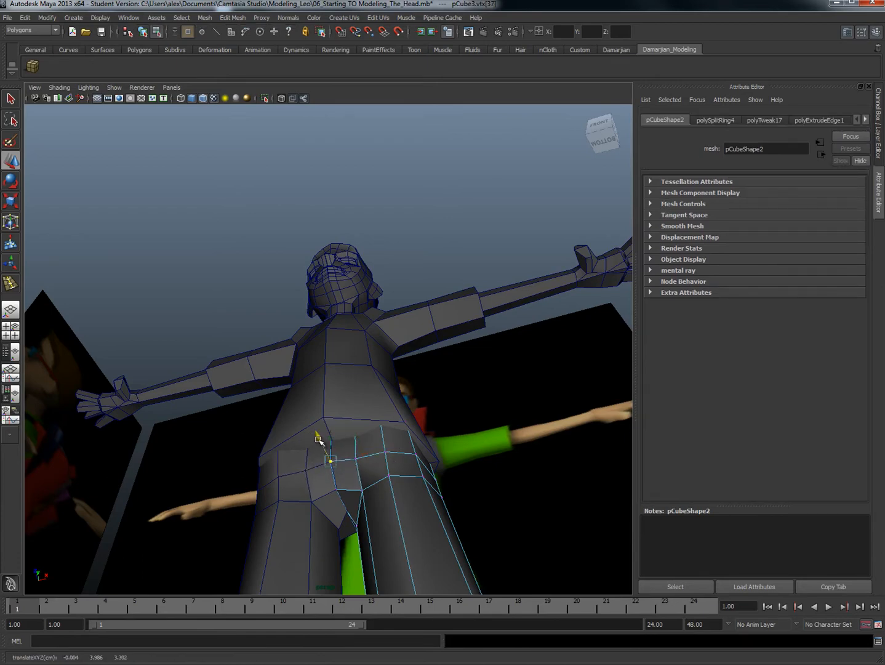
{"action": "left_click", "coordinate": [388, 455]}
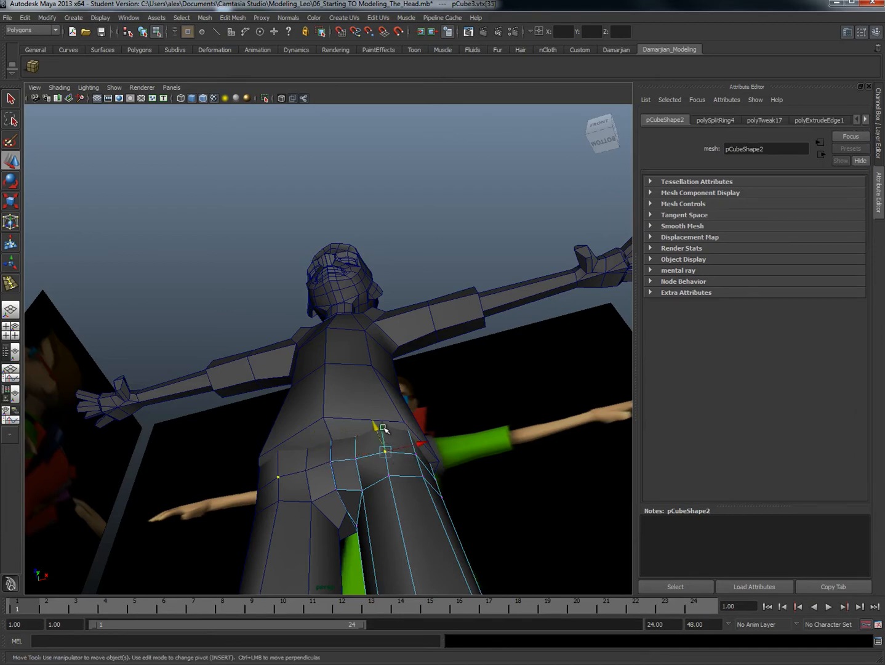
{"action": "left_click_drag", "start_coordinate": [377, 426], "coordinate": [425, 483]}
{"action": "left_click", "coordinate": [376, 484]}
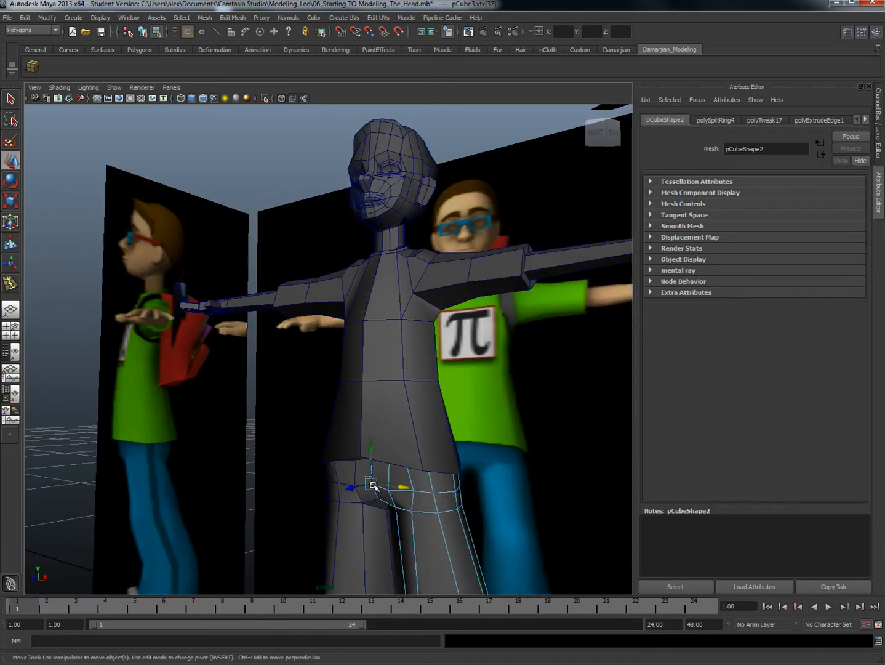
{"action": "left_click_drag", "start_coordinate": [369, 454], "coordinate": [392, 518], "text": "alt"}
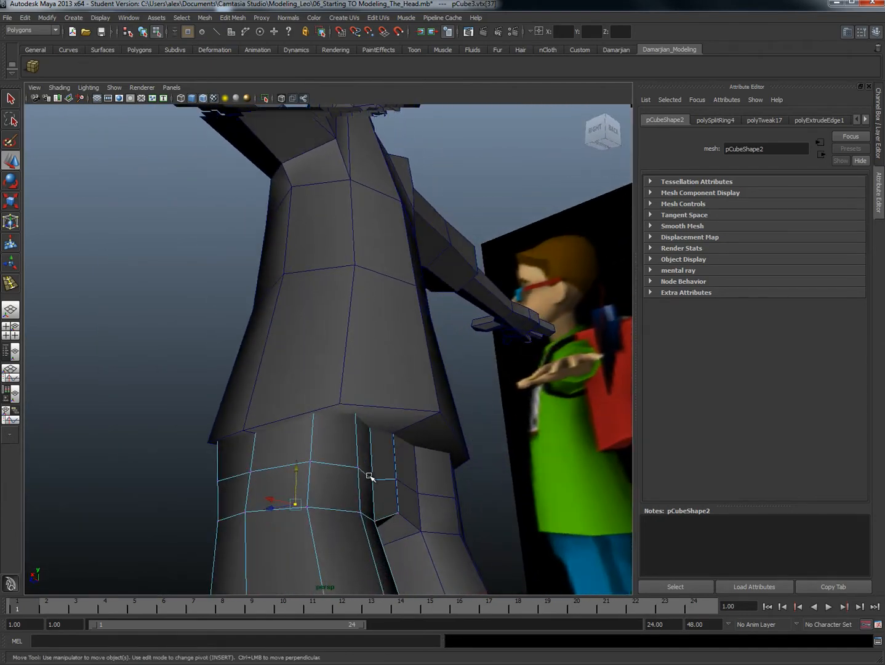
Step: Shape the back of the hip loop with vertices at about X 0.27, Z 2.28 and X 0.59, Z 2.20, and average the hip vertices
{"action": "left_click_drag", "start_coordinate": [346, 484], "coordinate": [357, 480]}
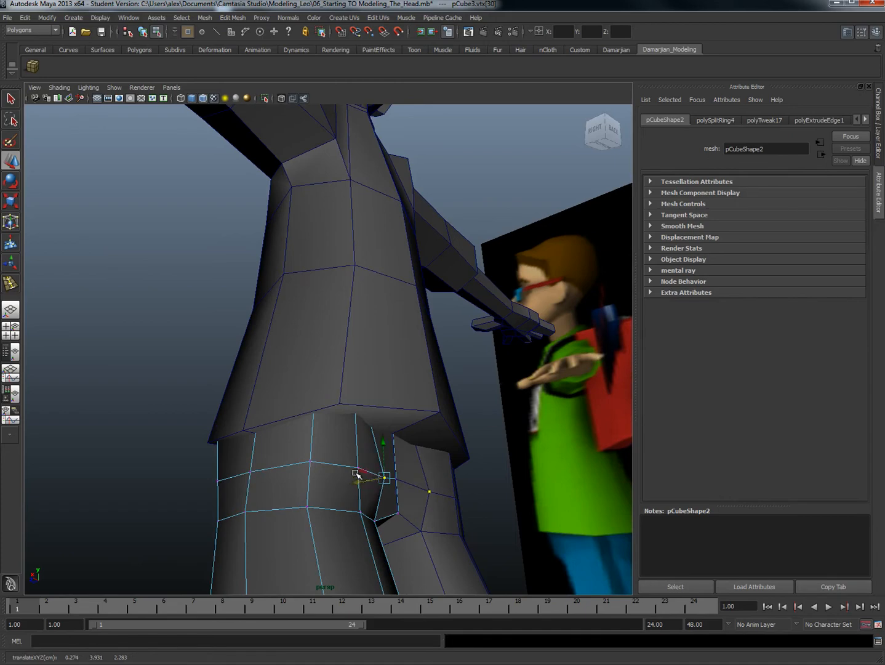
{"action": "left_click", "coordinate": [365, 469]}
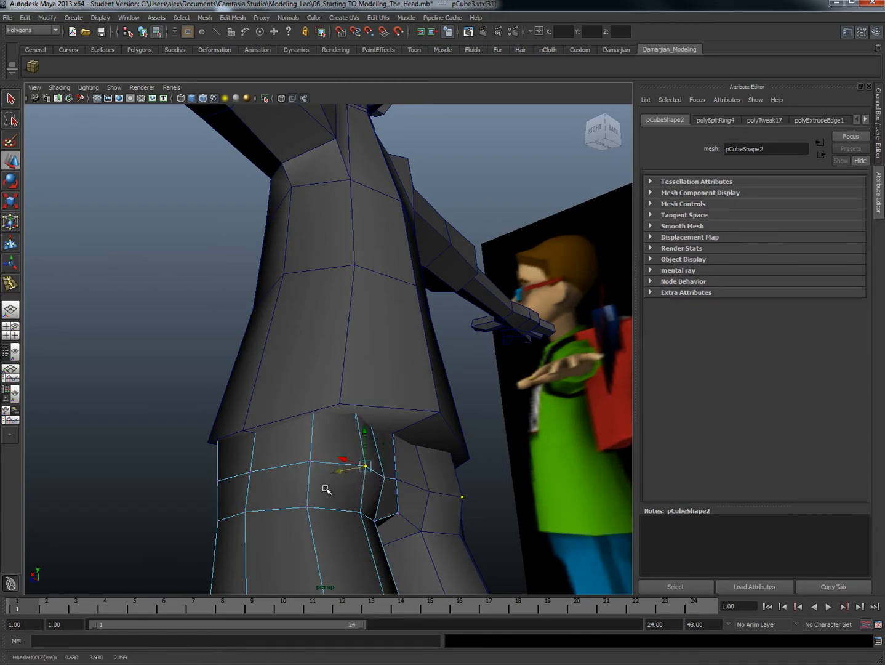
{"action": "left_click_drag", "start_coordinate": [320, 469], "coordinate": [370, 459], "text": "alt"}
{"action": "left_click", "coordinate": [371, 464]}
{"action": "right_click_drag", "start_coordinate": [371, 459], "coordinate": [399, 421], "text": "shift"}
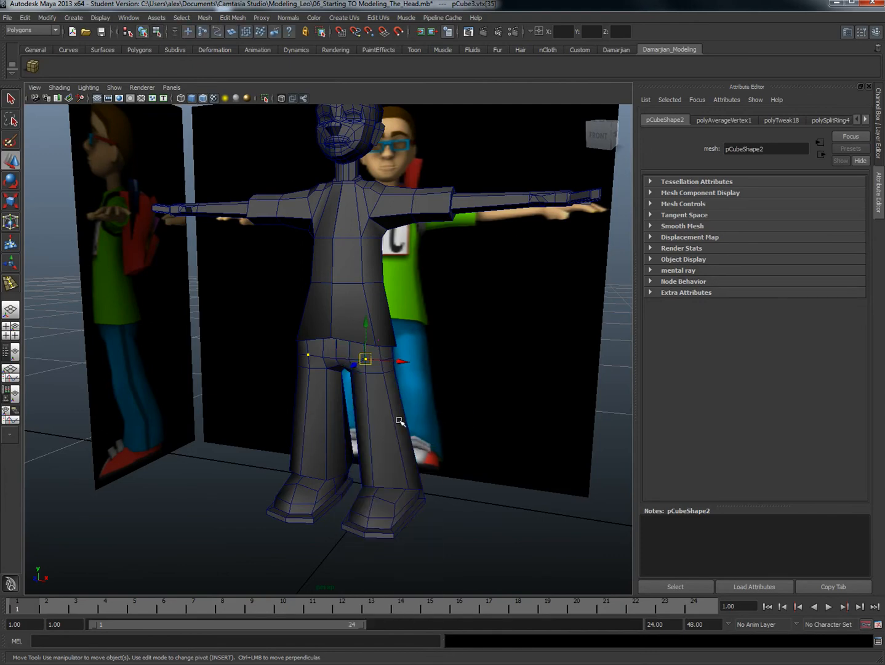
Step: Insert an edge loop around the upper thighs of the trousers in the front view and scale it flat vertically
{"action": "left_click_drag", "start_coordinate": [377, 440], "coordinate": [414, 420], "text": "alt"}
{"action": "key", "text": "space"}
{"action": "scroll", "coordinate": [374, 449], "scroll_direction": "up", "scroll_amount": 5}
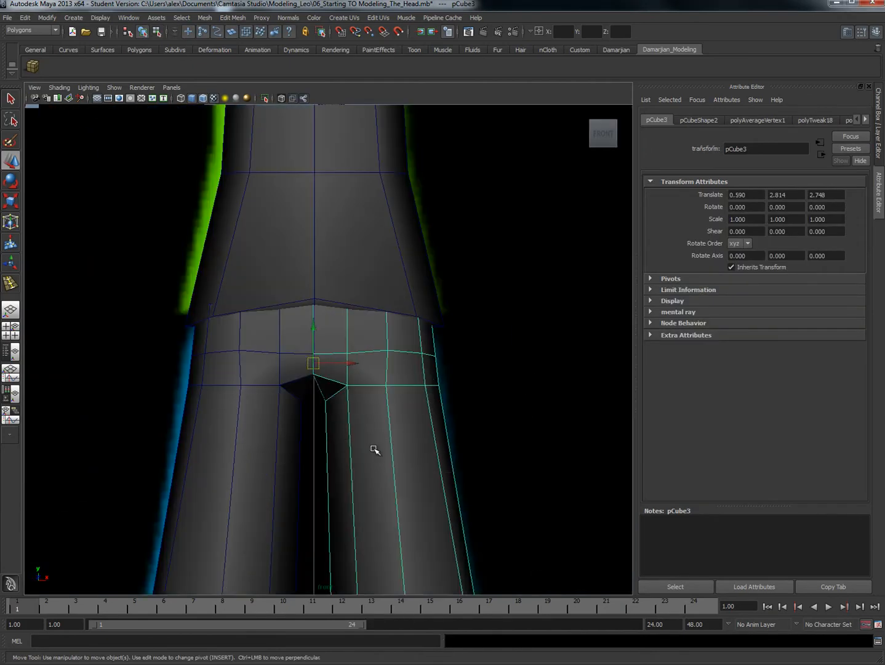
{"action": "right_click_drag", "start_coordinate": [374, 463], "coordinate": [360, 471], "text": "shift"}
{"action": "left_click_drag", "start_coordinate": [354, 471], "coordinate": [376, 477]}
{"action": "middle_click_drag", "start_coordinate": [378, 488], "coordinate": [386, 427], "text": "alt"}
{"action": "key", "text": "r"}
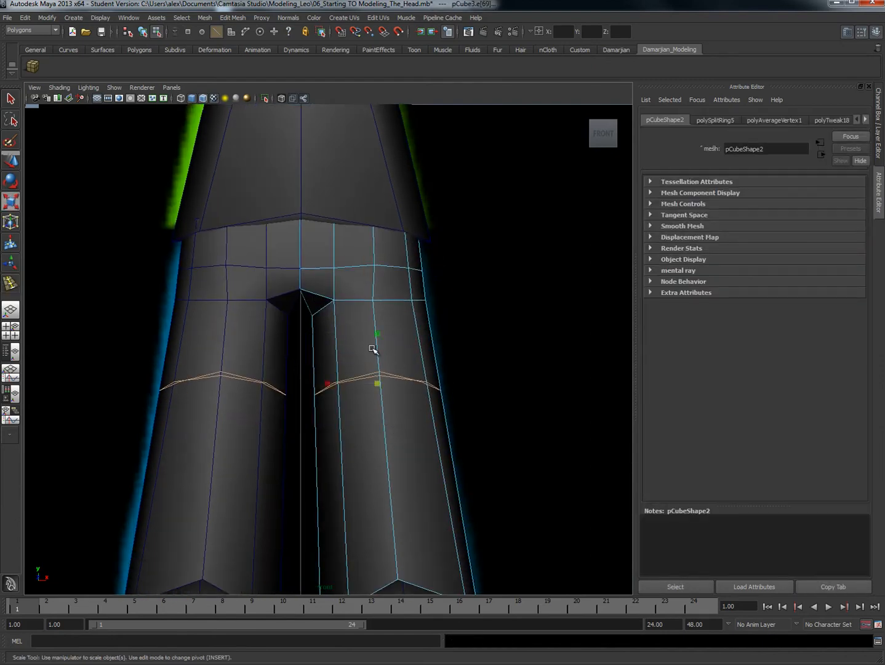
{"action": "left_click_drag", "start_coordinate": [380, 342], "coordinate": [377, 381]}
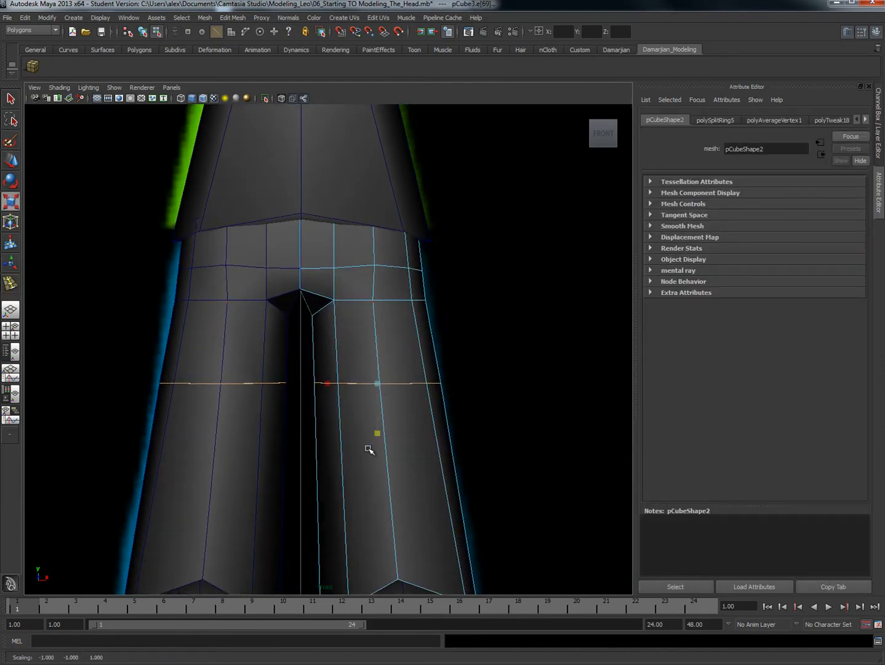
Step: Insert a second edge loop lower on the trouser legs, above the hem, and scale it flat vertically
{"action": "key", "text": "g"}
{"action": "mouse_move", "coordinate": [382, 493]}
{"action": "left_mouse_down"}
{"action": "mouse_move", "coordinate": [394, 496]}
{"action": "mouse_move", "coordinate": [392, 506]}
{"action": "left_mouse_up"}
{"action": "key", "text": "r"}
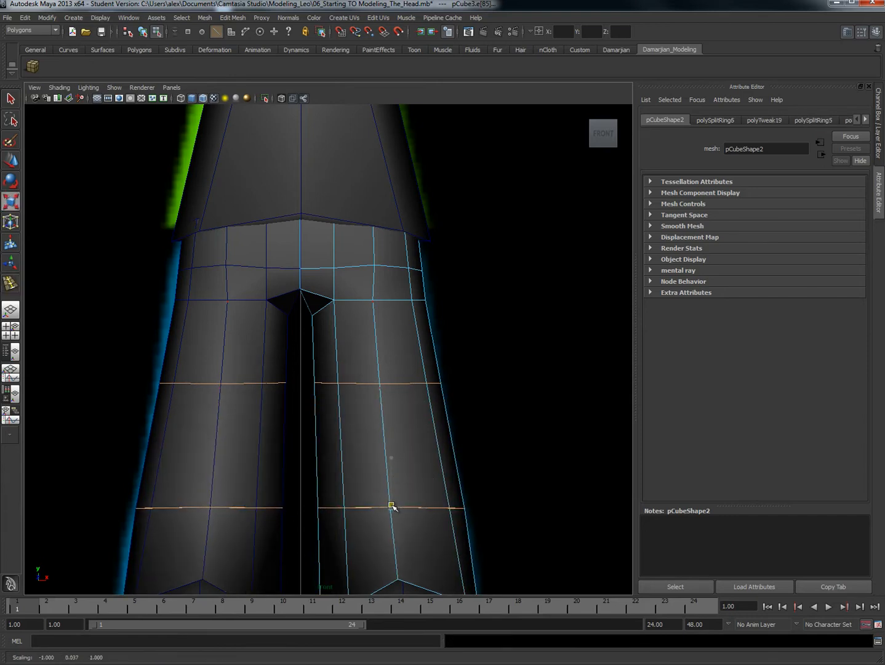
Step: Insert a third edge loop around the trouser legs between the two new loops and return to the perspective view
{"action": "key", "text": "g"}
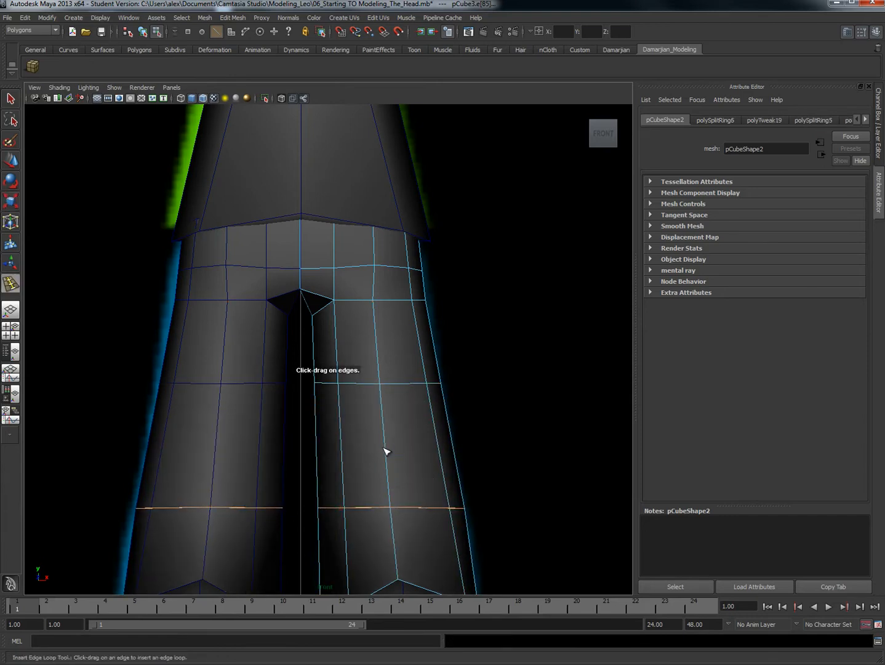
{"action": "left_click_drag", "start_coordinate": [385, 450], "coordinate": [416, 426]}
{"action": "key", "text": "space"}
{"action": "middle_click_drag", "start_coordinate": [433, 332], "coordinate": [432, 333], "text": "alt"}
{"action": "key", "text": "space"}
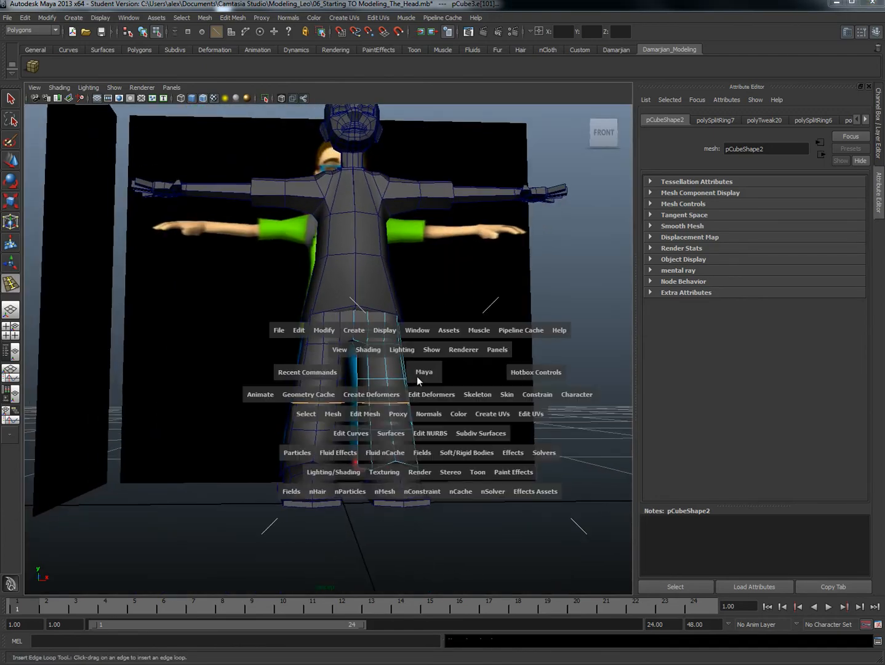
Step: In the front view, move the inner-leg vertices of the three new trouser loops outward, placing the upper ones at about X 0.26
{"action": "left_click_drag", "start_coordinate": [414, 376], "coordinate": [415, 423]}
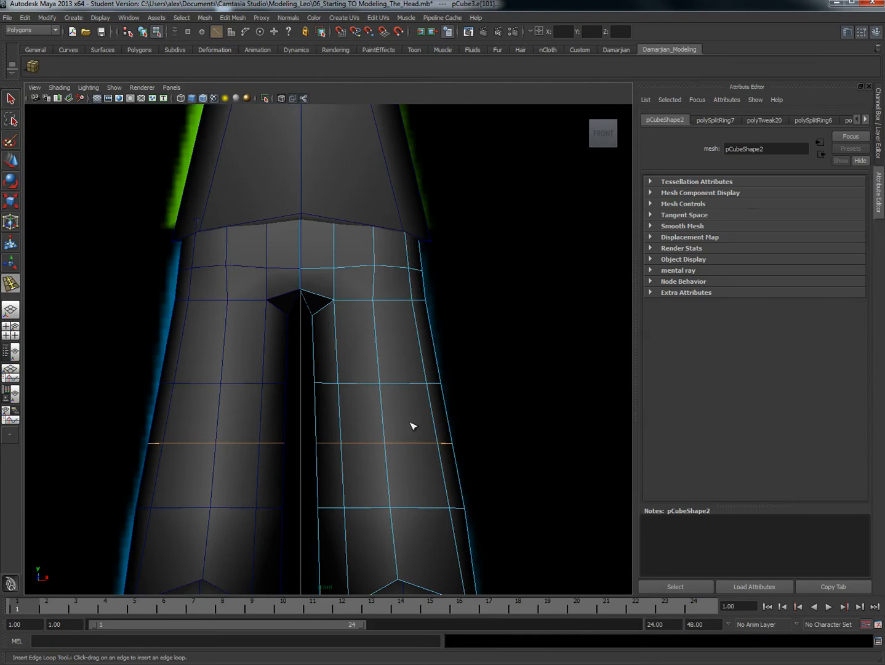
{"action": "key", "text": "w"}
{"action": "right_click_drag", "start_coordinate": [321, 371], "coordinate": [297, 374]}
{"action": "left_click_drag", "start_coordinate": [301, 361], "coordinate": [346, 390]}
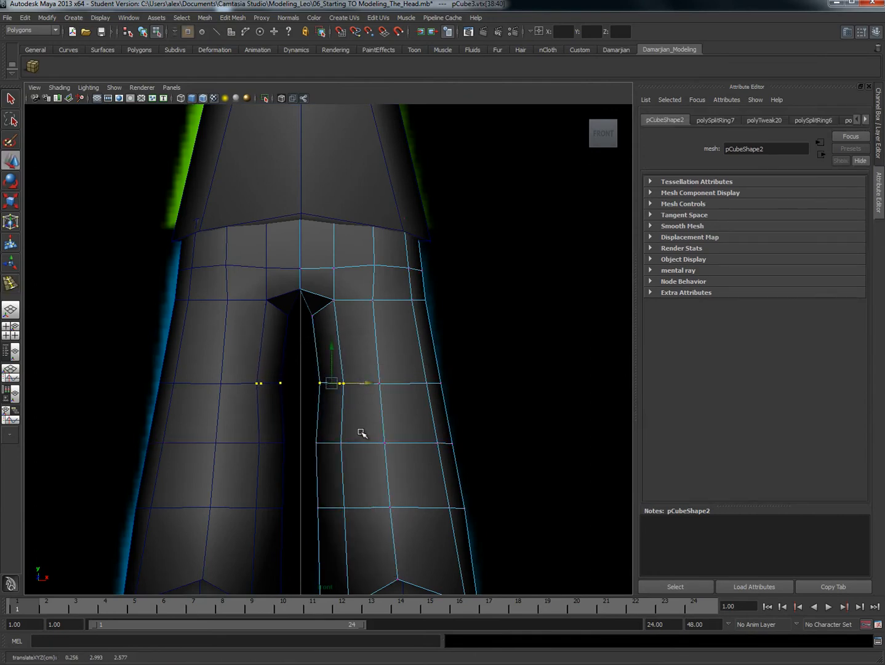
{"action": "left_click_drag", "start_coordinate": [310, 429], "coordinate": [364, 442]}
{"action": "left_click_drag", "start_coordinate": [306, 480], "coordinate": [377, 511]}
Step: Move the outer-leg vertices of the new loops inward toward the knee, with the middle ones at about X 0.96, and nudge the outer hip vertices outward
{"action": "left_click_drag", "start_coordinate": [439, 496], "coordinate": [475, 505]}
{"action": "left_click_drag", "start_coordinate": [433, 417], "coordinate": [460, 448]}
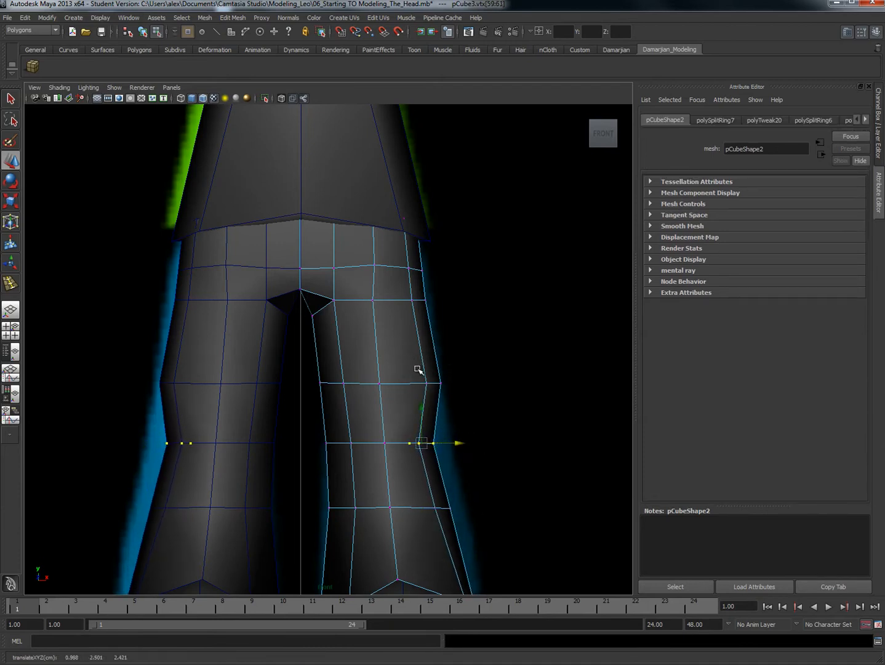
{"action": "left_click_drag", "start_coordinate": [419, 370], "coordinate": [463, 383]}
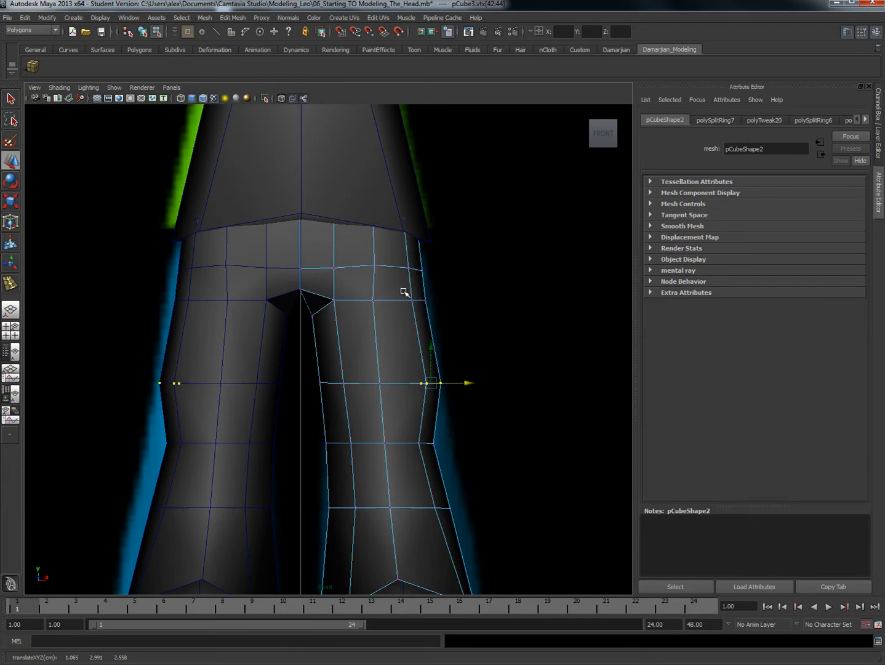
{"action": "left_click_drag", "start_coordinate": [404, 292], "coordinate": [455, 303]}
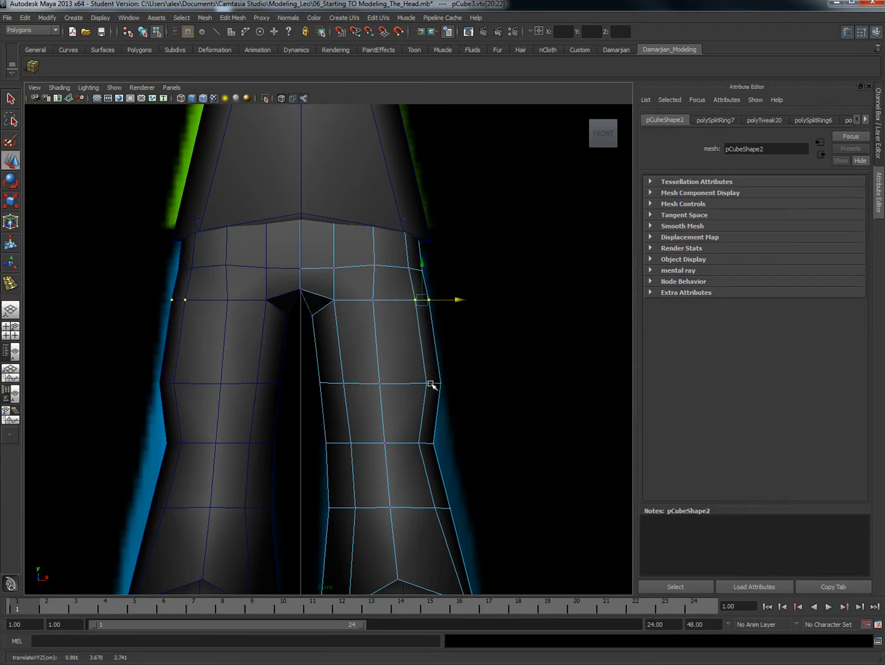
Step: Switch to the side view and frame the trouser legs
{"action": "scroll", "coordinate": [431, 384], "scroll_direction": "down", "scroll_amount": 5}
{"action": "key", "text": "space"}
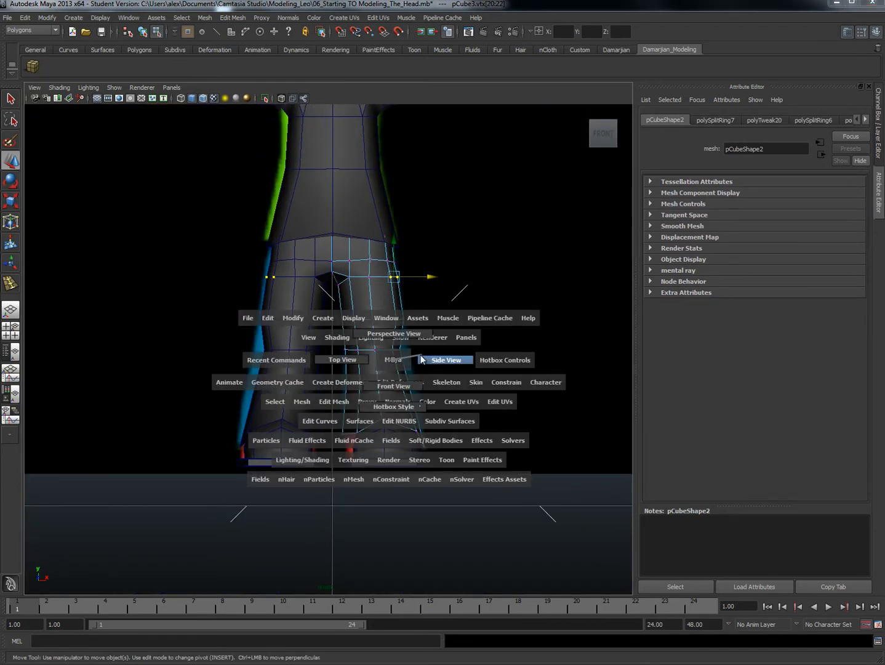
{"action": "mouse_move", "coordinate": [399, 363]}
{"action": "left_mouse_down"}
{"action": "mouse_move", "coordinate": [386, 384]}
{"action": "mouse_move", "coordinate": [399, 374]}
{"action": "left_mouse_up"}
{"action": "key", "text": "space"}
{"action": "scroll", "coordinate": [293, 317], "scroll_direction": "down", "scroll_amount": 8}
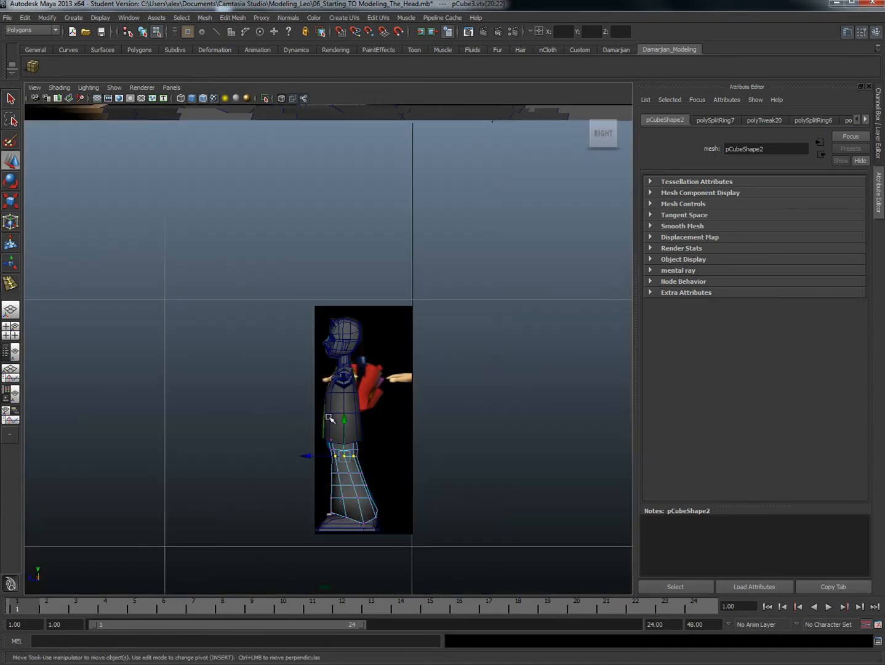
{"action": "scroll", "coordinate": [329, 418], "scroll_direction": "up", "scroll_amount": 8}
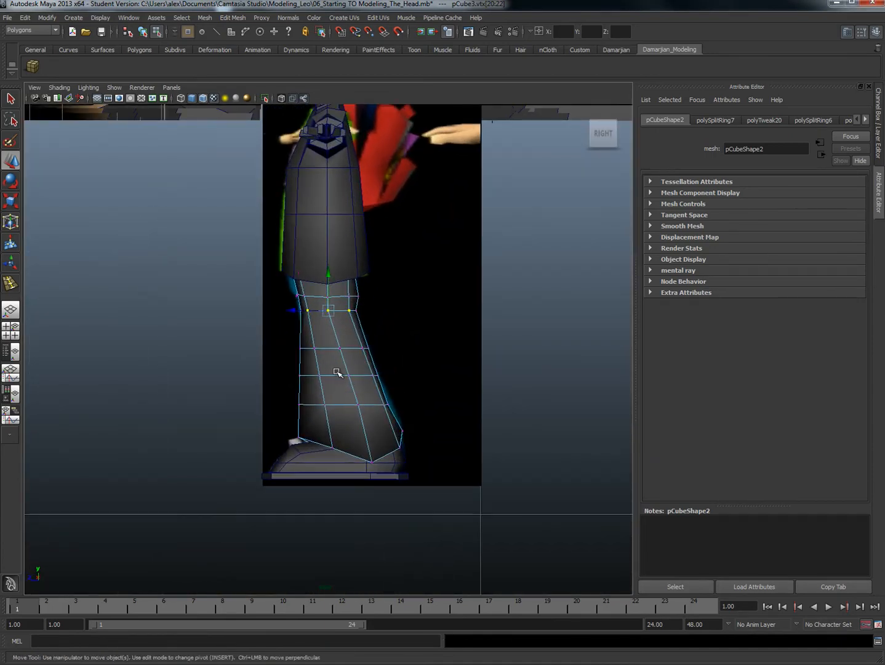
{"action": "left_click_drag", "start_coordinate": [283, 365], "coordinate": [385, 382]}
{"action": "left_click_drag", "start_coordinate": [311, 375], "coordinate": [307, 377]}
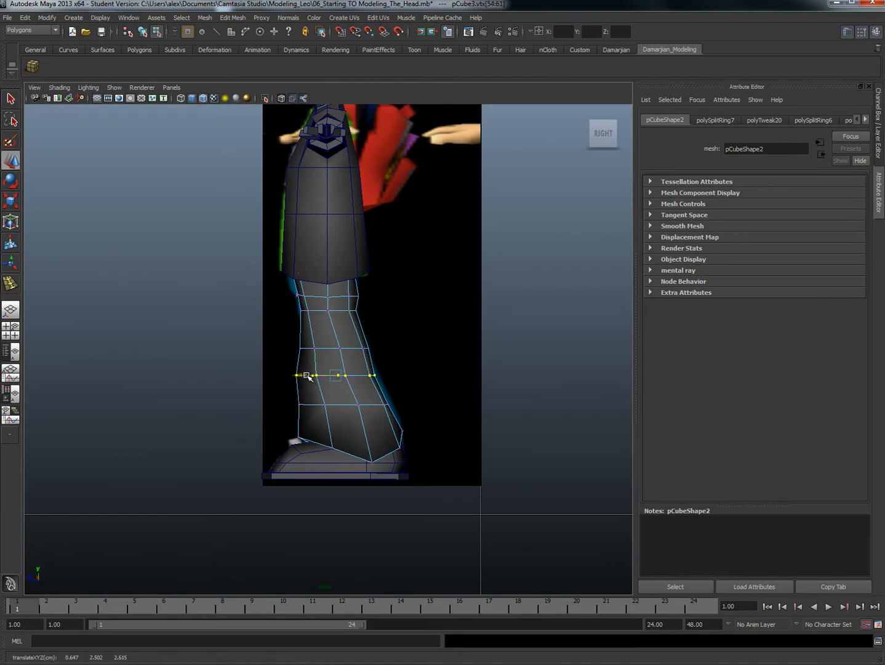
{"action": "key", "text": "ctrl+z"}
Step: In the side view, move the back vertices of the three leg loops forward and shift the side vertices to even out the vertical edges
{"action": "left_click_drag", "start_coordinate": [396, 364], "coordinate": [340, 377]}
{"action": "left_click_drag", "start_coordinate": [383, 343], "coordinate": [326, 350]}
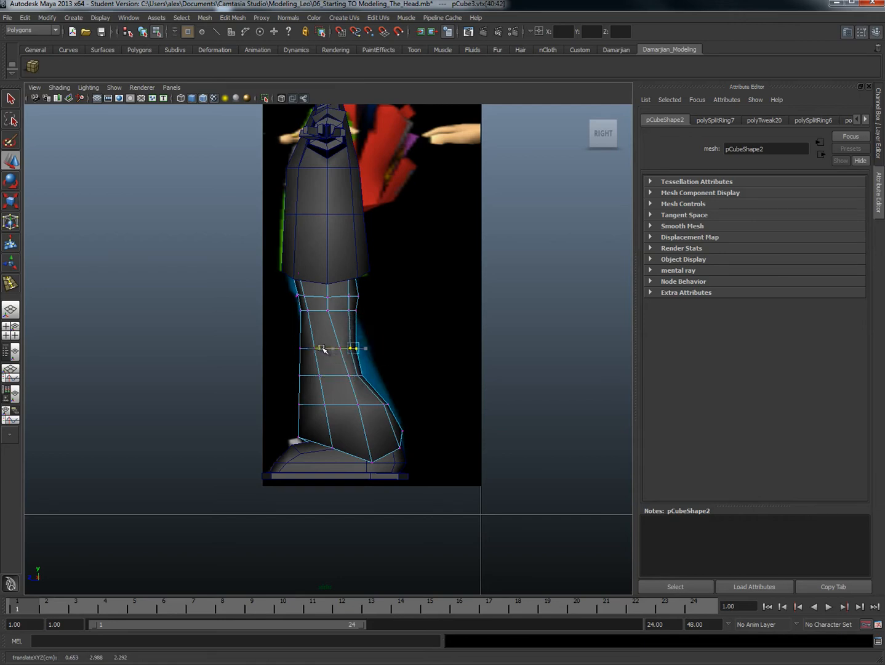
{"action": "left_click_drag", "start_coordinate": [369, 408], "coordinate": [354, 407]}
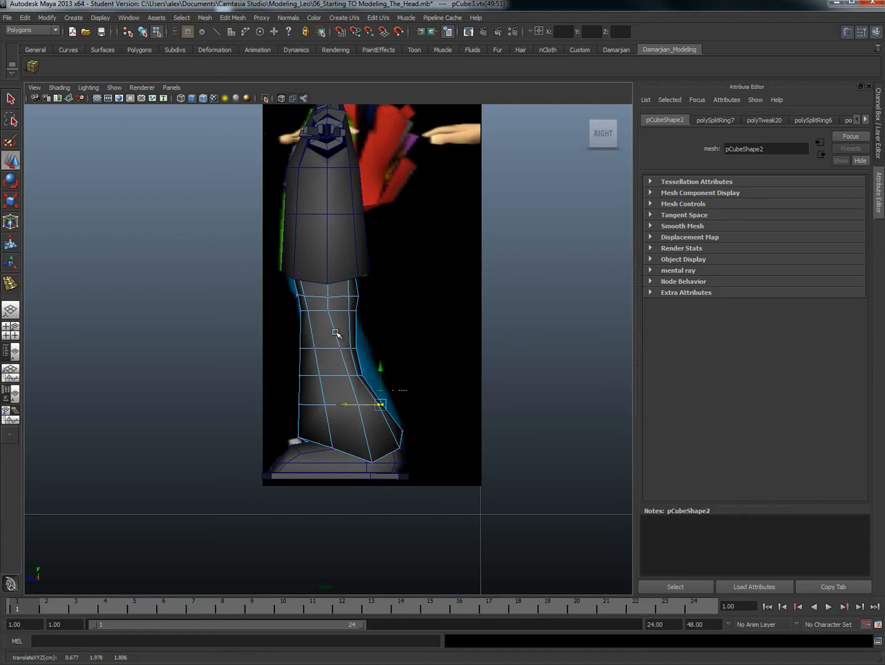
{"action": "left_click_drag", "start_coordinate": [307, 348], "coordinate": [318, 405]}
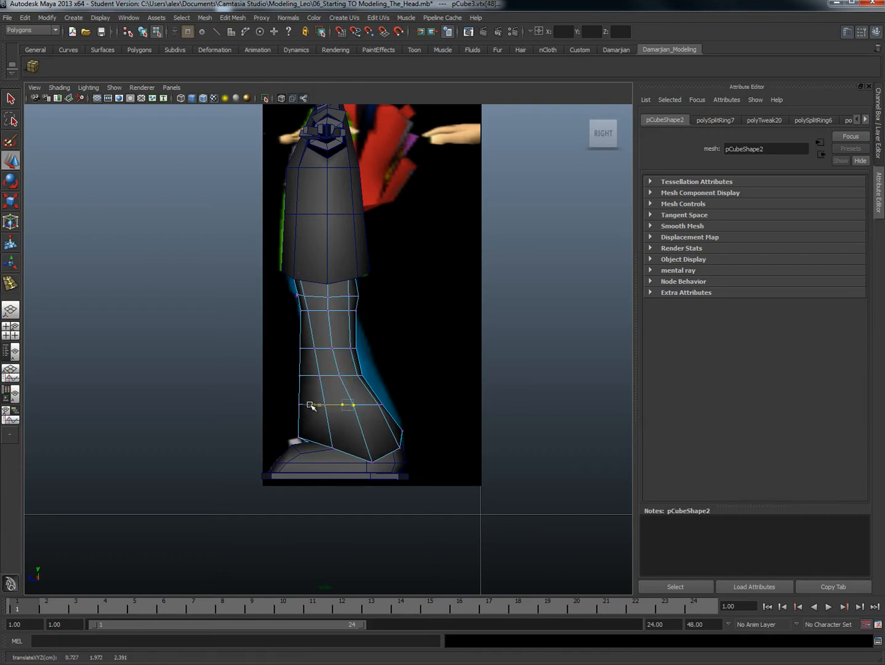
Step: Reshape the back of the trouser hem over the shoe by repositioning its rear and side vertices
{"action": "left_click_drag", "start_coordinate": [403, 435], "coordinate": [360, 454]}
{"action": "left_click", "coordinate": [371, 456]}
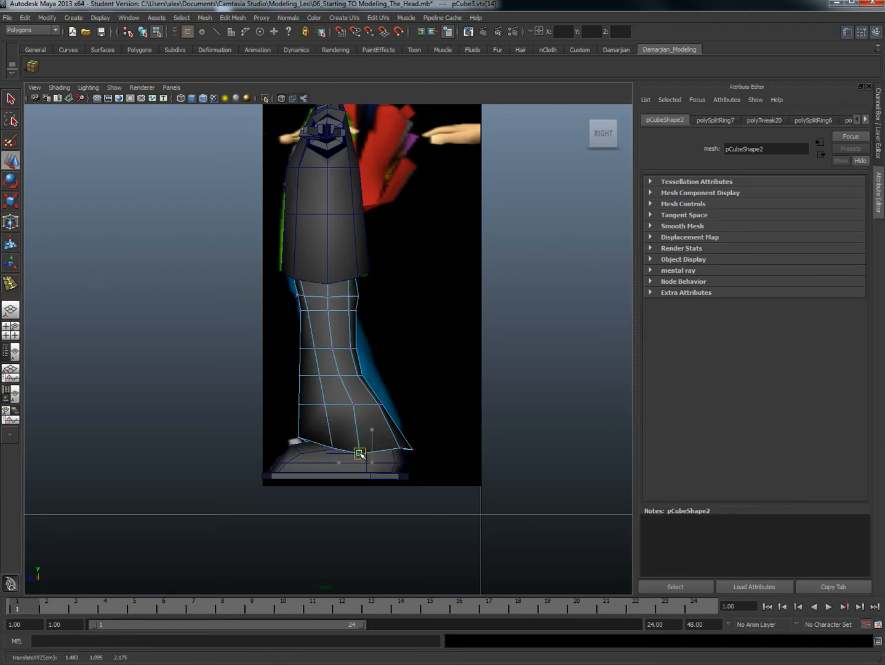
{"action": "left_click", "coordinate": [399, 459]}
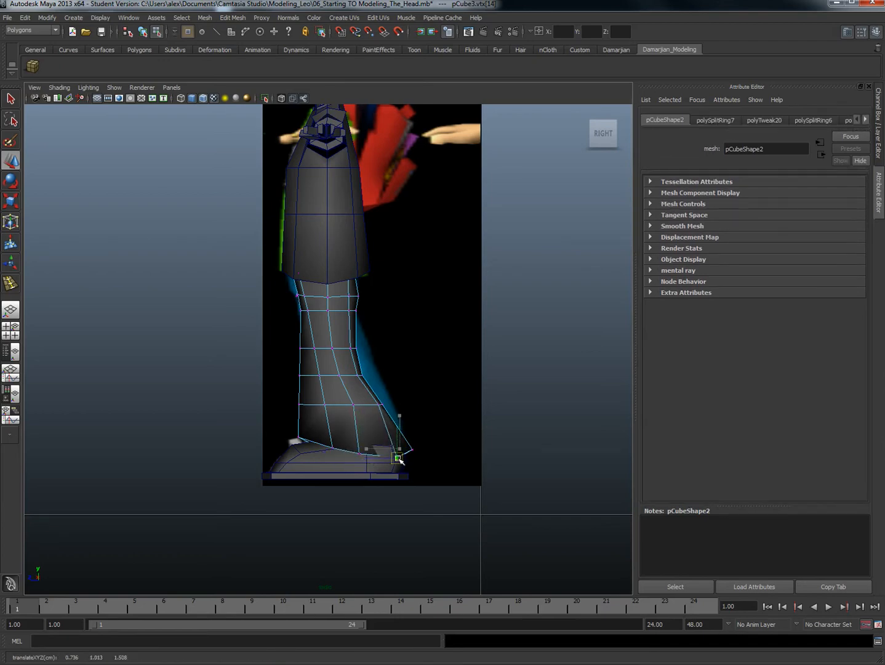
Step: In the perspective view, move the rear outer calf vertex out to about X 1.10 and the hem vertex below to about X 1.25
{"action": "key", "text": "space"}
{"action": "mouse_move", "coordinate": [396, 433]}
{"action": "left_mouse_down"}
{"action": "mouse_move", "coordinate": [391, 410]}
{"action": "mouse_move", "coordinate": [393, 453]}
{"action": "mouse_move", "coordinate": [279, 447]}
{"action": "mouse_move", "coordinate": [328, 472]}
{"action": "mouse_move", "coordinate": [389, 449]}
{"action": "left_mouse_up"}
{"action": "scroll", "coordinate": [329, 472], "scroll_direction": "up", "scroll_amount": 4}
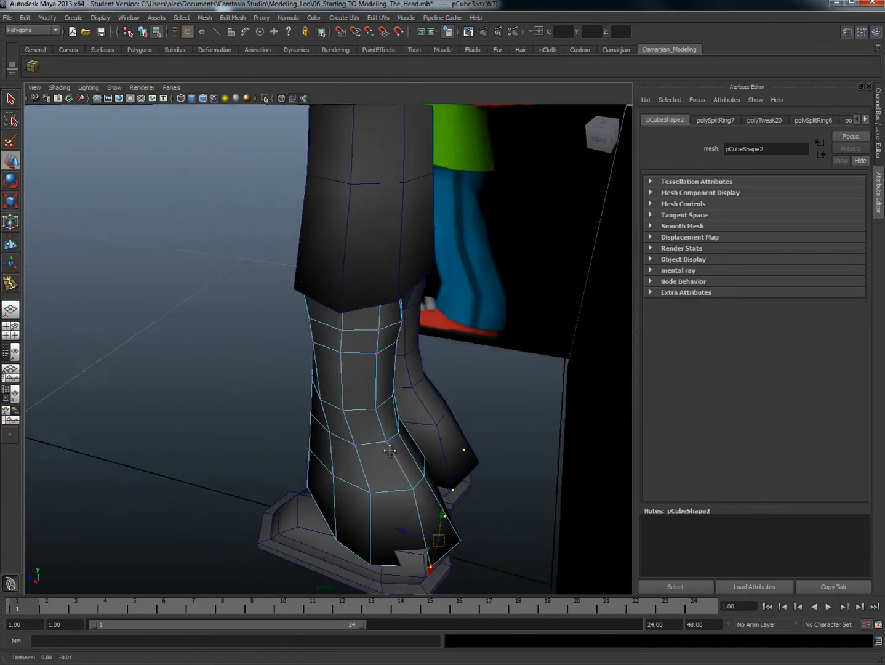
{"action": "middle_click_drag", "start_coordinate": [389, 449], "coordinate": [398, 427], "text": "alt"}
{"action": "left_click_drag", "start_coordinate": [383, 448], "coordinate": [385, 474]}
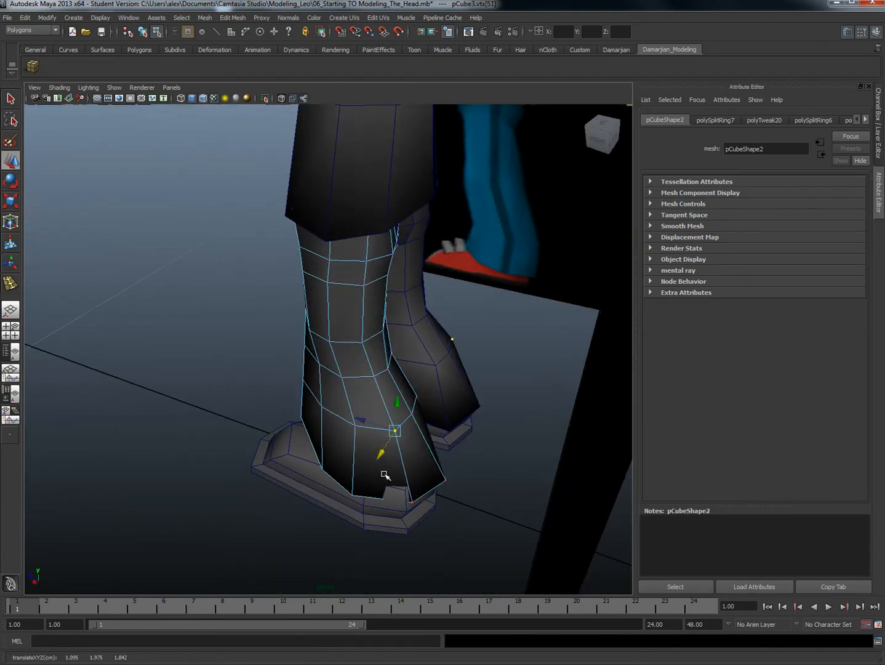
{"action": "left_click", "coordinate": [413, 503]}
{"action": "left_click_drag", "start_coordinate": [397, 522], "coordinate": [395, 531]}
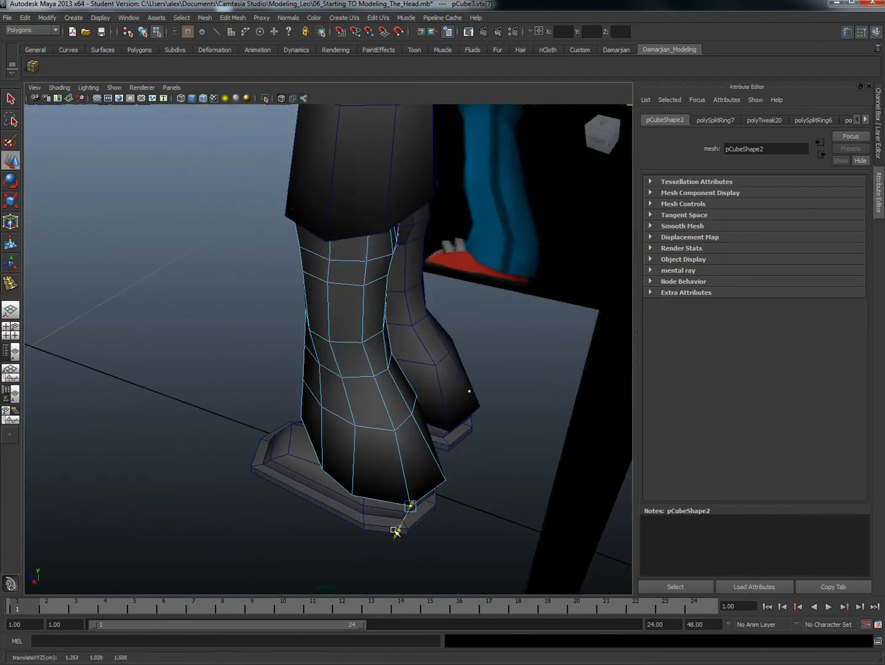
Step: Isolate the shirt, trousers and shoes to examine the leg shape from all sides, and restore the full scene
{"action": "left_click_drag", "start_coordinate": [415, 461], "coordinate": [258, 434], "text": "alt"}
{"action": "right_click_drag", "start_coordinate": [258, 434], "coordinate": [302, 379]}
{"action": "left_click", "coordinate": [390, 253]}
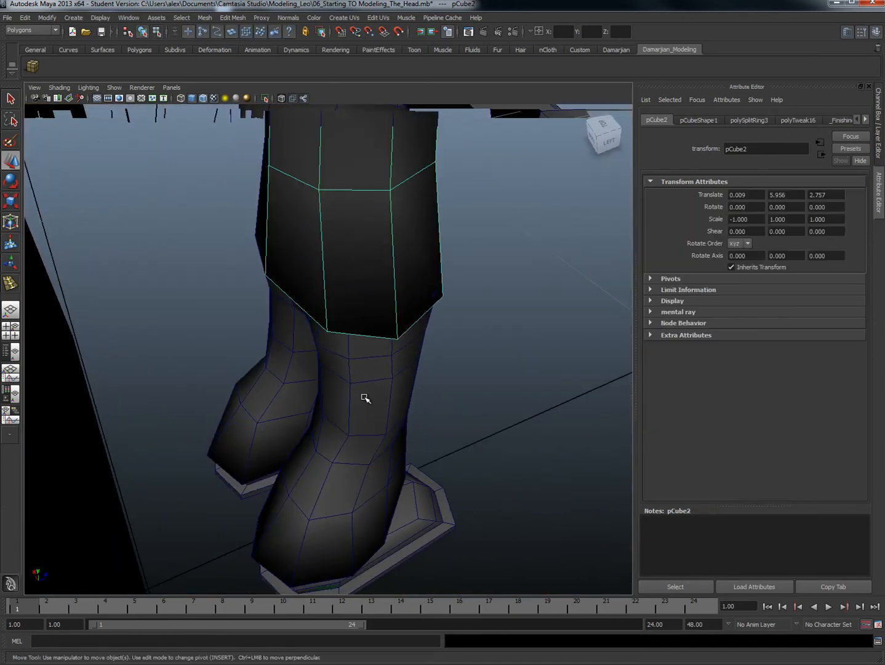
{"action": "left_click", "coordinate": [257, 377], "text": "shift"}
{"action": "left_click", "coordinate": [261, 486], "text": "shift"}
{"action": "left_click", "coordinate": [438, 518], "text": "shift"}
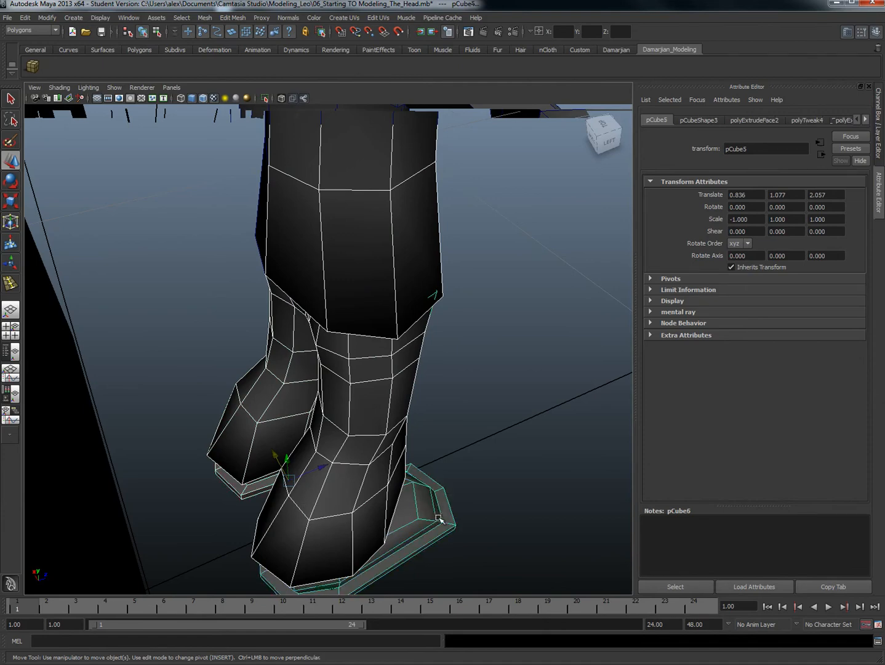
{"action": "left_click", "coordinate": [268, 99]}
{"action": "left_click_drag", "start_coordinate": [165, 411], "coordinate": [198, 397], "text": "alt"}
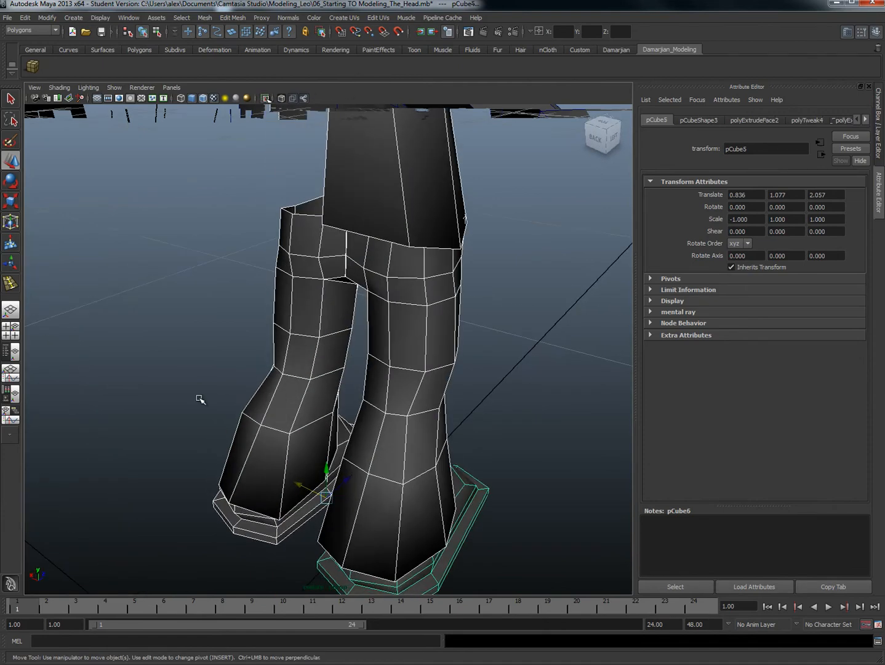
{"action": "left_click", "coordinate": [197, 398]}
{"action": "left_click", "coordinate": [304, 453]}
{"action": "left_click_drag", "start_coordinate": [285, 488], "coordinate": [540, 448], "text": "alt"}
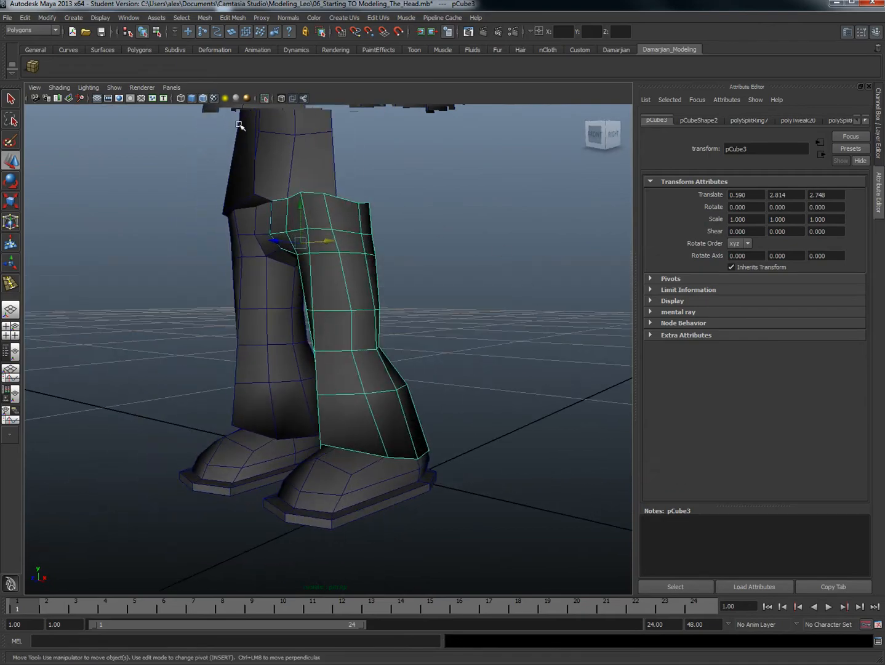
{"action": "left_click", "coordinate": [265, 99]}
{"action": "left_click_drag", "start_coordinate": [394, 320], "coordinate": [308, 409], "text": "alt"}
{"action": "scroll", "coordinate": [322, 463], "scroll_direction": "up", "scroll_amount": 3}
{"action": "middle_click_drag", "start_coordinate": [331, 346], "coordinate": [364, 409], "text": "alt"}
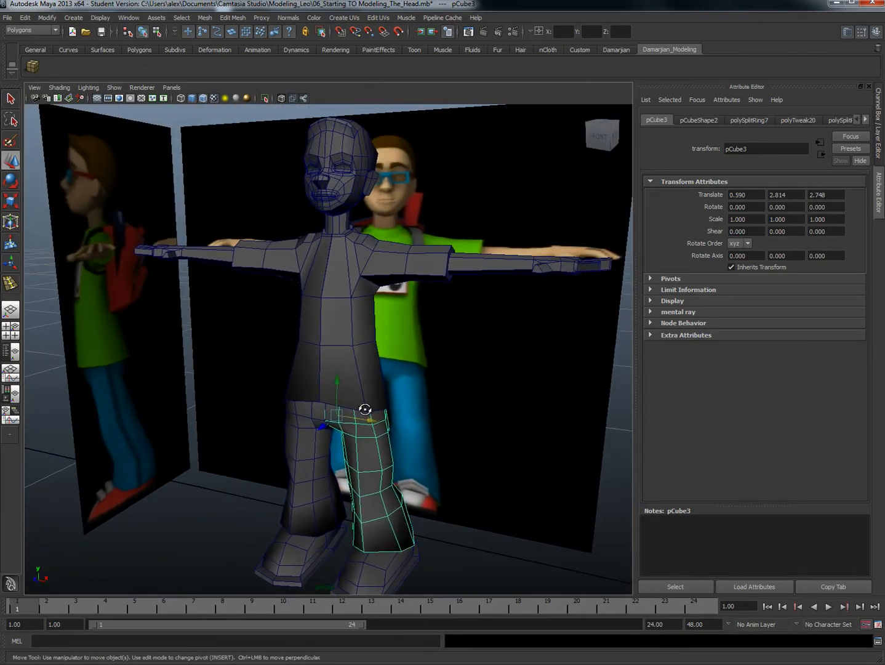
Step: Insert an edge loop around the forearm between the sleeve cuff and the wrist
{"action": "left_click_drag", "start_coordinate": [364, 409], "coordinate": [343, 392], "text": "alt"}
{"action": "left_click", "coordinate": [474, 362]}
{"action": "right_click_drag", "start_coordinate": [474, 361], "coordinate": [422, 372], "text": "shift"}
{"action": "mouse_move", "coordinate": [435, 368]}
{"action": "left_mouse_down"}
{"action": "mouse_move", "coordinate": [454, 352]}
{"action": "mouse_move", "coordinate": [498, 357]}
{"action": "mouse_move", "coordinate": [436, 378]}
{"action": "left_mouse_up"}
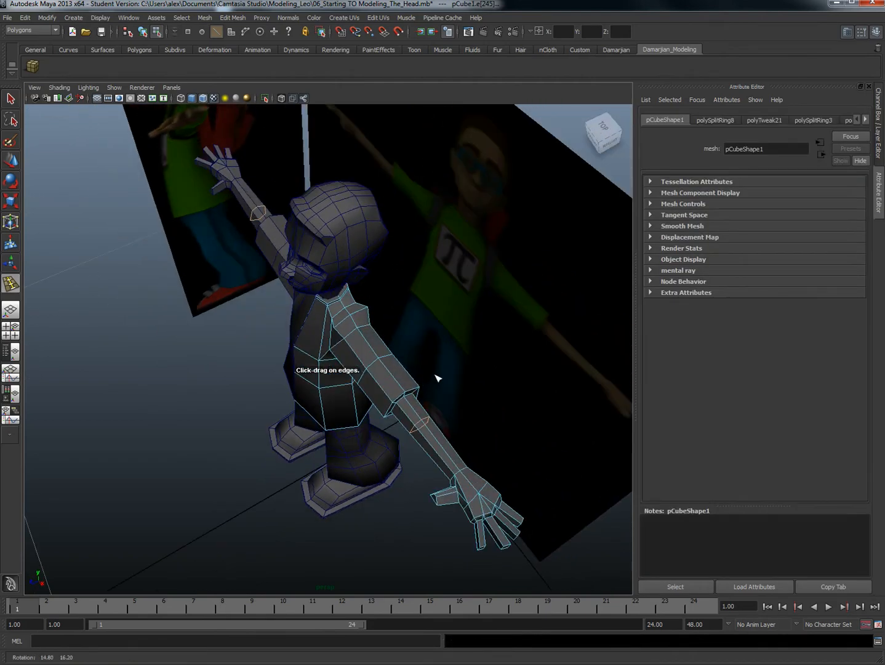
{"action": "key", "text": "r"}
{"action": "left_click_drag", "start_coordinate": [378, 449], "coordinate": [451, 405]}
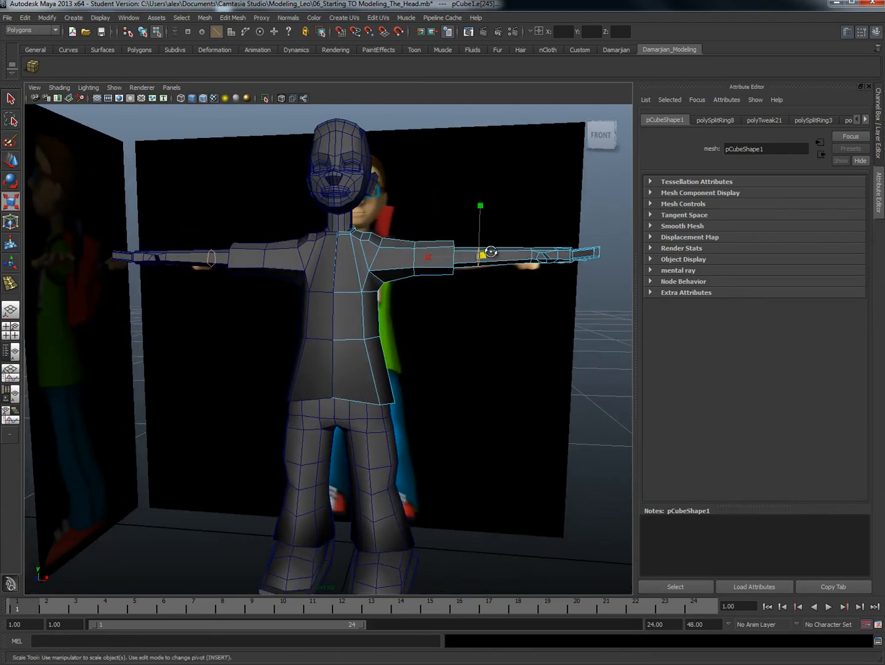
Step: Insert an edge loop around the shirt sleeve close to the cuff and check it from several angles
{"action": "left_click_drag", "start_coordinate": [490, 252], "coordinate": [463, 294], "text": "alt"}
{"action": "scroll", "coordinate": [463, 294], "scroll_direction": "up", "scroll_amount": 4}
{"action": "middle_click_drag", "start_coordinate": [462, 294], "coordinate": [442, 324], "text": "alt"}
{"action": "right_click_drag", "start_coordinate": [461, 283], "coordinate": [444, 311]}
{"action": "left_click", "coordinate": [470, 288]}
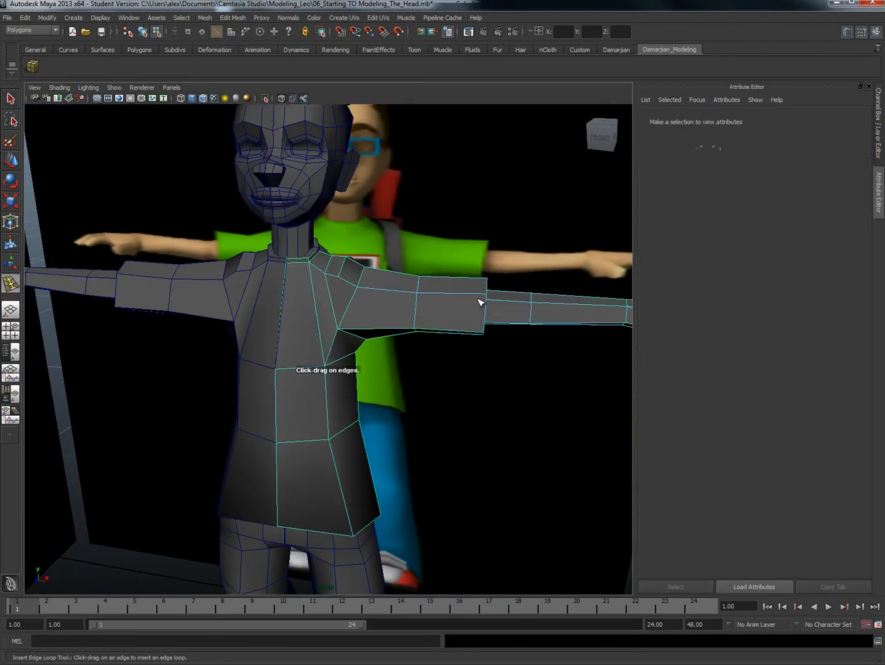
{"action": "left_click_drag", "start_coordinate": [474, 294], "coordinate": [468, 297]}
{"action": "left_click_drag", "start_coordinate": [468, 297], "coordinate": [488, 320], "text": "alt"}
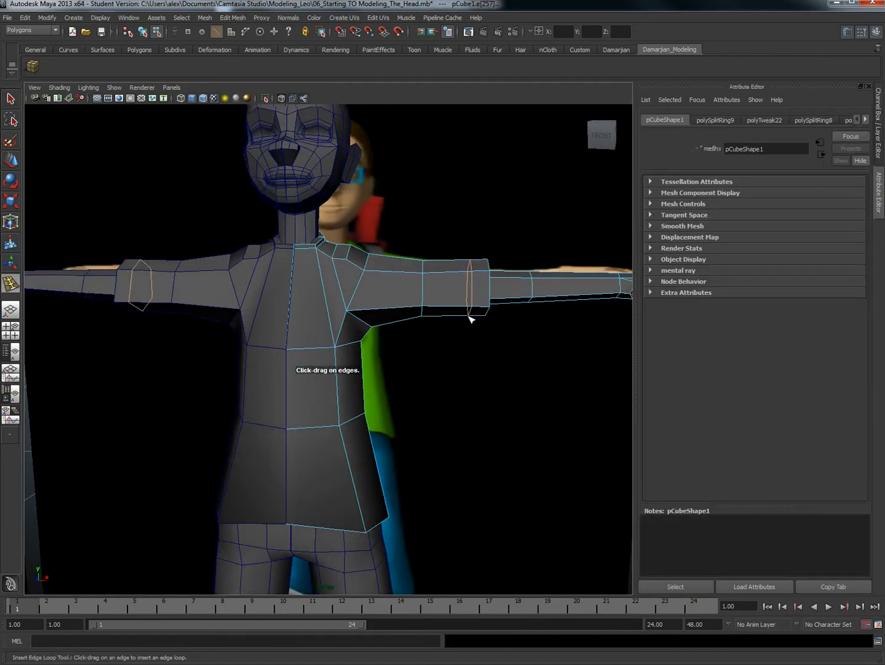
{"action": "key", "text": "e"}
{"action": "key", "text": "r"}
{"action": "left_click_drag", "start_coordinate": [419, 288], "coordinate": [300, 373]}
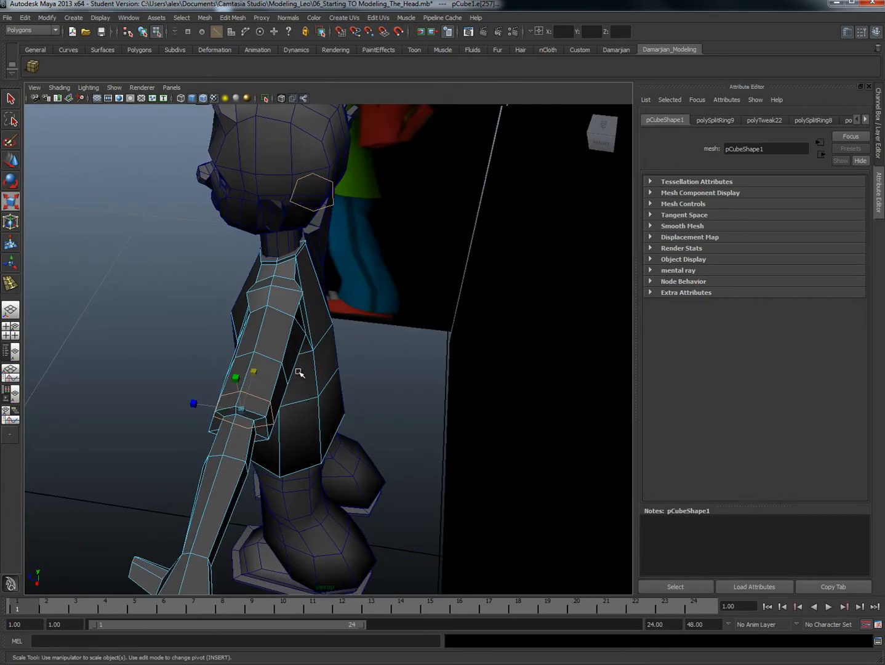
{"action": "left_click_drag", "start_coordinate": [231, 454], "coordinate": [249, 402], "text": "alt"}
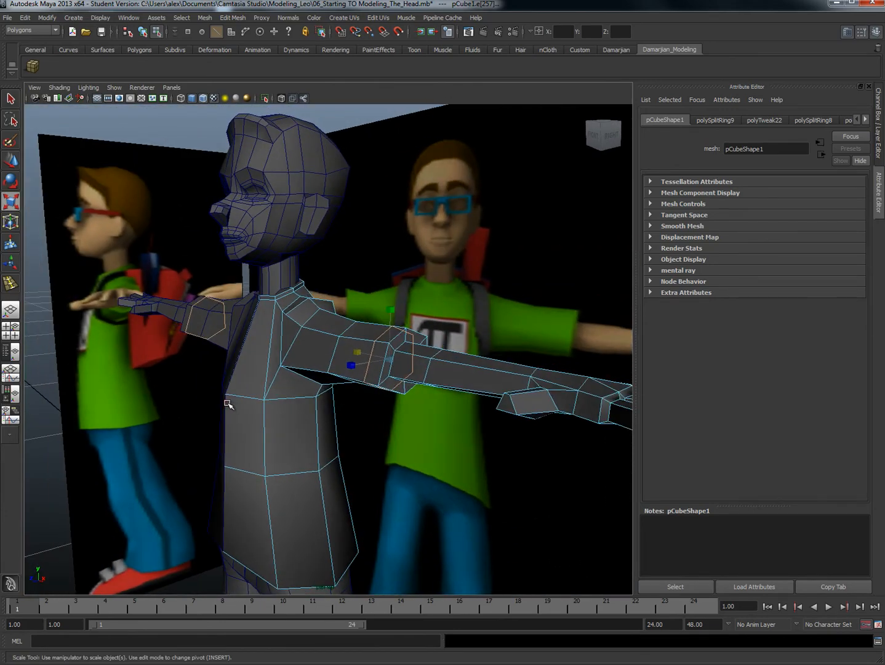
Step: Pull the shirt's centre-front chest vertex slightly forward
{"action": "right_click_drag", "start_coordinate": [228, 404], "coordinate": [199, 400]}
{"action": "left_click_drag", "start_coordinate": [230, 403], "coordinate": [233, 405]}
{"action": "left_click_drag", "start_coordinate": [234, 406], "coordinate": [198, 389], "text": "alt"}
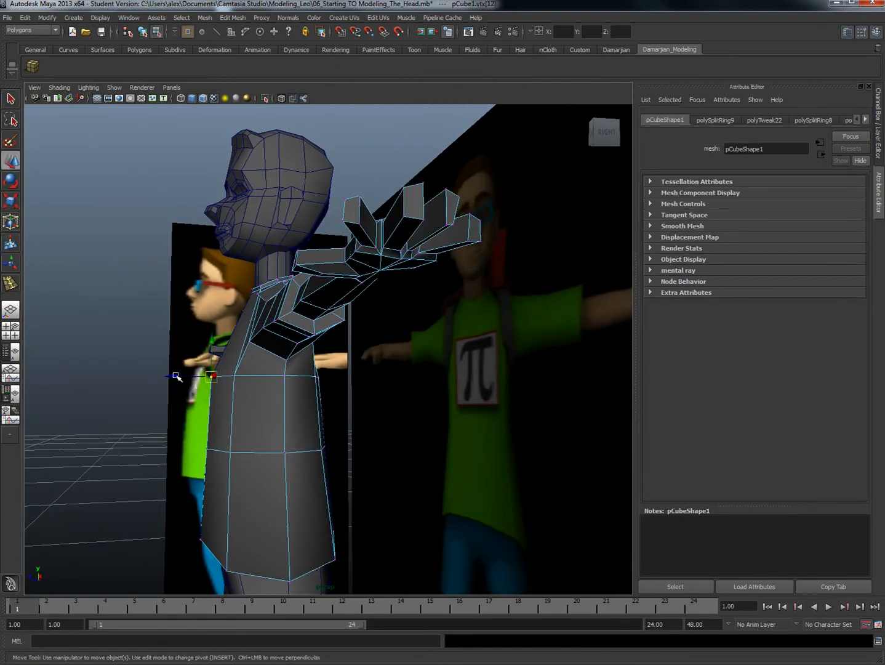
{"action": "left_click_drag", "start_coordinate": [175, 376], "coordinate": [330, 312], "text": "alt"}
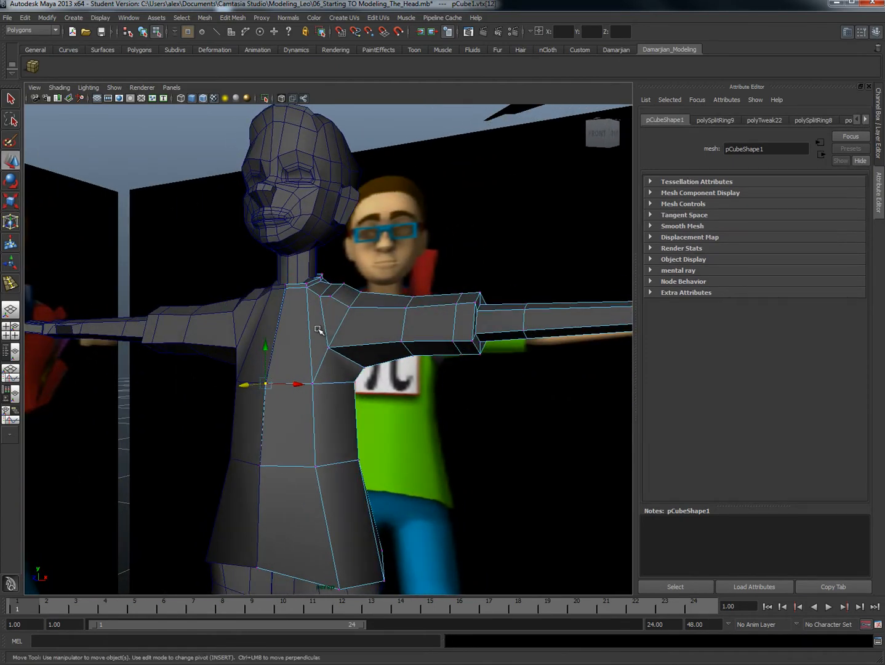
Step: Insert an edge loop across the shirt's upper chest and around the shoulder, above the armpit
{"action": "right_click", "coordinate": [314, 331], "text": "shift"}
{"action": "right_click_drag", "start_coordinate": [341, 321], "coordinate": [284, 351], "text": "shift"}
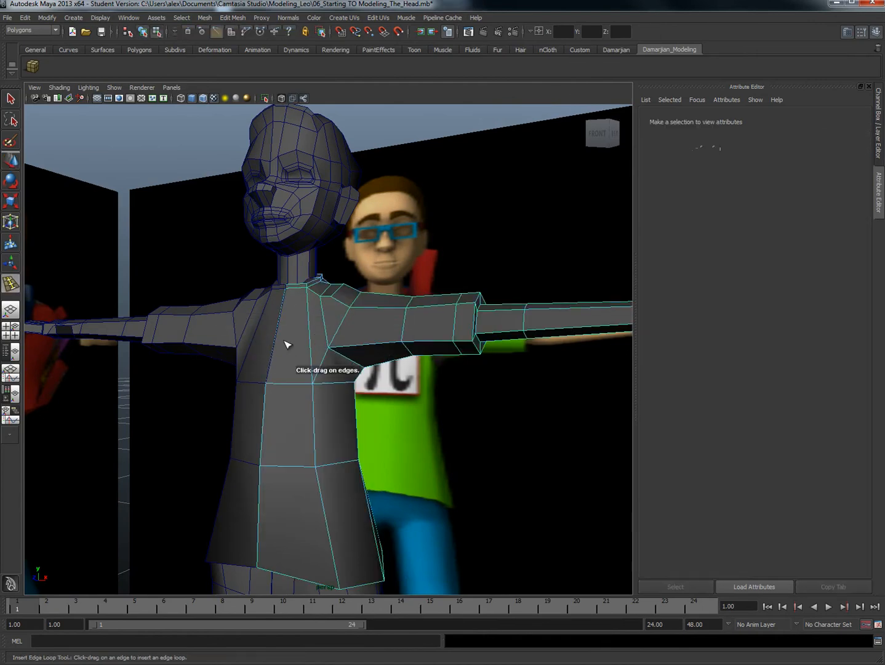
{"action": "left_click_drag", "start_coordinate": [277, 342], "coordinate": [285, 372]}
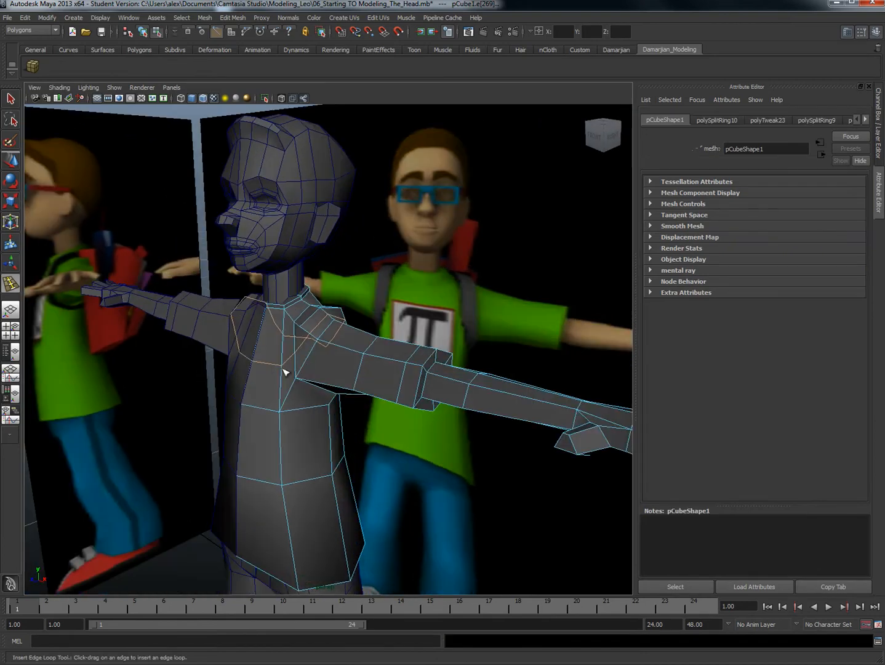
Step: Pull the centre and neighbouring front vertices of the new upper-chest loop forward to round out the chest
{"action": "key", "text": "w"}
{"action": "right_click_drag", "start_coordinate": [268, 363], "coordinate": [266, 345]}
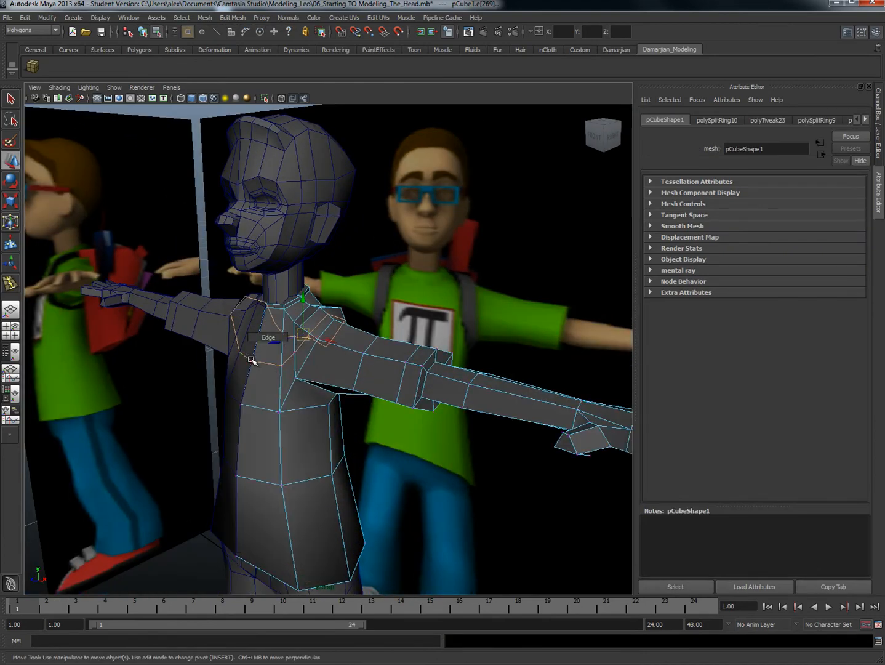
{"action": "left_click", "coordinate": [252, 359]}
{"action": "left_click_drag", "start_coordinate": [224, 367], "coordinate": [219, 370]}
{"action": "left_click", "coordinate": [275, 367]}
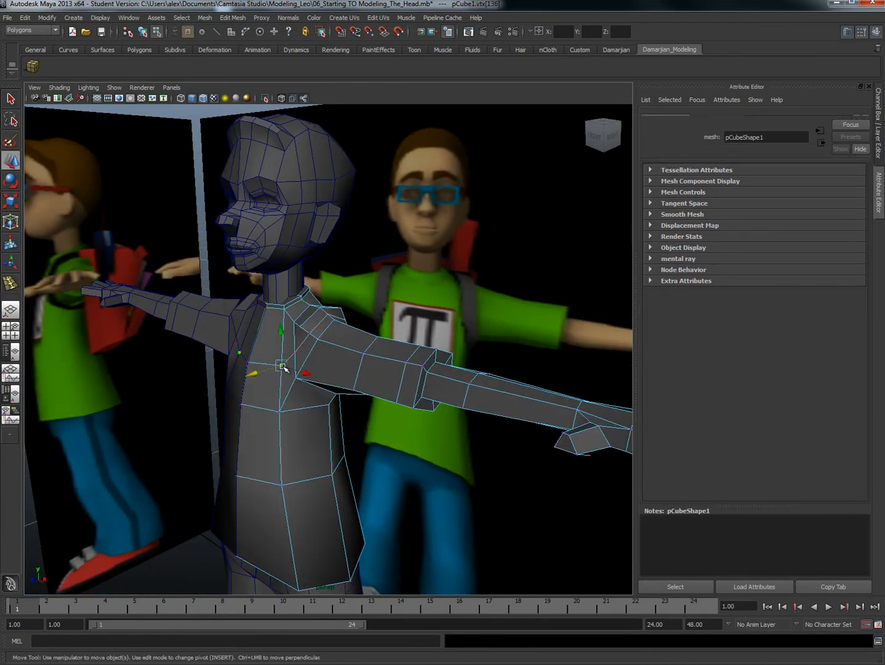
{"action": "left_click_drag", "start_coordinate": [252, 377], "coordinate": [286, 353], "text": "alt"}
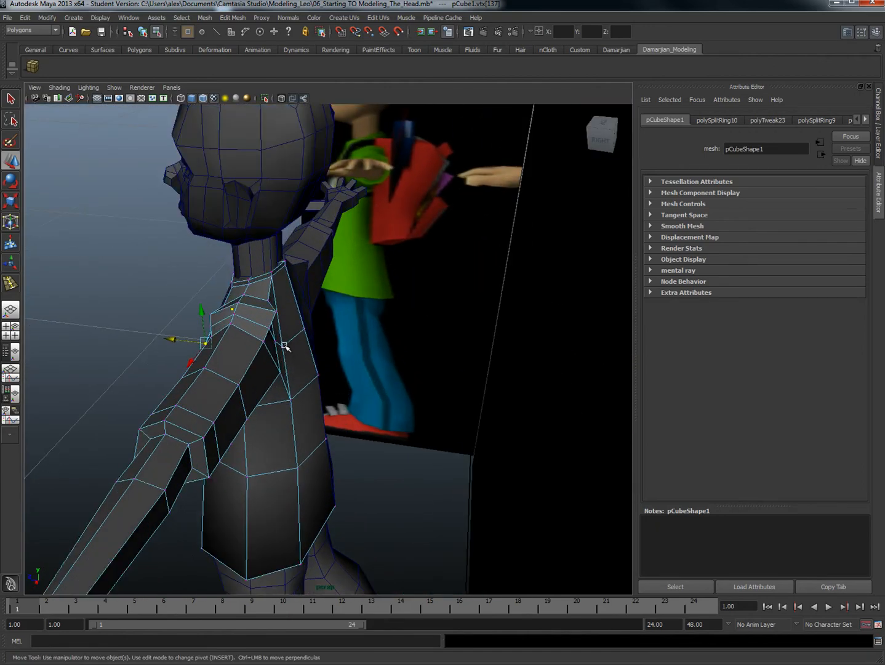
Step: Reposition the shirt's back vertices behind the shoulder and armpit to smooth the upper back
{"action": "left_click", "coordinate": [282, 349]}
{"action": "mouse_move", "coordinate": [269, 347]}
{"action": "left_mouse_down", "text": "alt"}
{"action": "mouse_move", "coordinate": [285, 371]}
{"action": "mouse_move", "coordinate": [266, 333]}
{"action": "left_mouse_up", "text": "alt"}
{"action": "left_click", "coordinate": [263, 391]}
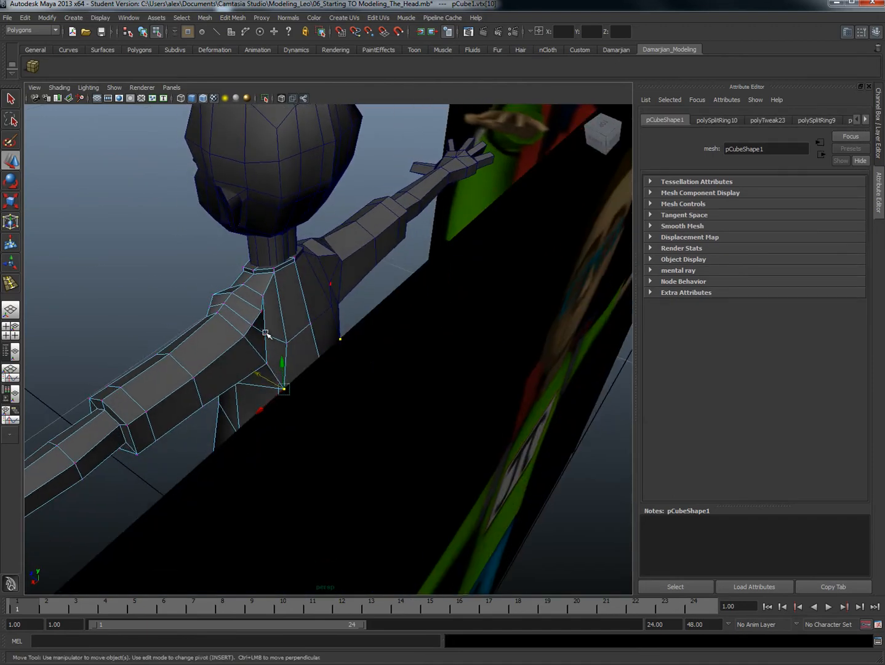
{"action": "left_click", "coordinate": [265, 332]}
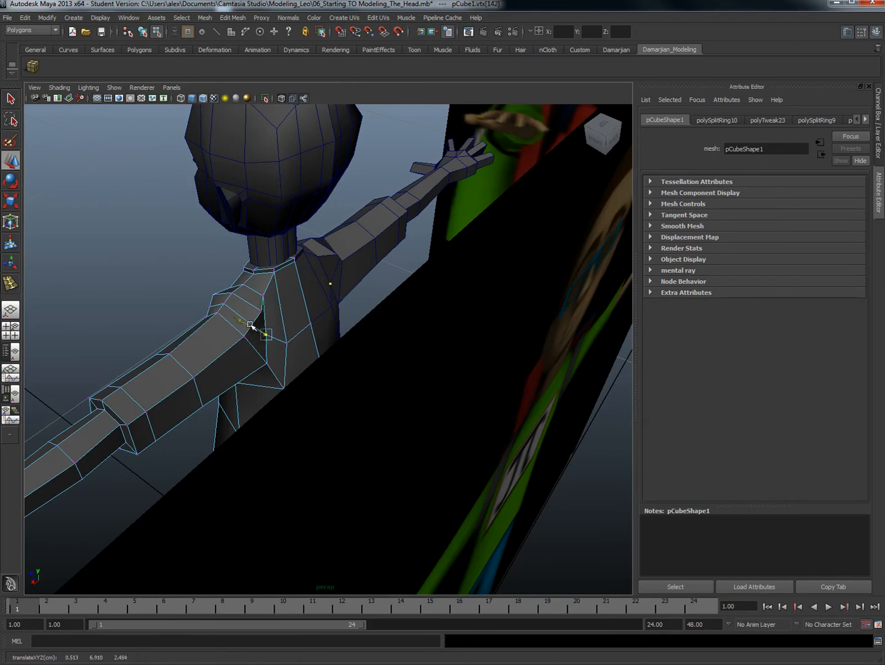
{"action": "left_click_drag", "start_coordinate": [294, 330], "coordinate": [266, 372], "text": "alt"}
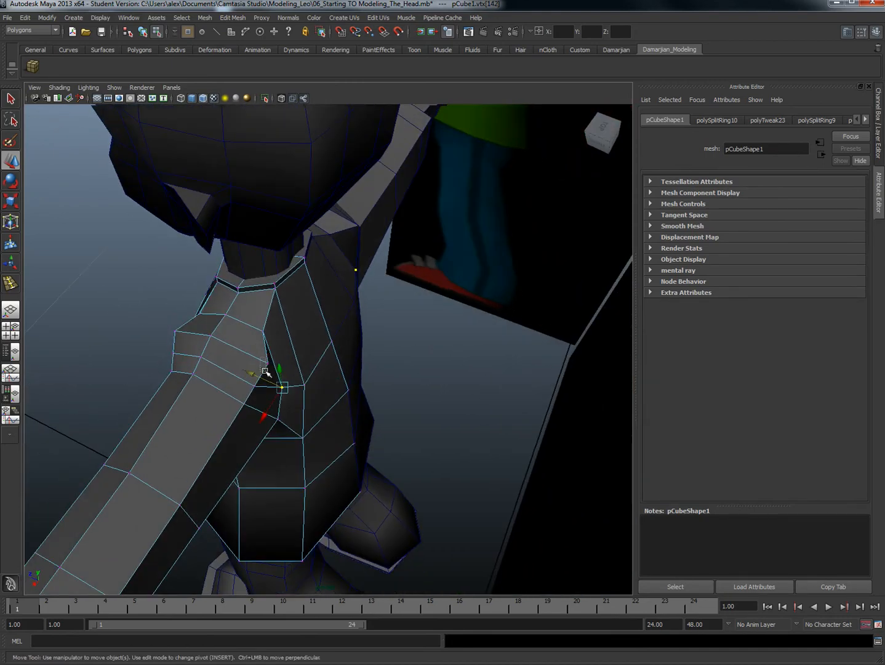
Step: Move the back and front vertices of the shoulder loop inward to slim the shirt's shoulder
{"action": "left_click", "coordinate": [268, 364]}
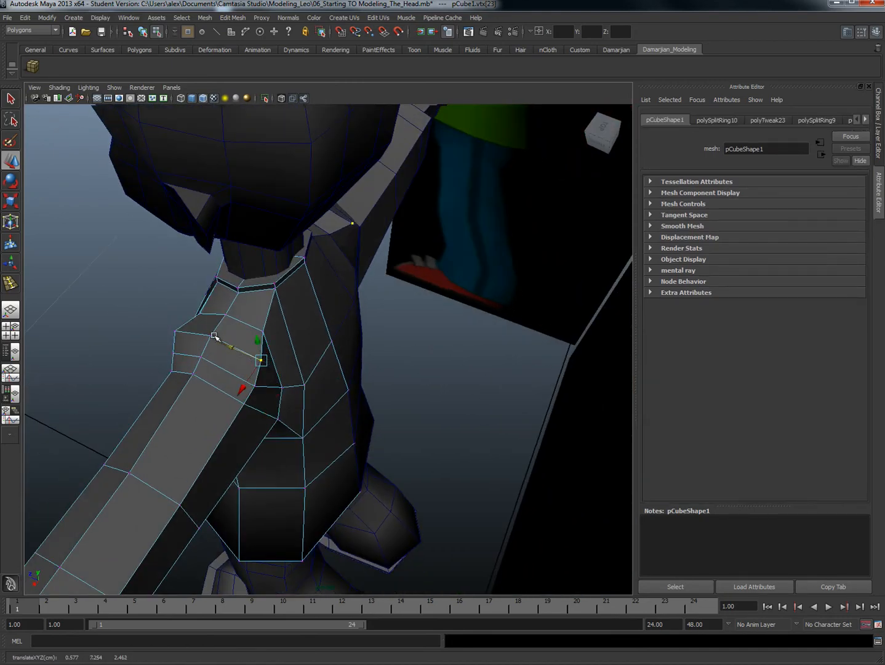
{"action": "left_click", "coordinate": [176, 335]}
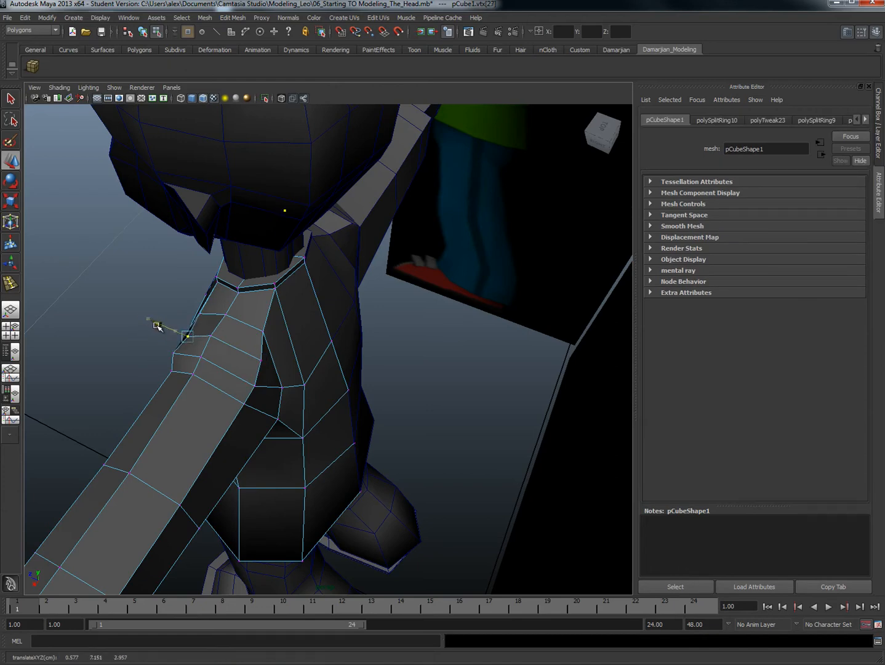
{"action": "left_click_drag", "start_coordinate": [157, 327], "coordinate": [321, 443], "text": "alt"}
Step: Scale the mid-sleeve vertex ring narrower from front to back
{"action": "left_click_drag", "start_coordinate": [359, 387], "coordinate": [352, 348], "text": "alt"}
{"action": "left_click_drag", "start_coordinate": [368, 424], "coordinate": [370, 426]}
{"action": "left_click_drag", "start_coordinate": [369, 426], "coordinate": [358, 445], "text": "alt"}
{"action": "key", "text": "r"}
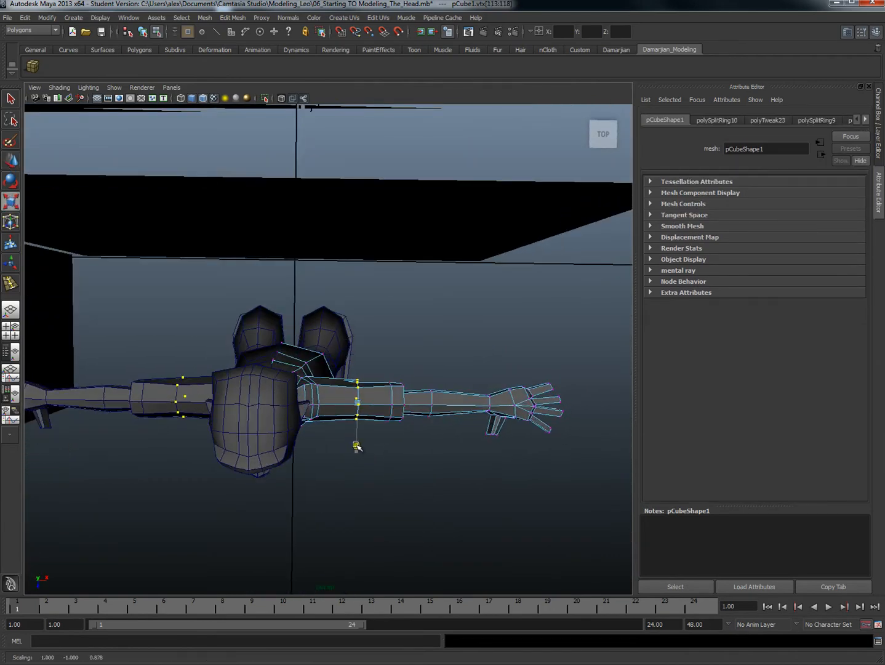
{"action": "right_click_drag", "start_coordinate": [393, 394], "coordinate": [390, 364]}
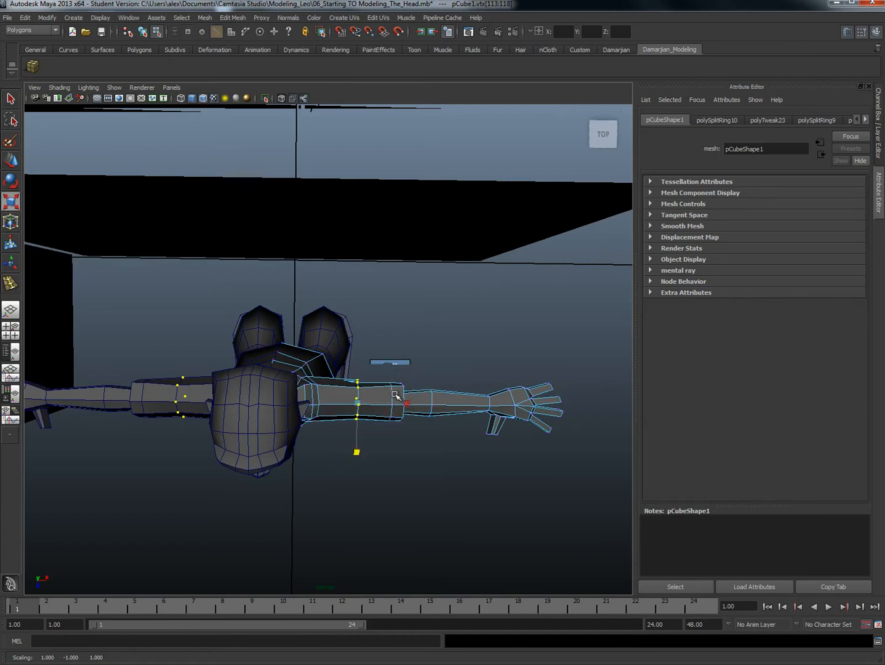
Step: Scale the edge loop near the cuff and the cuff's end loop wider from front to back to flare the sleeve
{"action": "double_click", "coordinate": [393, 399]}
{"action": "left_click_drag", "start_coordinate": [390, 452], "coordinate": [389, 463]}
{"action": "double_click", "coordinate": [405, 401]}
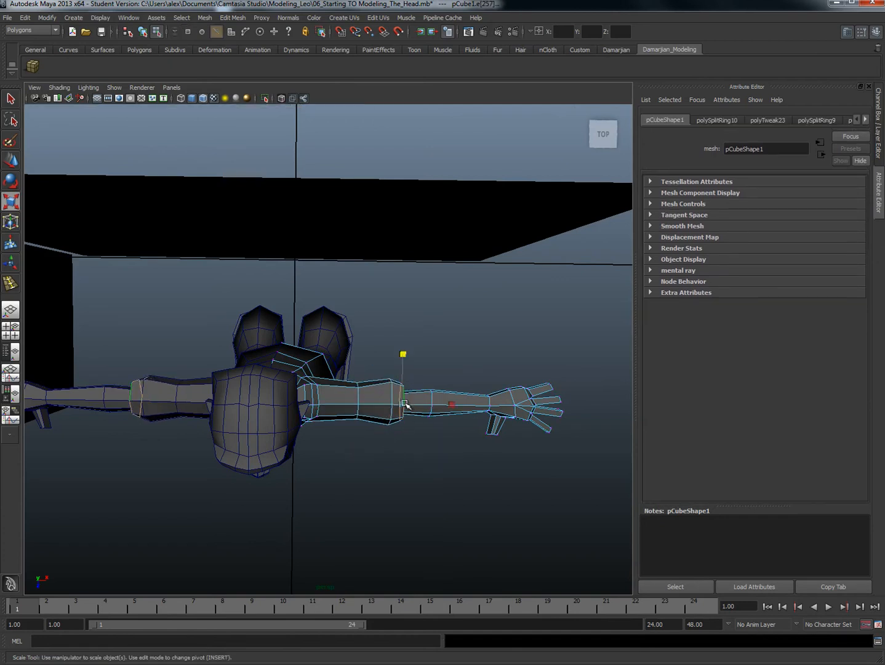
{"action": "left_click_drag", "start_coordinate": [404, 362], "coordinate": [405, 348]}
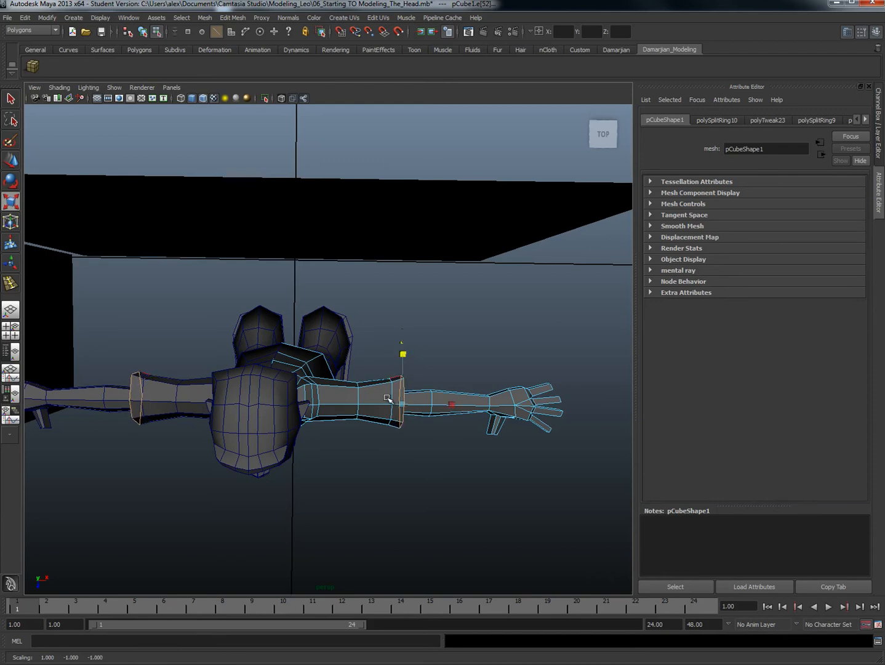
Step: Adjust the shirt's upper-back vertices behind the shoulder from above to round out the back
{"action": "left_click_drag", "start_coordinate": [343, 373], "coordinate": [328, 395], "text": "alt"}
{"action": "scroll", "coordinate": [327, 395], "scroll_direction": "up", "scroll_amount": 3}
{"action": "right_click", "coordinate": [311, 385]}
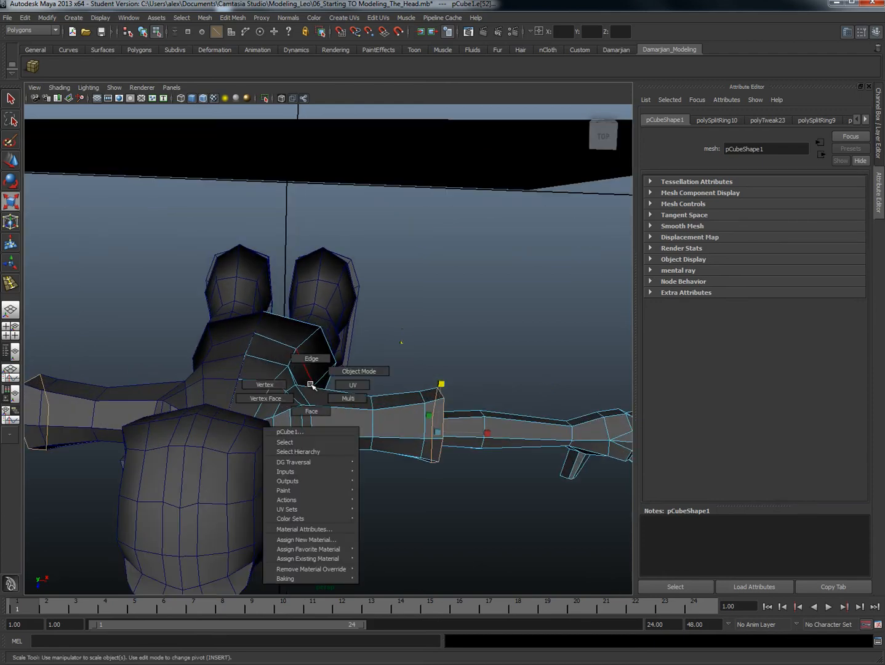
{"action": "right_click_drag", "start_coordinate": [262, 374], "coordinate": [262, 375]}
{"action": "left_click", "coordinate": [295, 386]}
{"action": "left_click_drag", "start_coordinate": [305, 377], "coordinate": [305, 373], "text": "alt"}
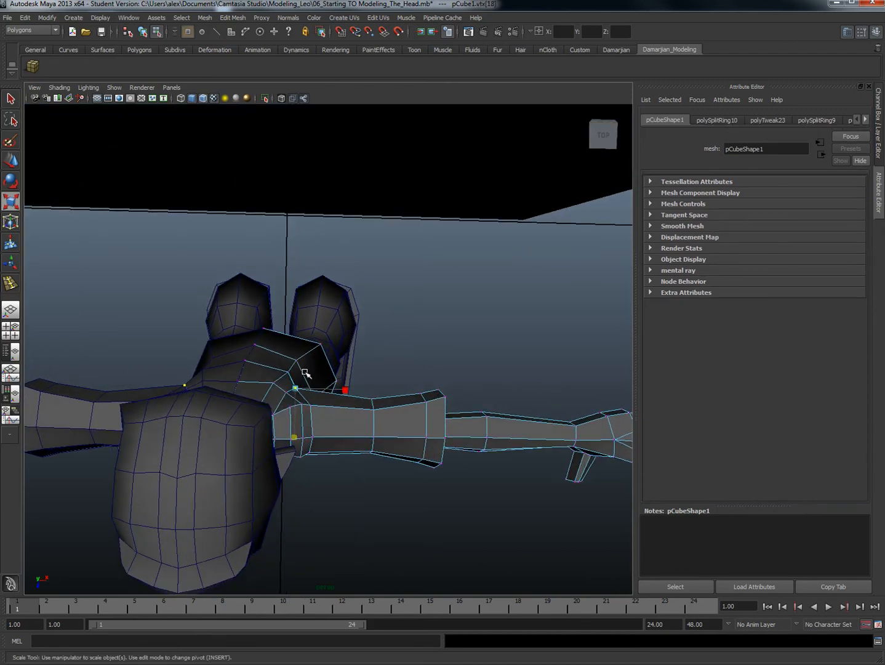
{"action": "key", "text": "w"}
{"action": "left_click_drag", "start_coordinate": [297, 419], "coordinate": [280, 356], "text": "alt"}
{"action": "scroll", "coordinate": [337, 378], "scroll_direction": "up", "scroll_amount": 2}
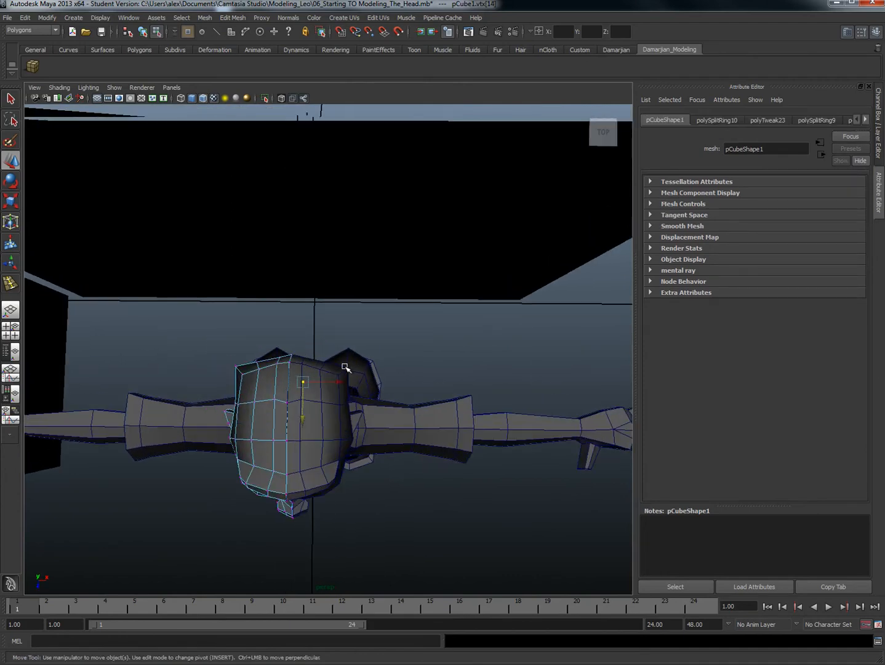
{"action": "left_click", "coordinate": [348, 368]}
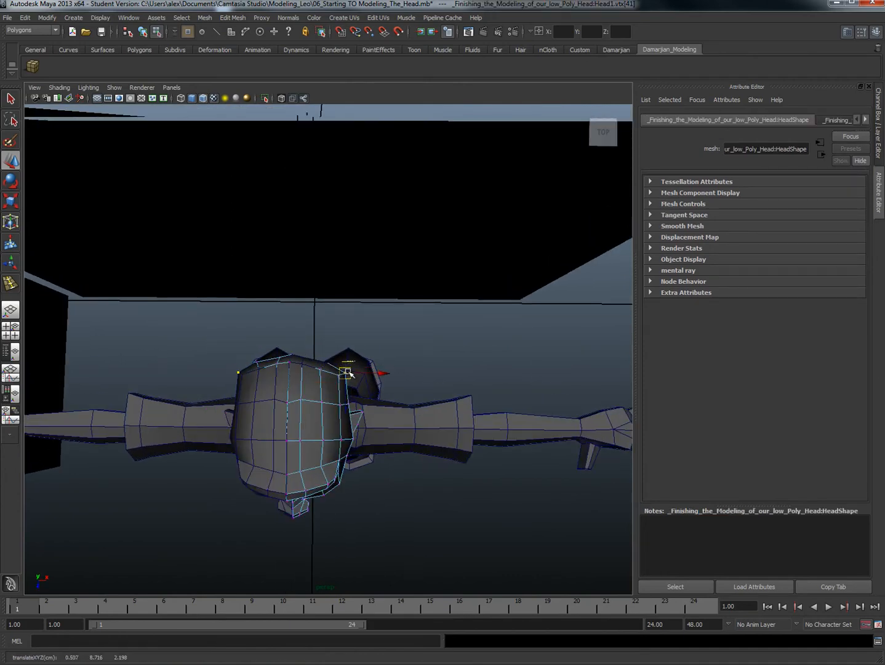
{"action": "left_click", "coordinate": [304, 356]}
Step: Examine the shirt's shape around the model, finishing with the chest seen from the front
{"action": "left_click_drag", "start_coordinate": [302, 379], "coordinate": [283, 286]}
{"action": "left_click_drag", "start_coordinate": [283, 403], "coordinate": [283, 364], "text": "alt"}
{"action": "scroll", "coordinate": [308, 375], "scroll_direction": "down", "scroll_amount": 5}
{"action": "left_click_drag", "start_coordinate": [354, 412], "coordinate": [333, 367], "text": "alt"}
{"action": "scroll", "coordinate": [322, 386], "scroll_direction": "down", "scroll_amount": 4}
{"action": "scroll", "coordinate": [351, 399], "scroll_direction": "up", "scroll_amount": 4}
{"action": "right_click_drag", "start_coordinate": [332, 365], "coordinate": [273, 362]}
{"action": "left_click", "coordinate": [318, 379]}
{"action": "scroll", "coordinate": [322, 376], "scroll_direction": "up", "scroll_amount": 5}
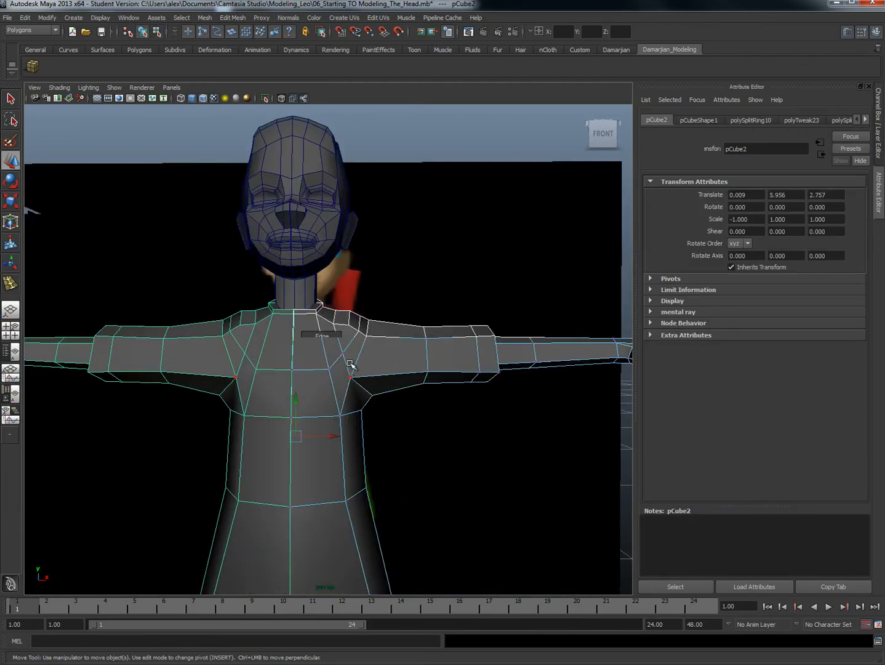
Step: Move the two front chest vertices beside the armpit outward and slightly up
{"action": "left_click_drag", "start_coordinate": [334, 349], "coordinate": [346, 335], "text": "alt"}
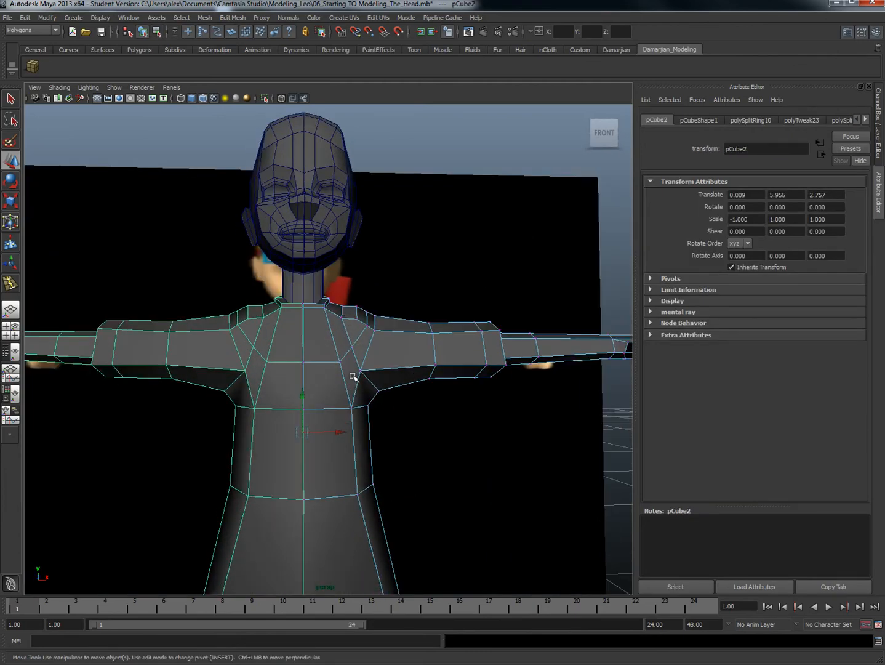
{"action": "left_click_drag", "start_coordinate": [341, 398], "coordinate": [364, 401]}
{"action": "left_click_drag", "start_coordinate": [334, 351], "coordinate": [348, 370]}
{"action": "left_click_drag", "start_coordinate": [340, 347], "coordinate": [347, 355]}
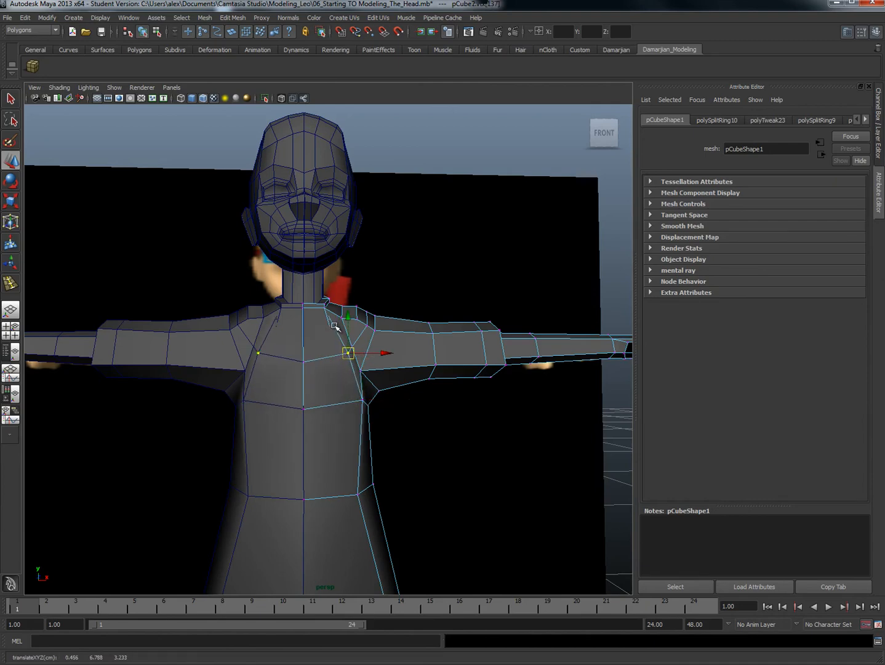
{"action": "scroll", "coordinate": [339, 340], "scroll_direction": "up", "scroll_amount": 3}
{"action": "middle_click_drag", "start_coordinate": [340, 340], "coordinate": [323, 337], "text": "alt"}
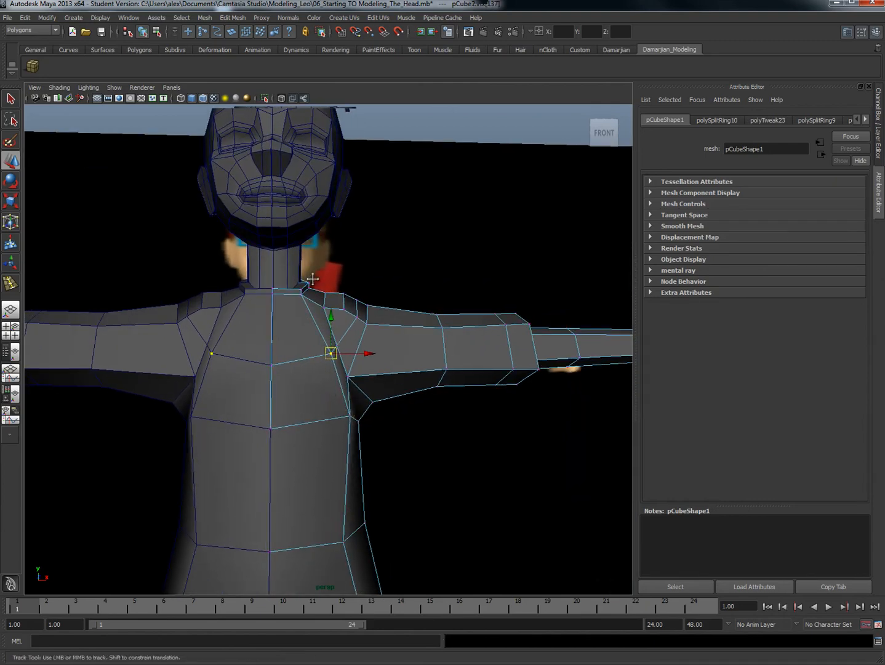
Step: Adjust the shirt's front neckline corner vertices beside the neck
{"action": "middle_click_drag", "start_coordinate": [310, 285], "coordinate": [332, 359], "text": "alt"}
{"action": "scroll", "coordinate": [332, 359], "scroll_direction": "up", "scroll_amount": 5}
{"action": "left_click", "coordinate": [336, 377]}
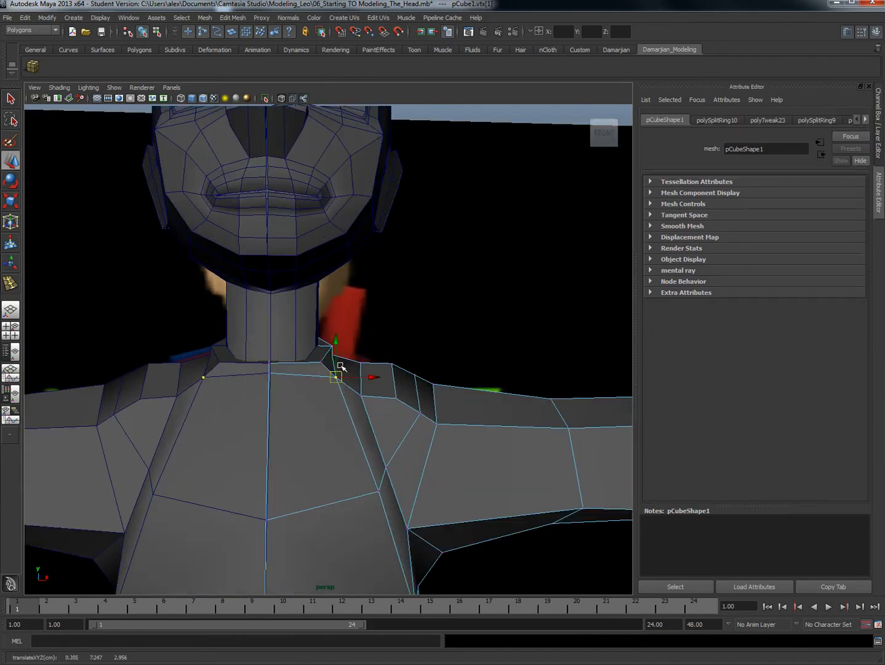
{"action": "left_click", "coordinate": [333, 354]}
Step: Pull the shirt's centre-front neckline vertex slightly down
{"action": "left_click", "coordinate": [271, 363]}
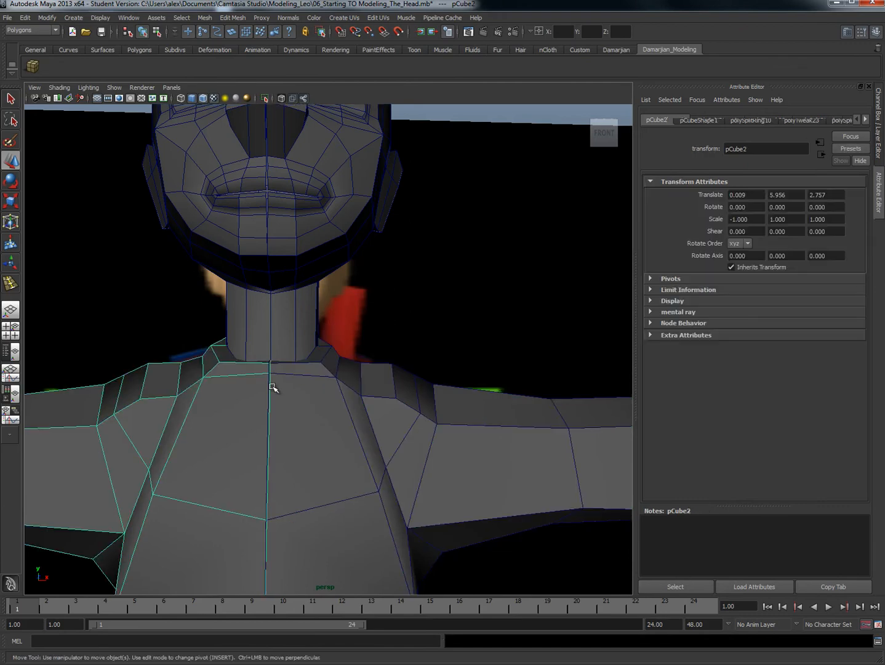
{"action": "key", "text": "space"}
{"action": "left_click_drag", "start_coordinate": [279, 395], "coordinate": [201, 415], "text": "alt"}
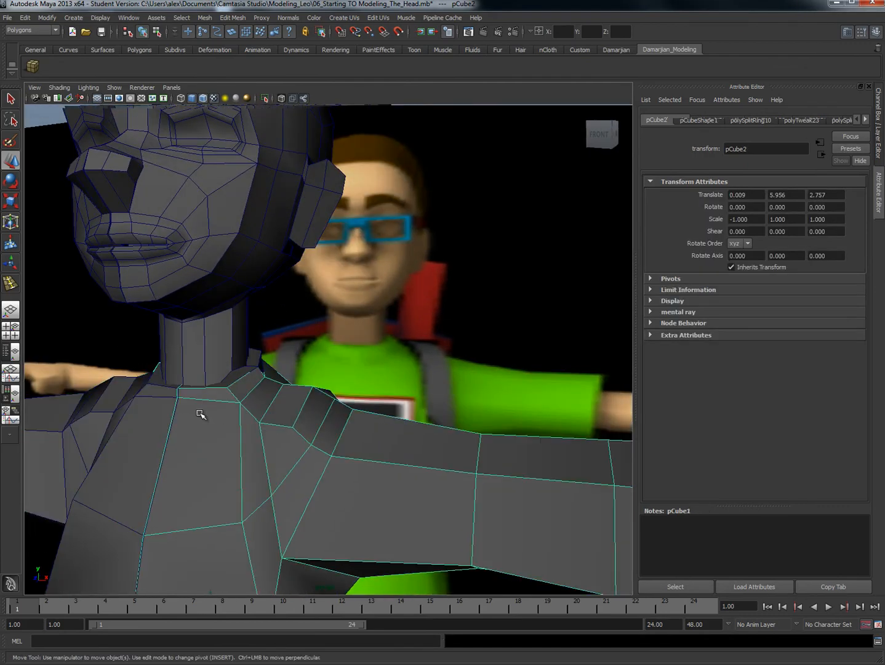
{"action": "right_click_drag", "start_coordinate": [200, 414], "coordinate": [182, 394]}
{"action": "left_click", "coordinate": [178, 400]}
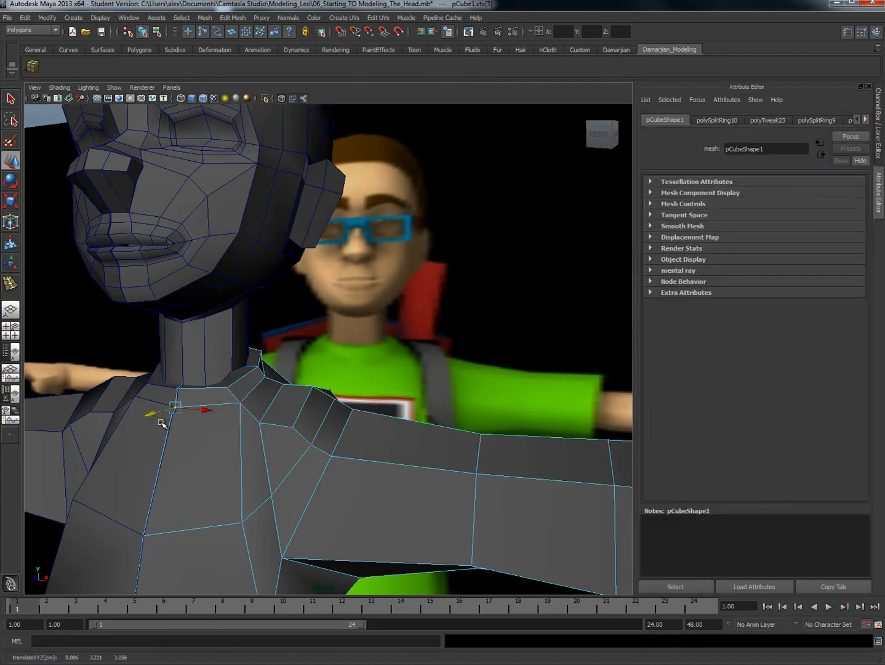
Step: Lower the centre-front vertex of the shirt's hem slightly
{"action": "left_click_drag", "start_coordinate": [156, 476], "coordinate": [694, 421], "text": "alt"}
{"action": "right_click_drag", "start_coordinate": [694, 421], "coordinate": [409, 419], "text": "alt"}
{"action": "middle_click_drag", "start_coordinate": [409, 419], "coordinate": [434, 387], "text": "alt"}
{"action": "right_click_drag", "start_coordinate": [341, 394], "coordinate": [351, 424], "text": "alt"}
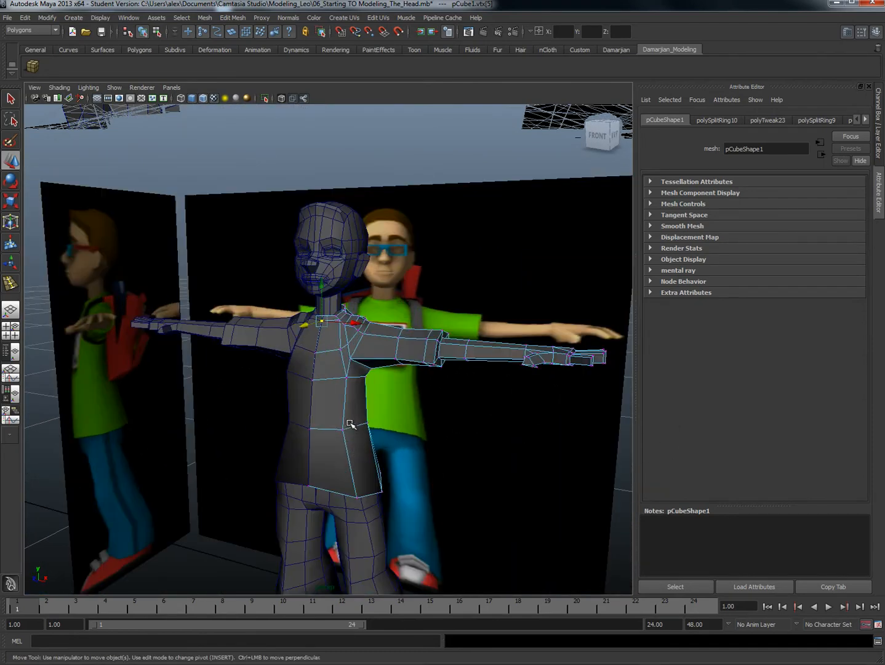
{"action": "left_click", "coordinate": [306, 483]}
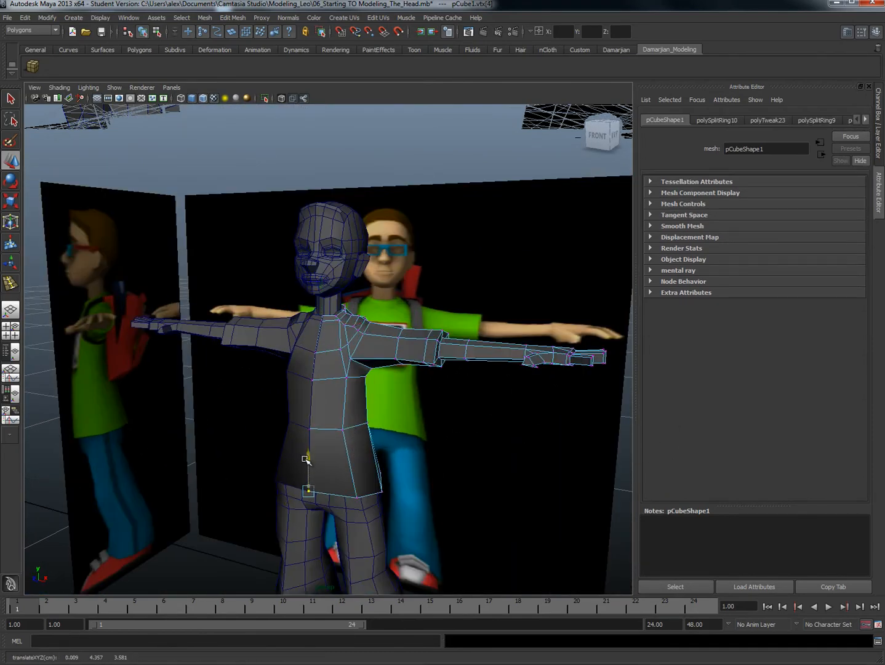
{"action": "left_click_drag", "start_coordinate": [281, 482], "coordinate": [338, 467], "text": "alt"}
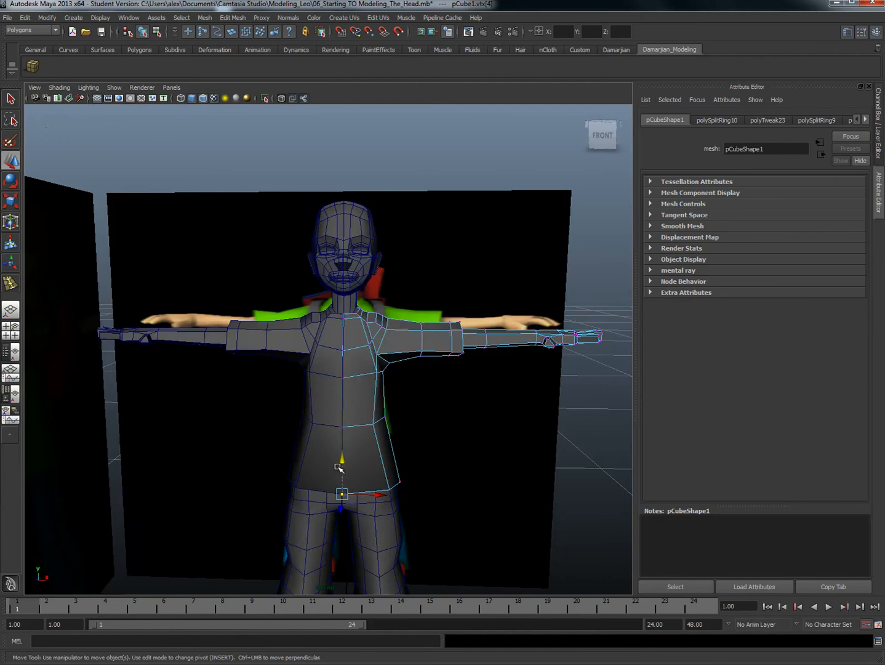
Step: Select all of the character's meshes in object mode and isolate them in the viewport
{"action": "right_click", "coordinate": [367, 336]}
{"action": "right_click_drag", "start_coordinate": [369, 338], "coordinate": [384, 348], "text": "alt"}
{"action": "left_click_drag", "start_coordinate": [420, 373], "coordinate": [231, 510]}
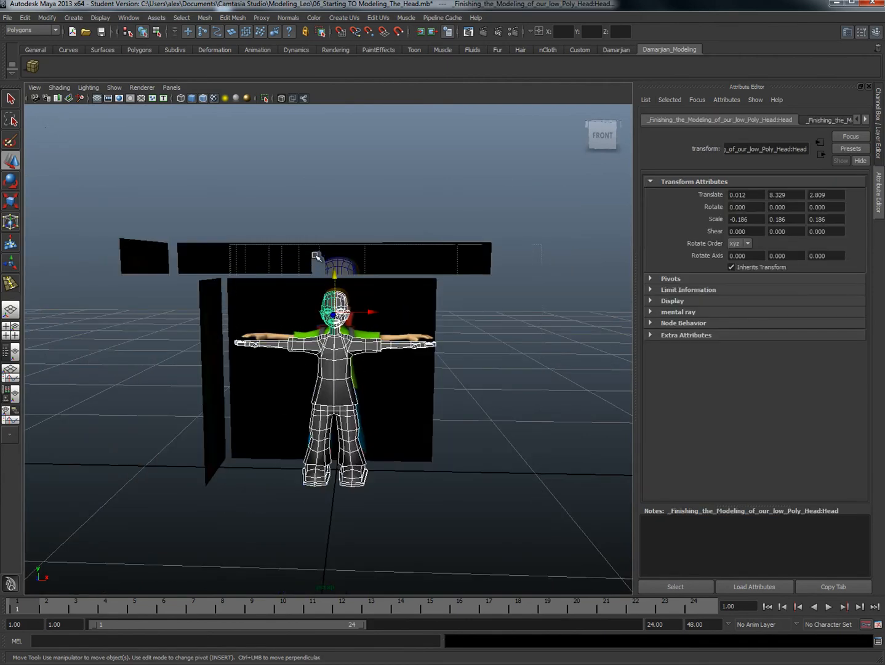
{"action": "left_click", "coordinate": [266, 99]}
Step: Shift the shirt's shoulder-blade vertex on the back toward the spine
{"action": "left_click_drag", "start_coordinate": [386, 373], "coordinate": [431, 404], "text": "alt"}
{"action": "left_click", "coordinate": [435, 417]}
{"action": "right_click_drag", "start_coordinate": [434, 418], "coordinate": [463, 425], "text": "alt"}
{"action": "left_click_drag", "start_coordinate": [462, 424], "coordinate": [350, 376], "text": "alt"}
{"action": "left_click", "coordinate": [336, 395]}
{"action": "right_click_drag", "start_coordinate": [349, 377], "coordinate": [434, 377], "text": "alt"}
{"action": "left_click_drag", "start_coordinate": [312, 354], "coordinate": [348, 350], "text": "alt"}
{"action": "right_click_drag", "start_coordinate": [347, 350], "coordinate": [291, 336]}
{"action": "left_click", "coordinate": [331, 339]}
{"action": "left_click_drag", "start_coordinate": [332, 342], "coordinate": [306, 342], "text": "alt"}
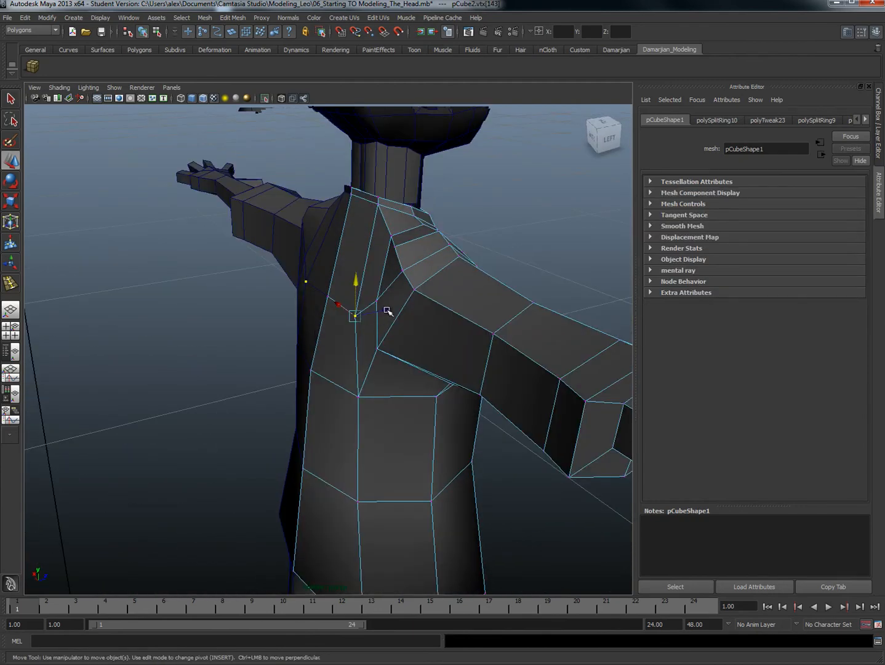
{"action": "middle_click_drag", "start_coordinate": [387, 311], "coordinate": [379, 314]}
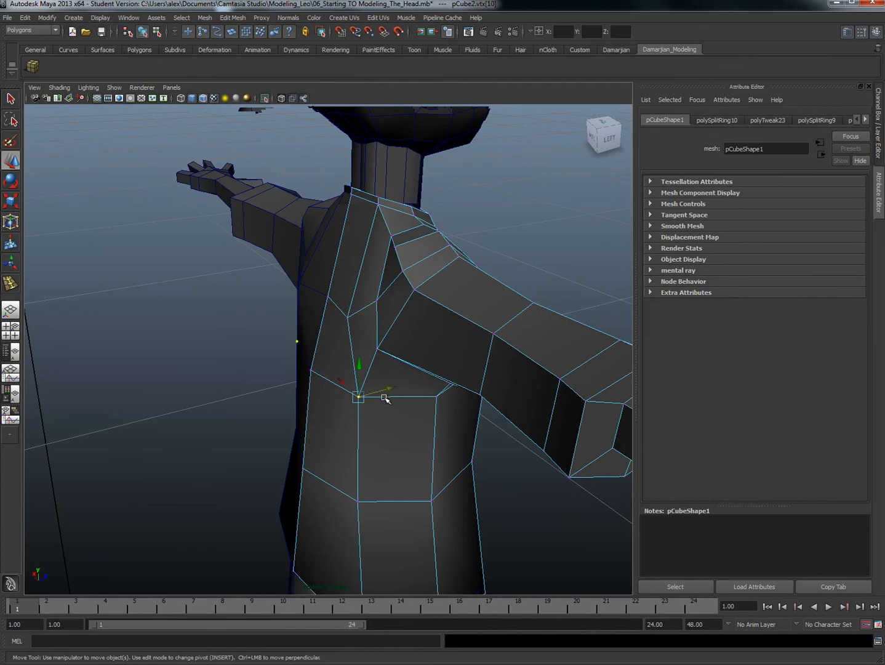
Step: Adjust the back vertices below the armpit and at the waist, moving the one below the armpit toward the spine
{"action": "left_click_drag", "start_coordinate": [388, 387], "coordinate": [377, 388]}
{"action": "middle_click_drag", "start_coordinate": [368, 450], "coordinate": [362, 383], "text": "alt"}
{"action": "left_click_drag", "start_coordinate": [345, 417], "coordinate": [404, 416]}
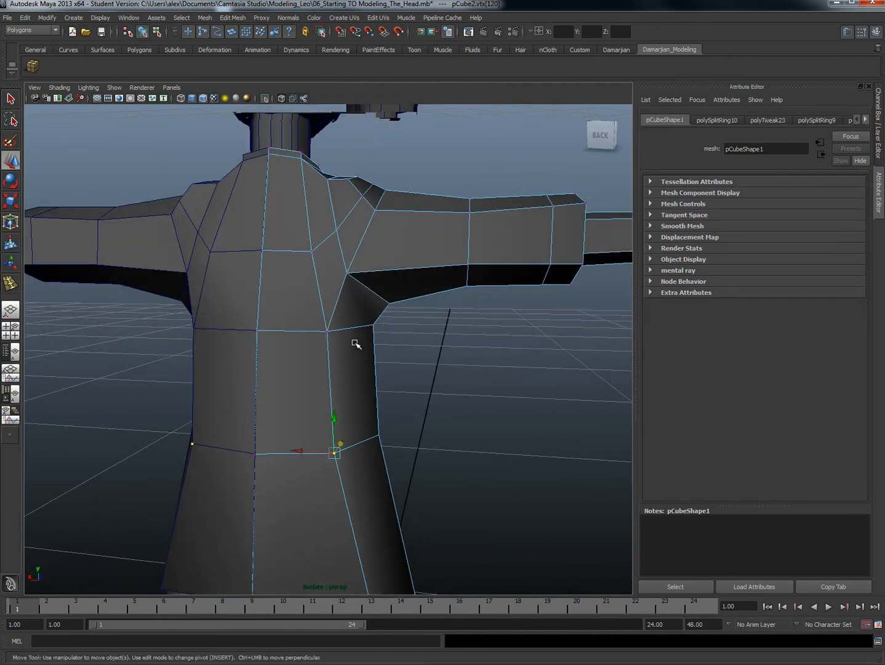
{"action": "left_click_drag", "start_coordinate": [291, 330], "coordinate": [285, 331]}
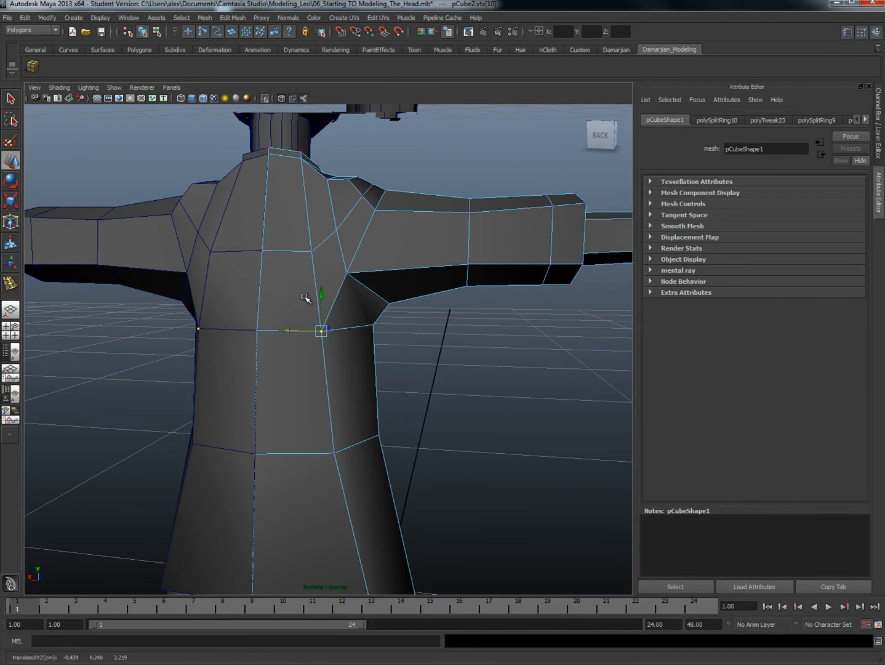
Step: Select the vertices around the shirt's collar and raise them slightly
{"action": "left_click_drag", "start_coordinate": [341, 260], "coordinate": [284, 239], "text": "alt"}
{"action": "left_click_drag", "start_coordinate": [284, 238], "coordinate": [346, 269]}
{"action": "left_click_drag", "start_coordinate": [346, 270], "coordinate": [310, 307], "text": "alt"}
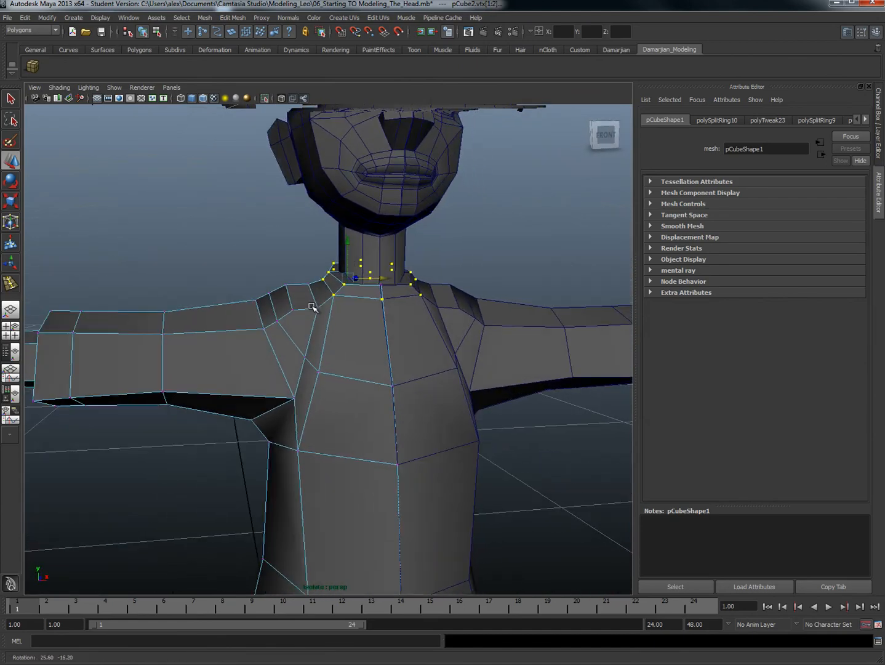
{"action": "left_click_drag", "start_coordinate": [354, 242], "coordinate": [351, 239]}
{"action": "left_click_drag", "start_coordinate": [400, 283], "coordinate": [371, 290], "text": "alt"}
Step: Raise the shoulder vertices beside the collar slightly
{"action": "left_click_drag", "start_coordinate": [300, 296], "coordinate": [306, 311]}
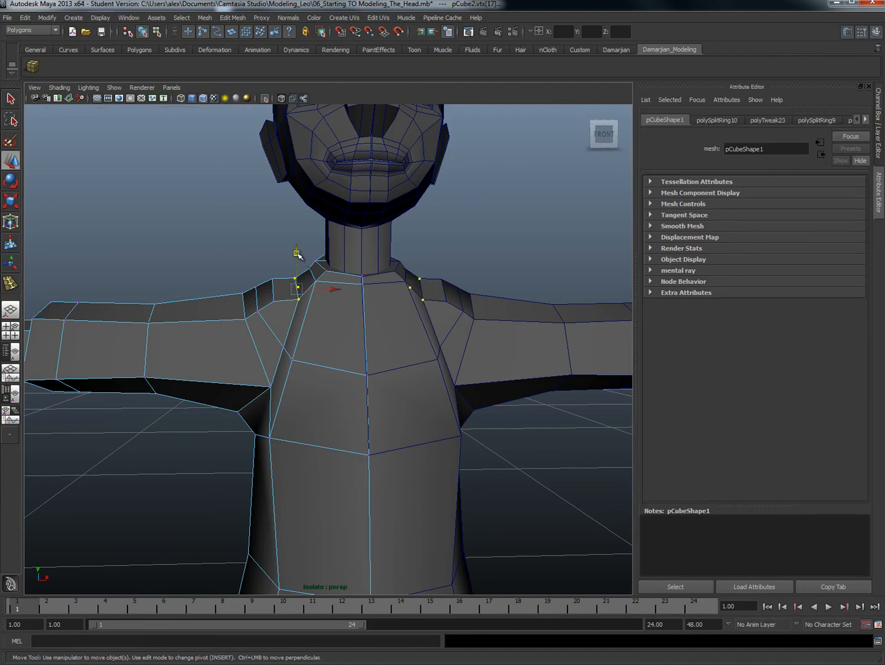
{"action": "left_click_drag", "start_coordinate": [297, 253], "coordinate": [298, 250]}
{"action": "scroll", "coordinate": [387, 331], "scroll_direction": "down", "scroll_amount": 6}
{"action": "left_click_drag", "start_coordinate": [388, 295], "coordinate": [360, 346], "text": "alt"}
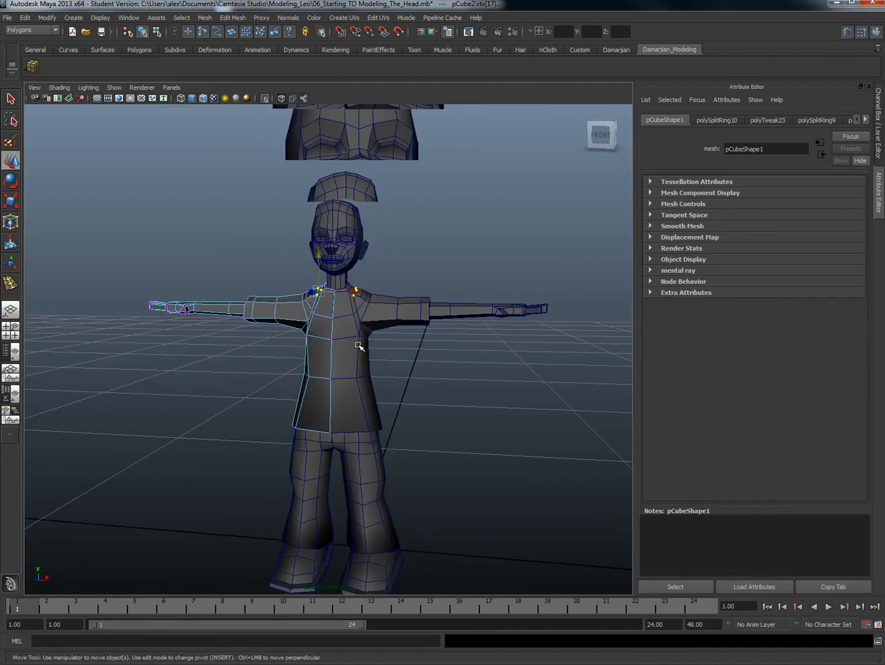
Step: Insert a vertical edge loop down the shirt between the centre line and the side
{"action": "right_click_drag", "start_coordinate": [359, 346], "coordinate": [396, 322]}
{"action": "left_click", "coordinate": [347, 385]}
{"action": "right_click_drag", "start_coordinate": [348, 386], "coordinate": [288, 397], "text": "shift"}
{"action": "left_click_drag", "start_coordinate": [345, 434], "coordinate": [346, 434]}
{"action": "left_click_drag", "start_coordinate": [378, 396], "coordinate": [310, 364], "text": "alt"}
{"action": "key", "text": "w"}
{"action": "right_click_drag", "start_coordinate": [336, 322], "coordinate": [345, 367]}
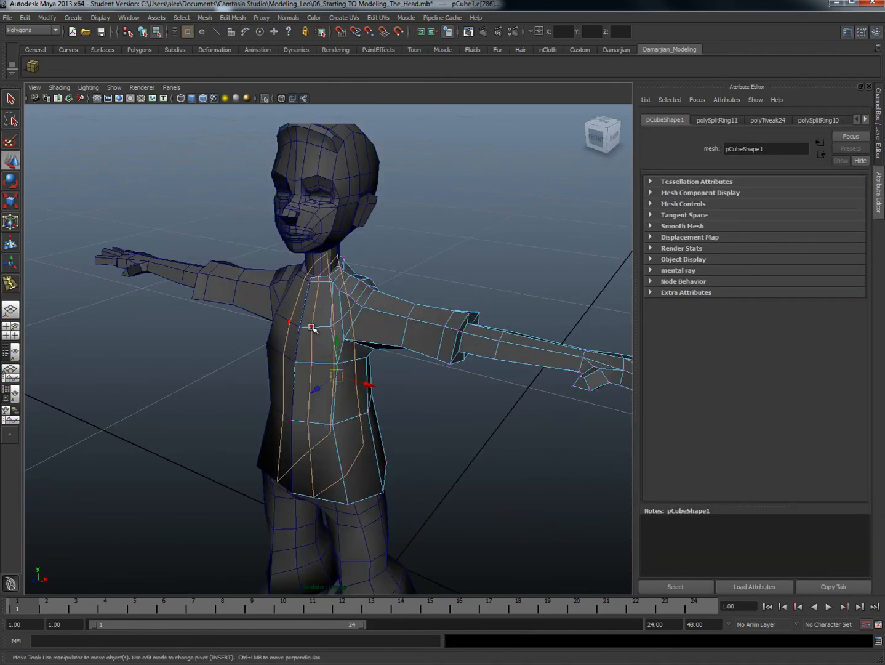
Step: Pull the shirt's front vertices on the new edge loop slightly forward, working down from the chest toward the waist
{"action": "left_click", "coordinate": [312, 327]}
{"action": "left_click_drag", "start_coordinate": [312, 328], "coordinate": [356, 220], "text": "alt"}
{"action": "left_click", "coordinate": [359, 268]}
{"action": "left_click_drag", "start_coordinate": [359, 267], "coordinate": [352, 233], "text": "alt"}
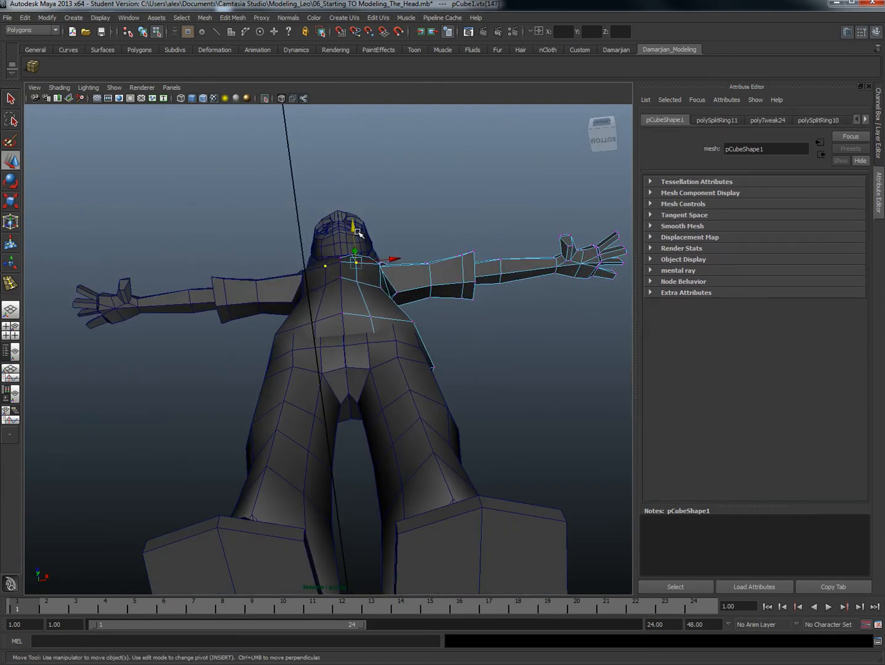
{"action": "left_click", "coordinate": [358, 283]}
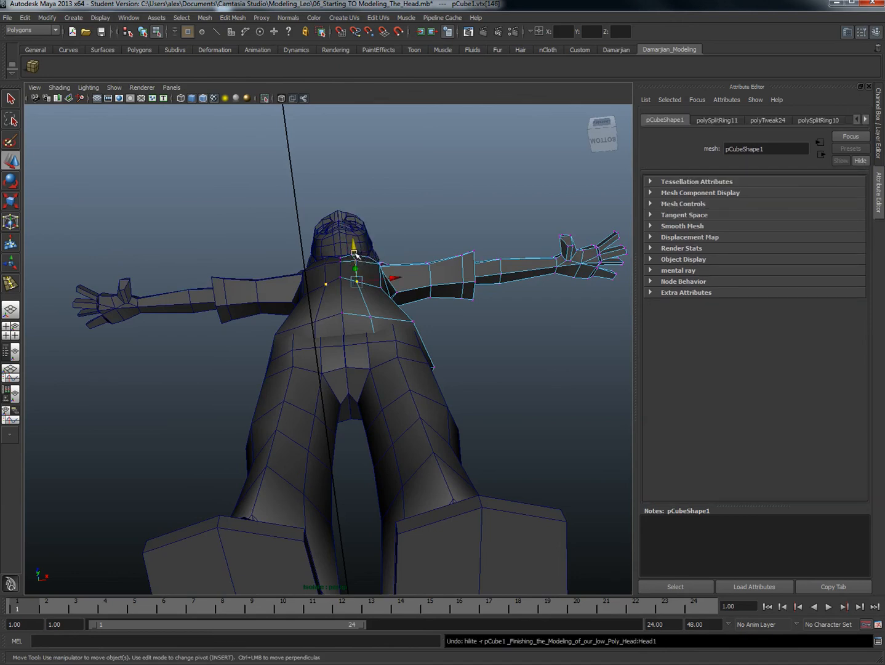
{"action": "left_click_drag", "start_coordinate": [358, 250], "coordinate": [358, 245]}
{"action": "left_click", "coordinate": [369, 318]}
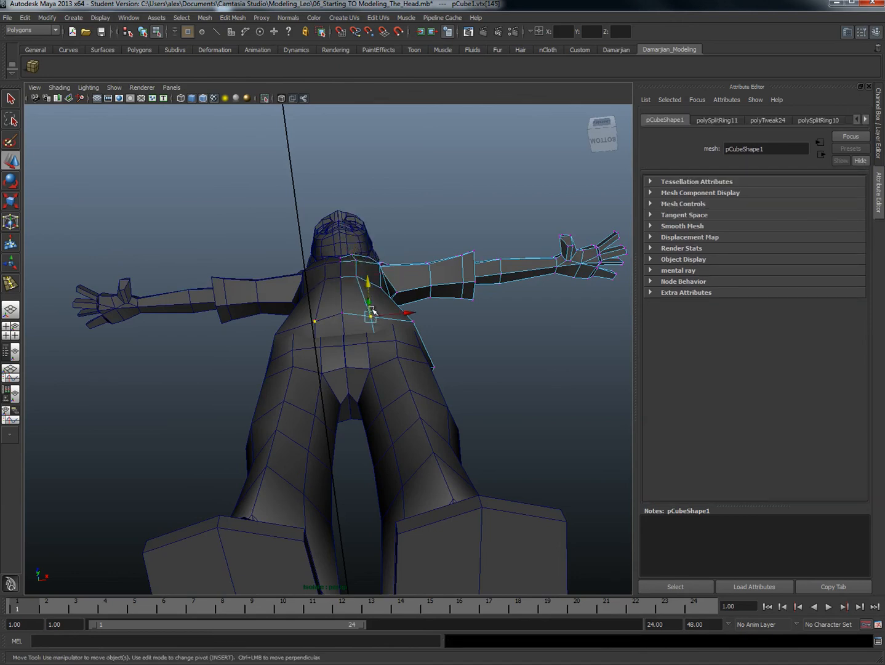
Step: Move the shirt's back vertices at the waist, at the hem and below the armpit outward toward the side
{"action": "left_click_drag", "start_coordinate": [379, 338], "coordinate": [223, 417], "text": "alt"}
{"action": "left_click", "coordinate": [304, 453]}
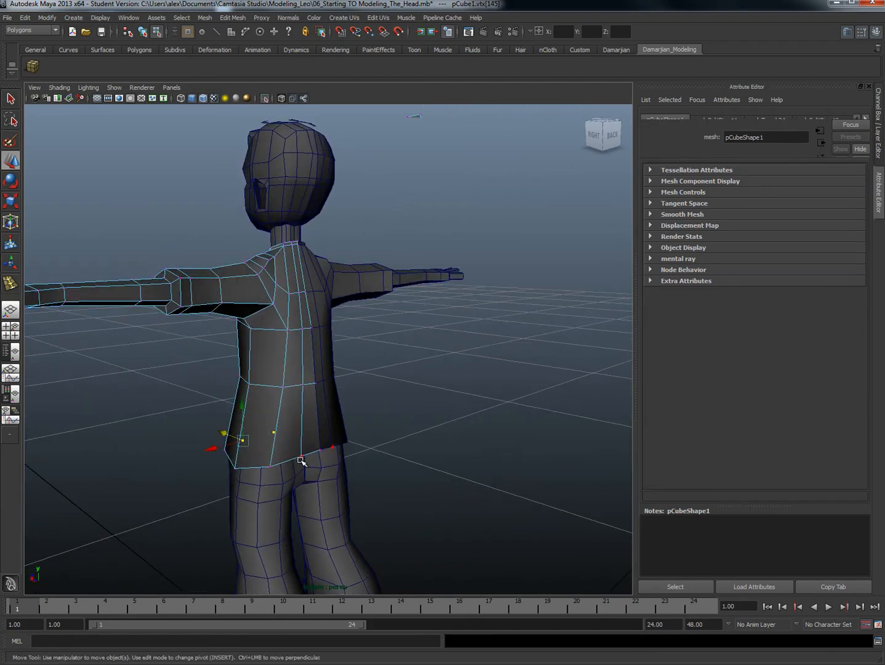
{"action": "left_click", "coordinate": [283, 384]}
{"action": "left_click_drag", "start_coordinate": [276, 395], "coordinate": [253, 405], "text": "alt"}
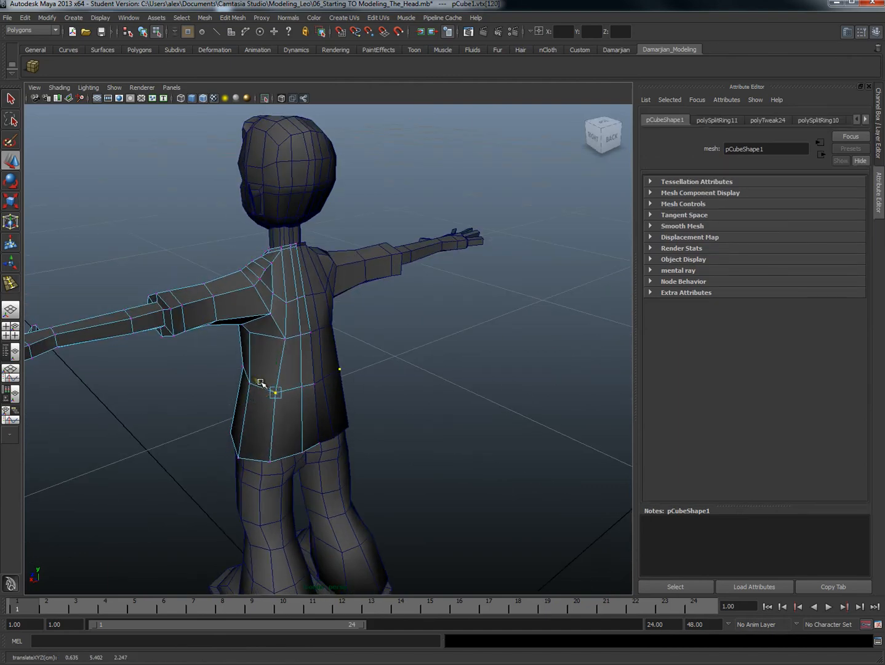
{"action": "left_click", "coordinate": [266, 461]}
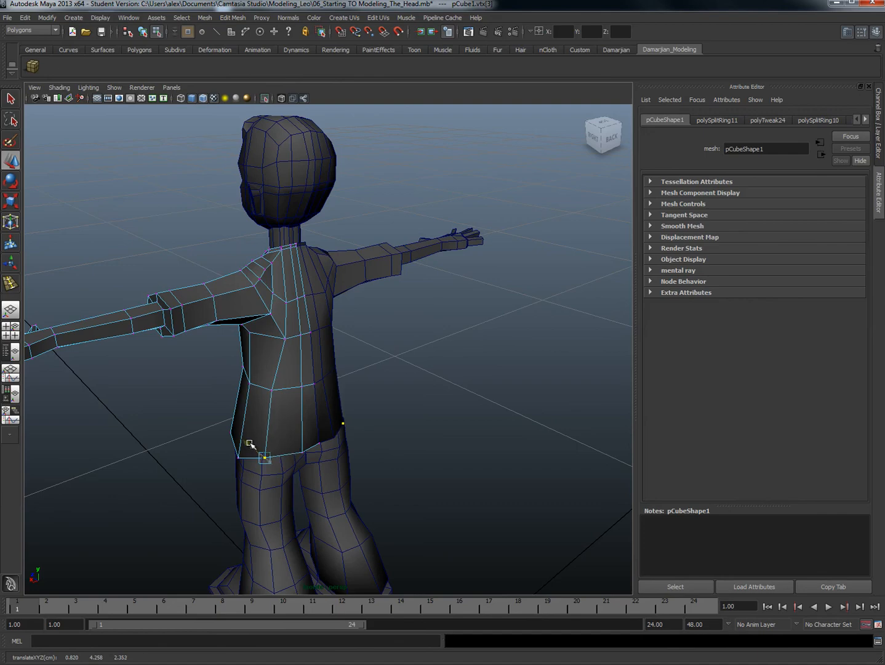
{"action": "left_click", "coordinate": [285, 338]}
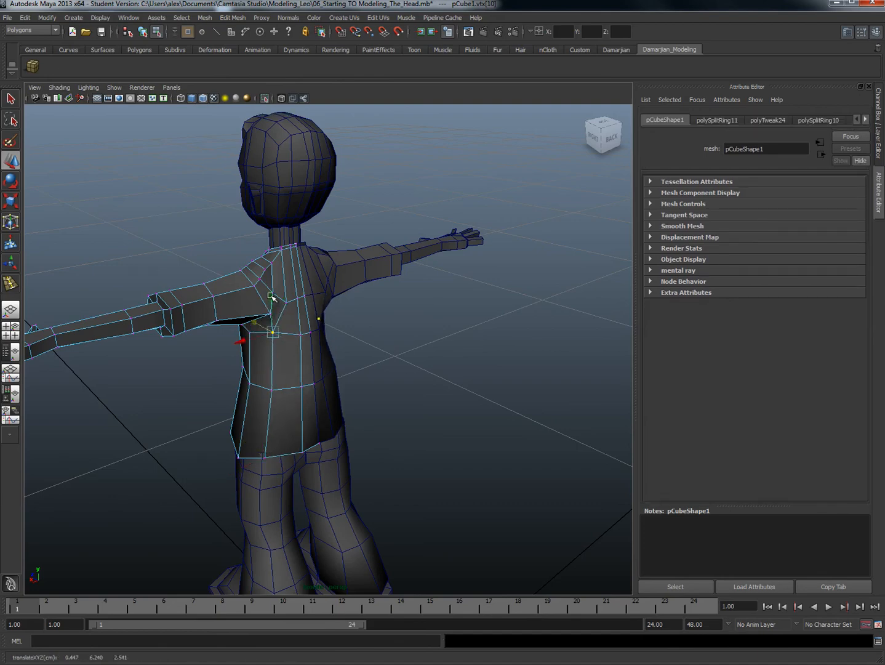
{"action": "left_click_drag", "start_coordinate": [272, 297], "coordinate": [238, 314]}
Step: Adjust the back shoulder vertex beside the shirt's collar
{"action": "left_click", "coordinate": [285, 247]}
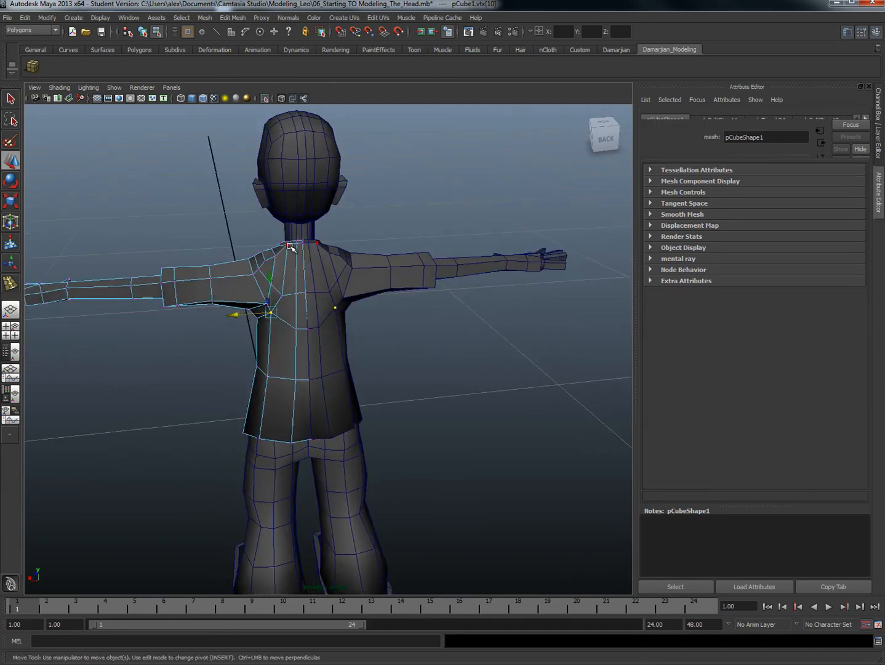
{"action": "scroll", "coordinate": [319, 305], "scroll_direction": "up", "scroll_amount": 3}
{"action": "middle_click_drag", "start_coordinate": [320, 306], "coordinate": [329, 431], "text": "alt"}
{"action": "scroll", "coordinate": [329, 431], "scroll_direction": "up", "scroll_amount": 4}
{"action": "left_click_drag", "start_coordinate": [328, 431], "coordinate": [302, 394], "text": "alt"}
{"action": "left_click_drag", "start_coordinate": [231, 292], "coordinate": [208, 324]}
{"action": "scroll", "coordinate": [211, 470], "scroll_direction": "down", "scroll_amount": 1}
{"action": "middle_click_drag", "start_coordinate": [213, 472], "coordinate": [269, 413], "text": "alt"}
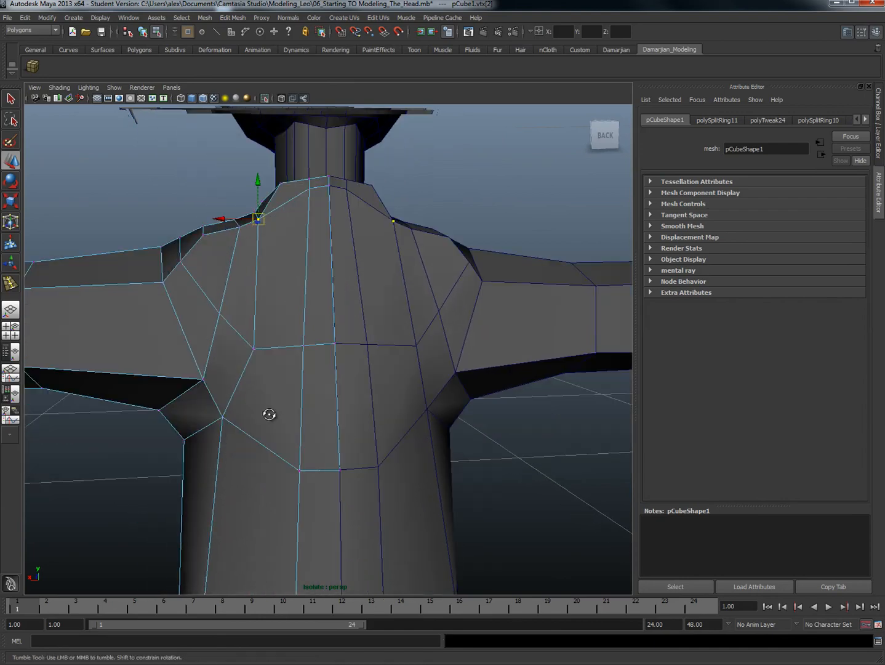
Step: Adjust the upper-back vertices beside the spine and push the shoulder-blade vertex slightly inward
{"action": "left_click_drag", "start_coordinate": [280, 474], "coordinate": [329, 451], "text": "alt"}
{"action": "left_click", "coordinate": [266, 444]}
{"action": "left_click", "coordinate": [254, 417]}
{"action": "left_click_drag", "start_coordinate": [320, 447], "coordinate": [396, 465], "text": "alt"}
{"action": "left_click_drag", "start_coordinate": [415, 423], "coordinate": [306, 428]}
{"action": "scroll", "coordinate": [378, 438], "scroll_direction": "down", "scroll_amount": 3}
{"action": "left_click", "coordinate": [324, 358]}
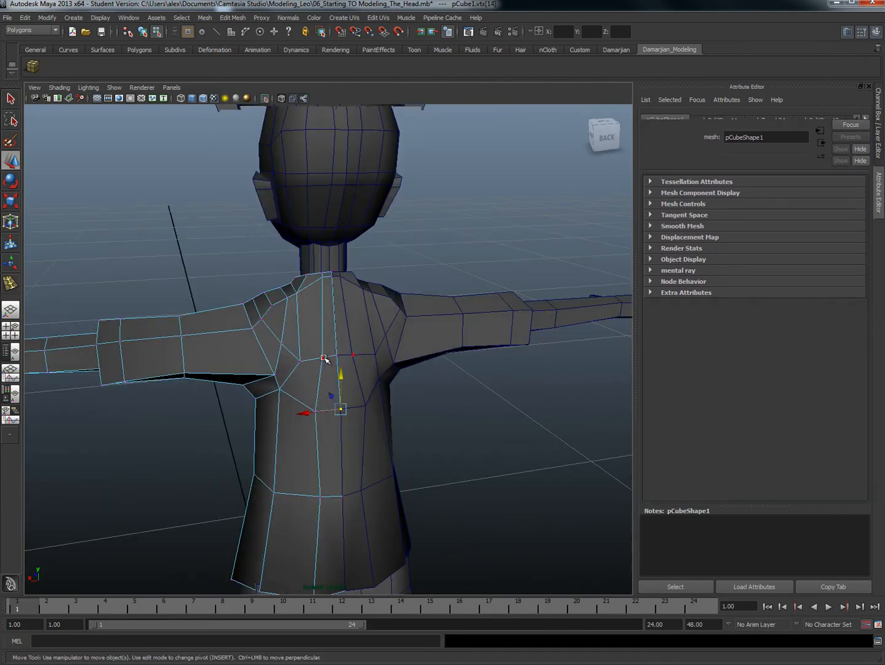
{"action": "left_click_drag", "start_coordinate": [285, 361], "coordinate": [343, 392]}
{"action": "left_click", "coordinate": [346, 374]}
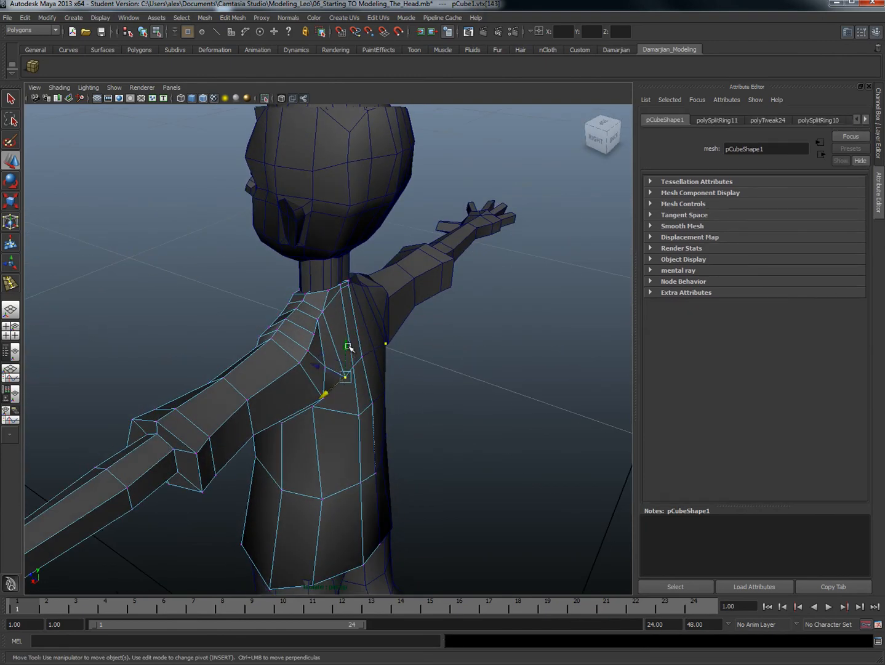
{"action": "left_click_drag", "start_coordinate": [346, 343], "coordinate": [348, 345]}
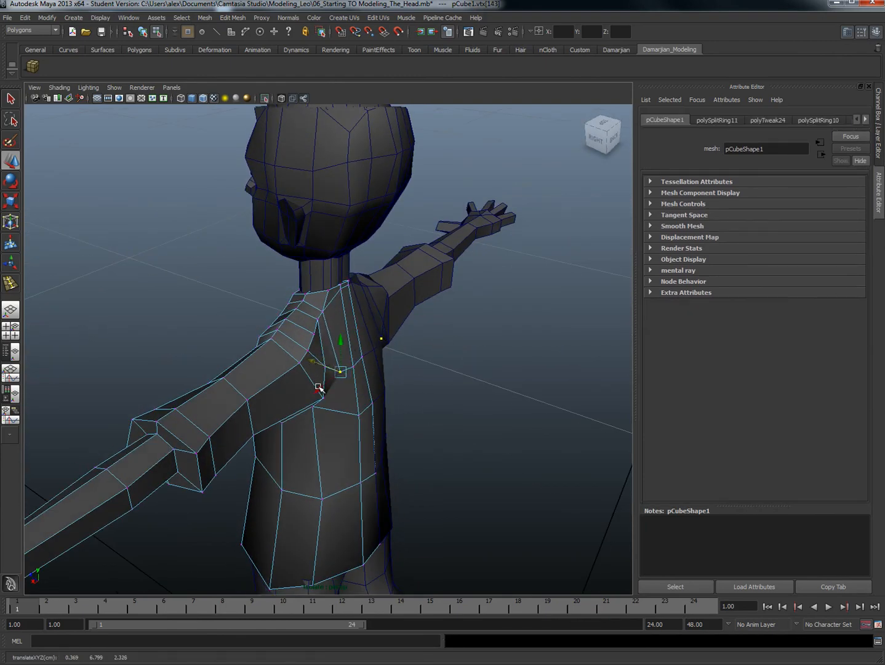
{"action": "left_click_drag", "start_coordinate": [313, 390], "coordinate": [376, 370], "text": "alt"}
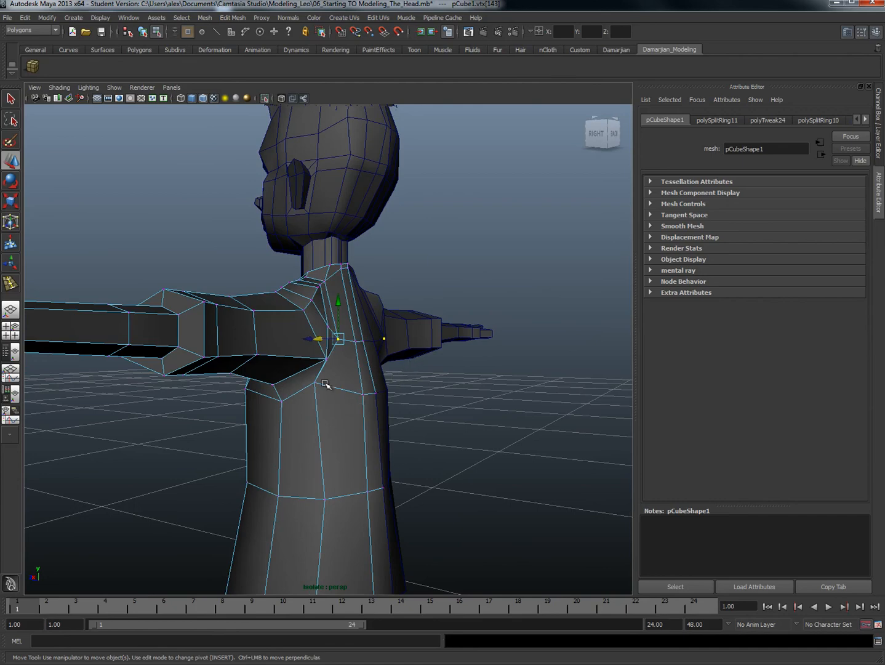
Step: Shift the shirt's waist vertices at the back and side forward to round the waist
{"action": "left_click_drag", "start_coordinate": [346, 429], "coordinate": [376, 437], "text": "alt"}
{"action": "left_click_drag", "start_coordinate": [350, 395], "coordinate": [331, 394]}
{"action": "left_click_drag", "start_coordinate": [360, 449], "coordinate": [338, 479]}
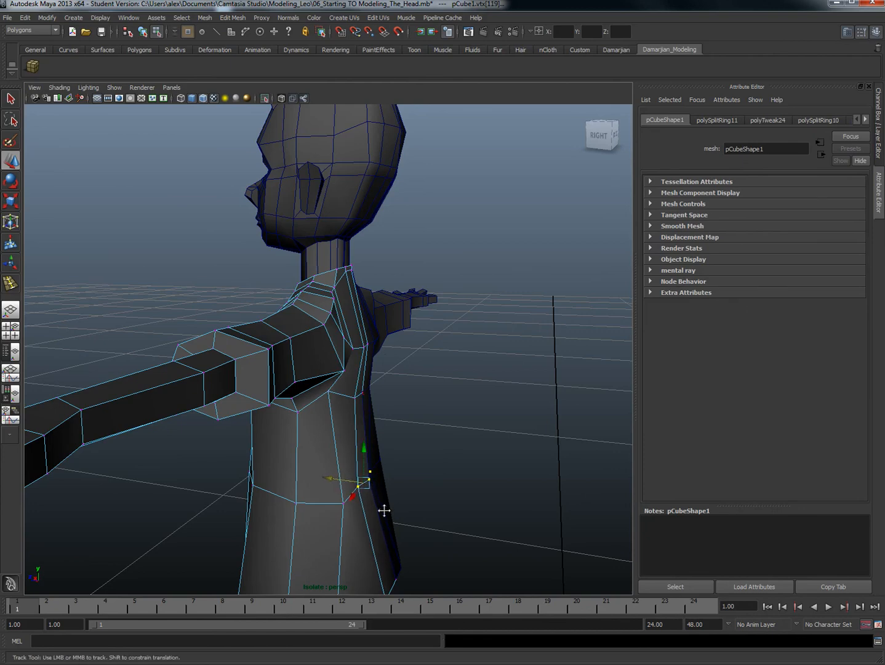
{"action": "middle_click_drag", "start_coordinate": [384, 510], "coordinate": [394, 457], "text": "alt"}
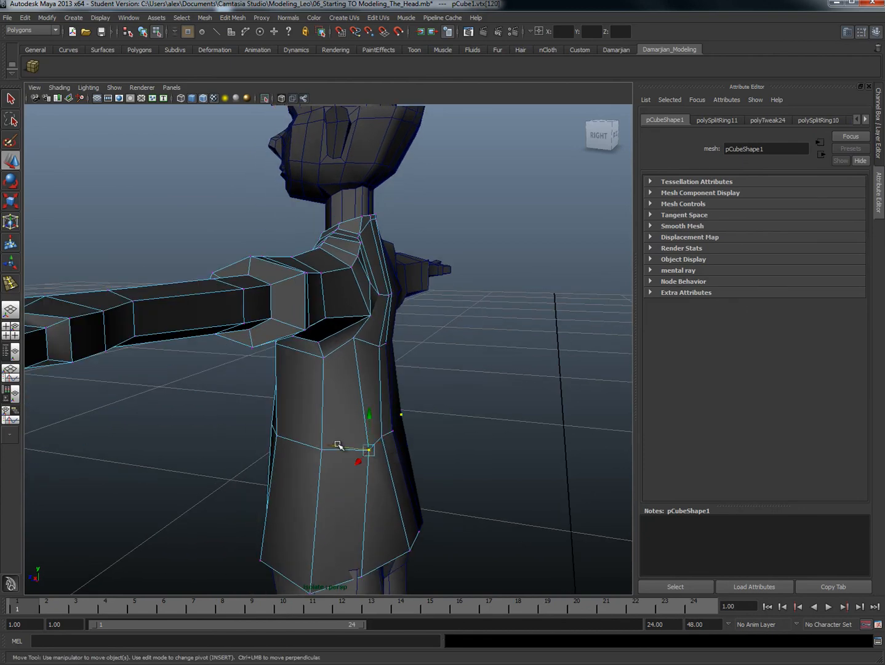
{"action": "left_click_drag", "start_coordinate": [337, 445], "coordinate": [314, 446]}
{"action": "mouse_move", "coordinate": [374, 453]}
{"action": "left_mouse_down", "text": "alt"}
{"action": "mouse_move", "coordinate": [399, 424]}
{"action": "mouse_move", "coordinate": [373, 458]}
{"action": "left_mouse_up", "text": "alt"}
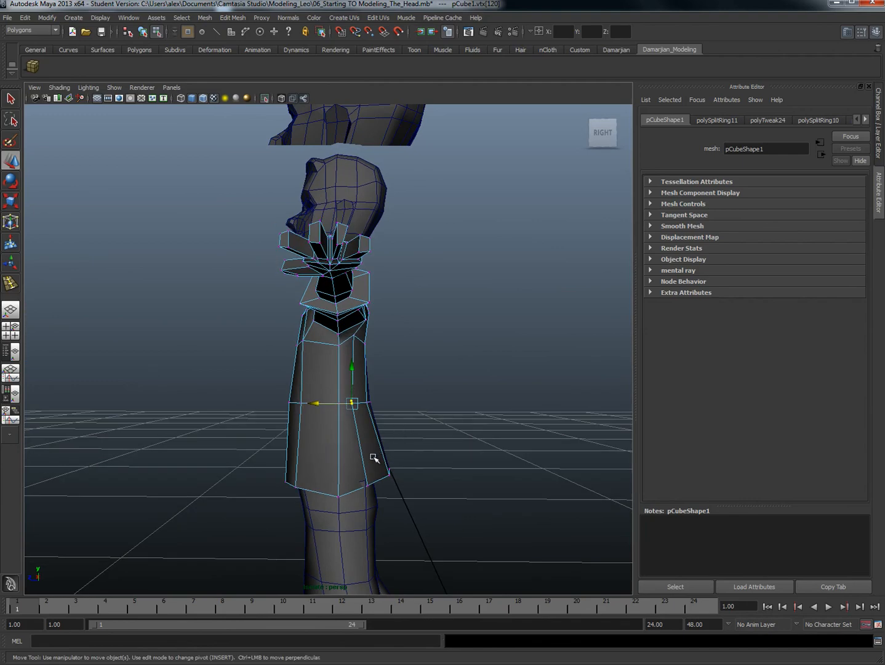
{"action": "left_click", "coordinate": [330, 404]}
Step: Select the vertices along the front of the shirt's hem and check the body's shape around them
{"action": "left_click_drag", "start_coordinate": [327, 468], "coordinate": [349, 507]}
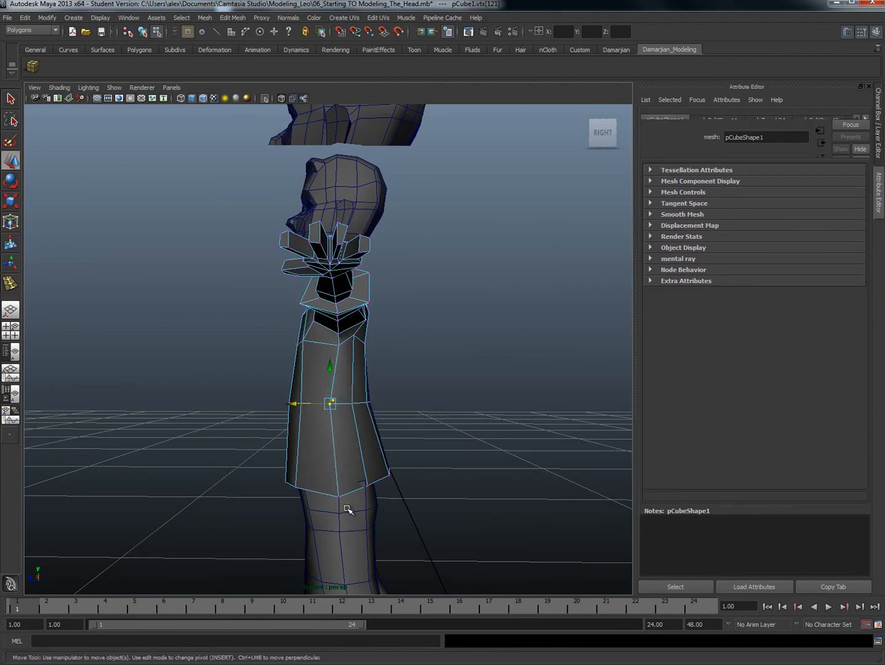
{"action": "scroll", "coordinate": [355, 442], "scroll_direction": "down", "scroll_amount": 4}
{"action": "left_click_drag", "start_coordinate": [356, 441], "coordinate": [485, 444], "text": "alt"}
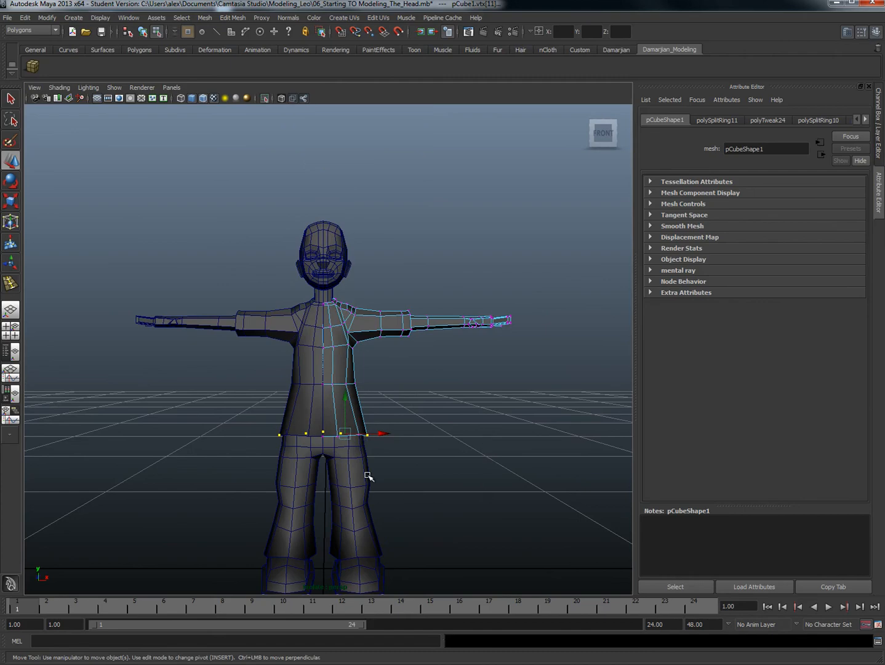
{"action": "mouse_move", "coordinate": [274, 354]}
{"action": "left_mouse_down", "text": "alt"}
{"action": "mouse_move", "coordinate": [291, 356]}
{"action": "mouse_move", "coordinate": [267, 369]}
{"action": "mouse_move", "coordinate": [284, 366]}
{"action": "left_mouse_up", "text": "alt"}
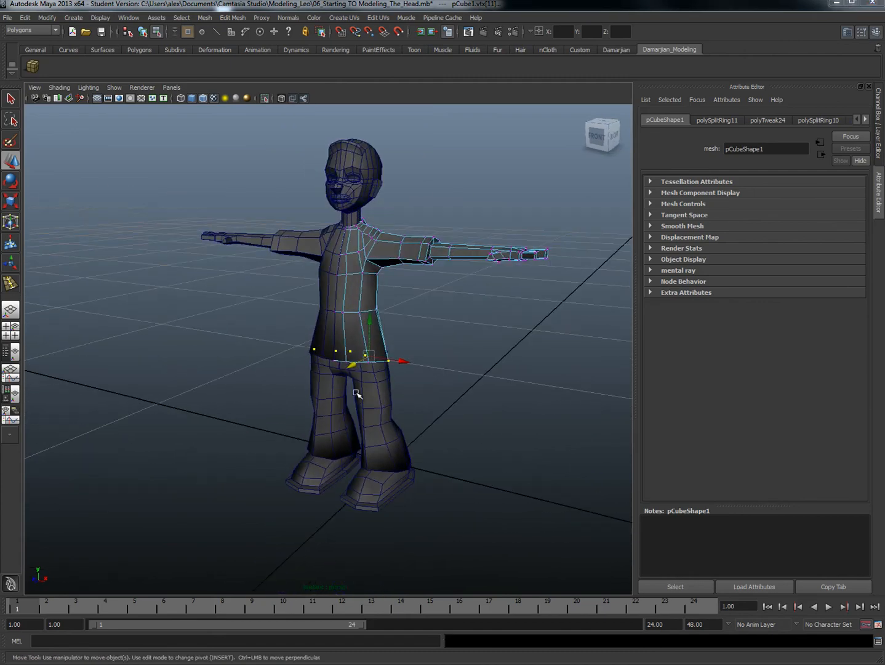
{"action": "left_click_drag", "start_coordinate": [355, 393], "coordinate": [393, 396], "text": "alt"}
{"action": "mouse_move", "coordinate": [405, 311]}
{"action": "left_mouse_down", "text": "alt"}
{"action": "mouse_move", "coordinate": [367, 293]}
{"action": "mouse_move", "coordinate": [215, 302]}
{"action": "mouse_move", "coordinate": [409, 294]}
{"action": "mouse_move", "coordinate": [419, 308]}
{"action": "left_mouse_up", "text": "alt"}
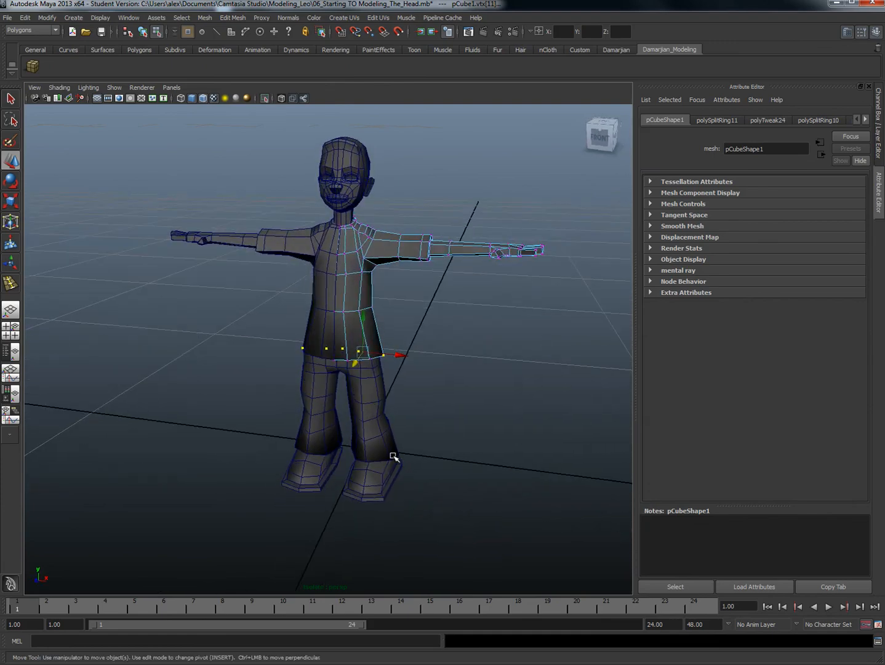